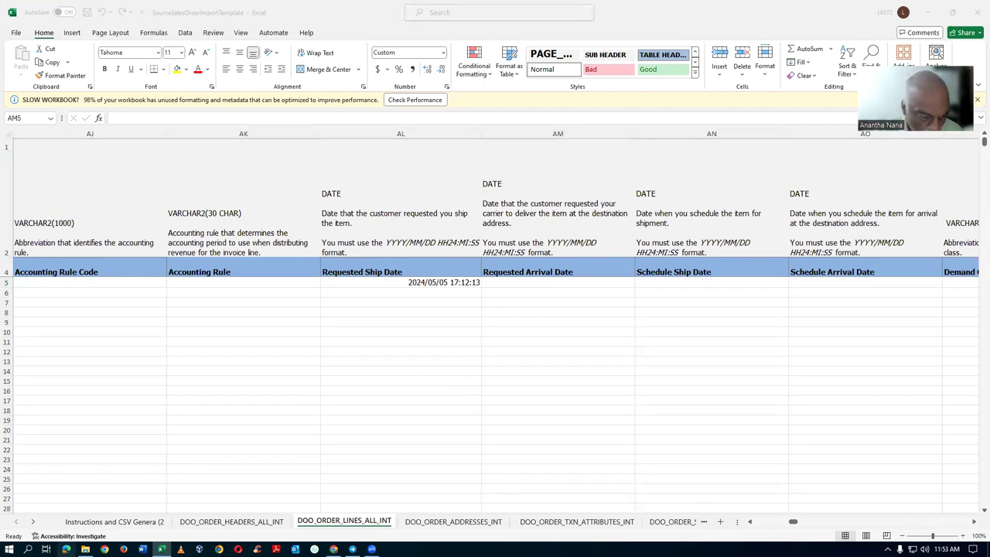
# - Open the Sales_Order_Import_Details workbook from the Sales_Order_Import folder and select its buying party name value
pyautogui.click(85, 549)
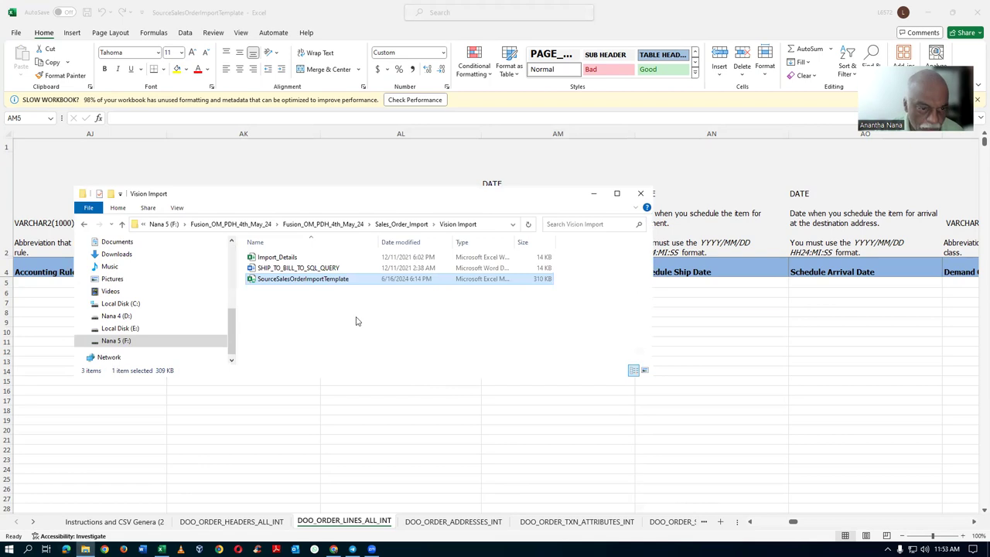
pyautogui.click(318, 224)
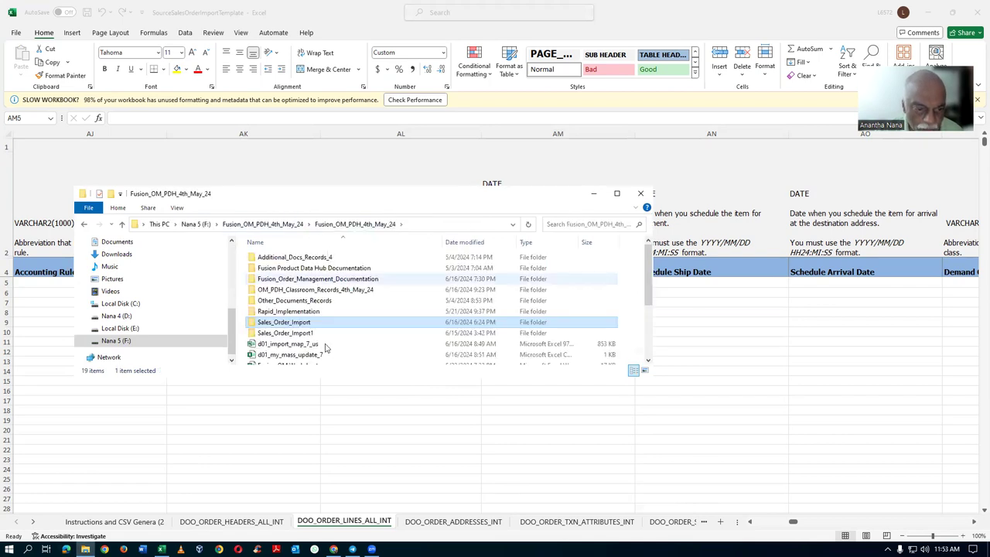
pyautogui.scroll(-1, 331, 348)
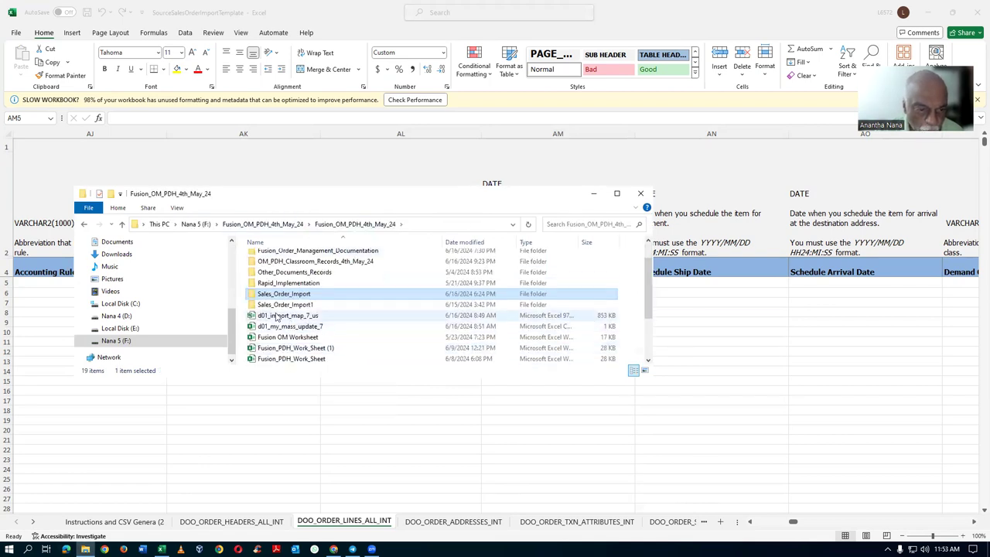
pyautogui.doubleClick(294, 296)
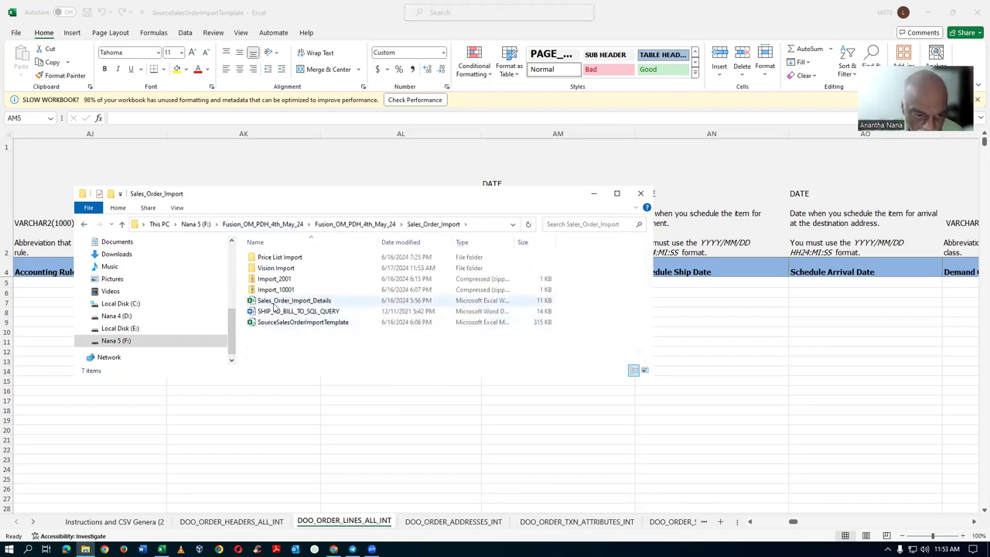
pyautogui.click(275, 304)
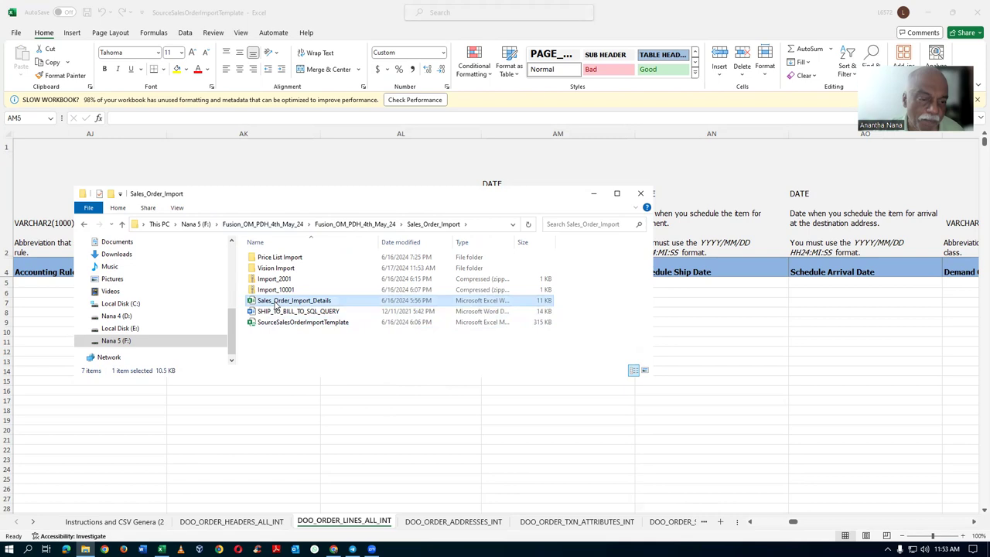
pyautogui.doubleClick(329, 302)
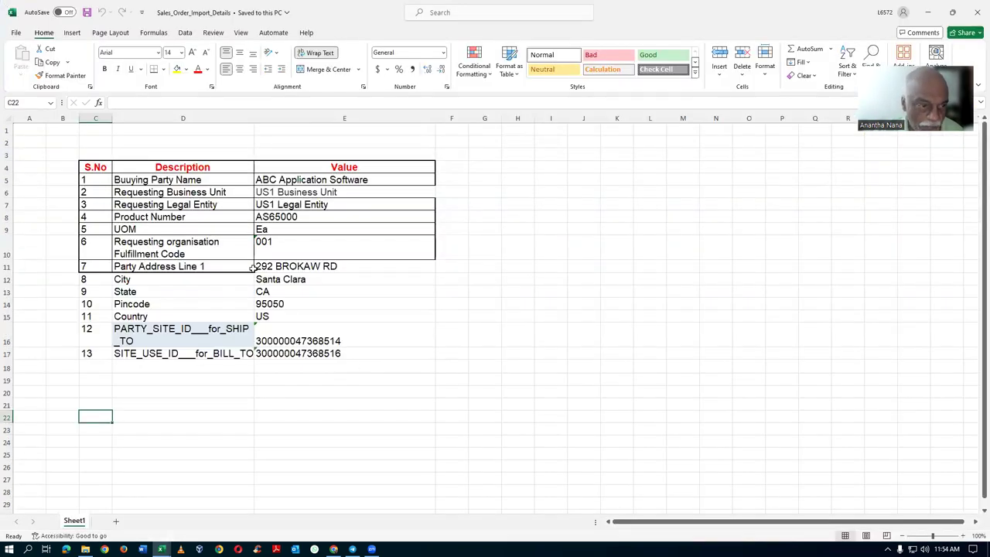
pyautogui.click(319, 183)
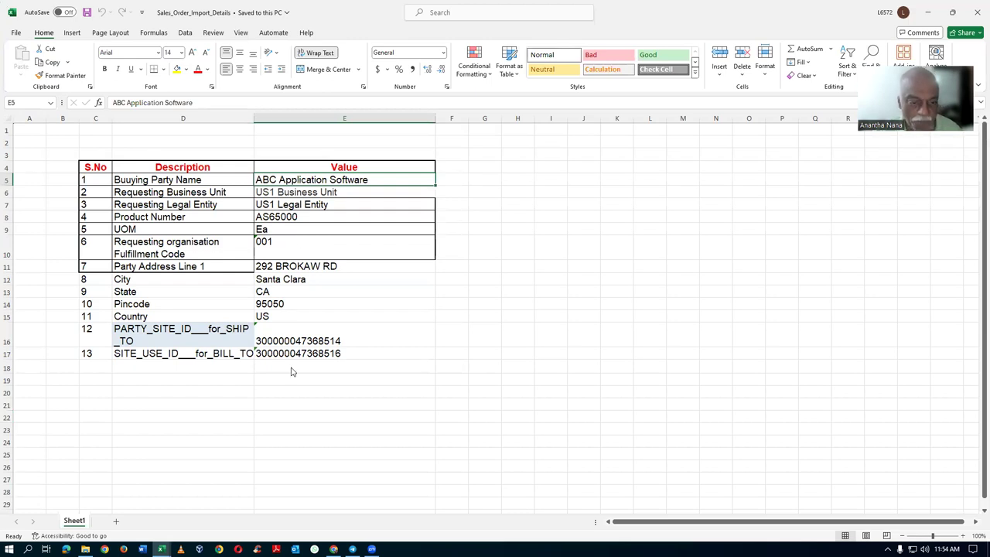
# - In the SourceSalesOrderImportTemplate workbook's DOO_ORDER_HEADERS_ALL_INT sheet, set row 5's Source Transaction Identifier and Source Transaction Number to 3001
pyautogui.hotkey('alt', 'Tab')
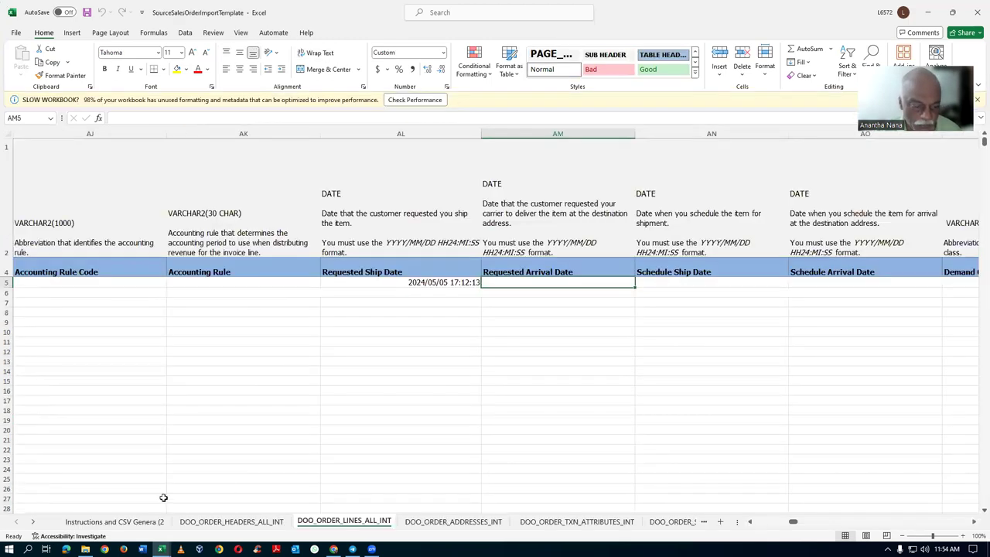
pyautogui.click(205, 522)
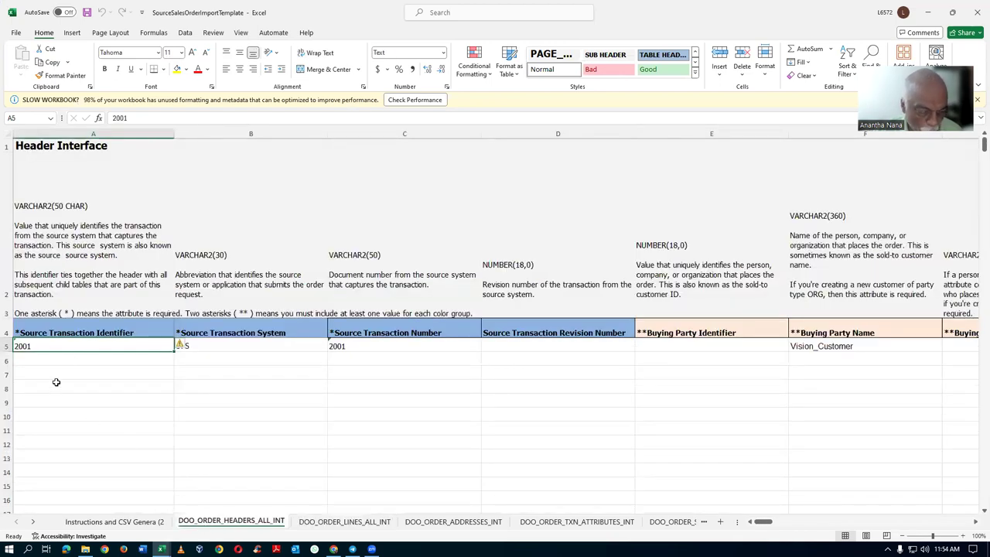
pyautogui.write('3001')
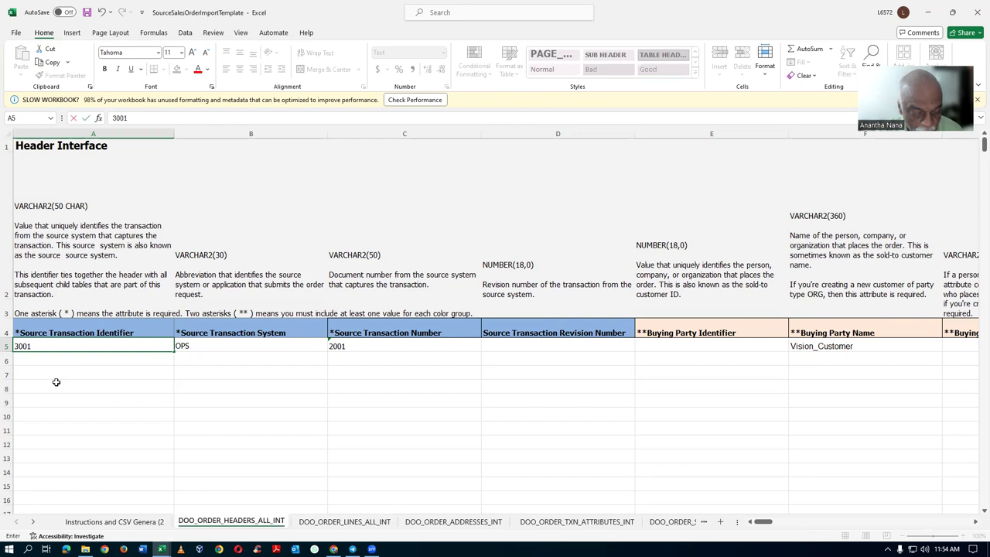
pyautogui.press('Tab')
pyautogui.press('Tab')
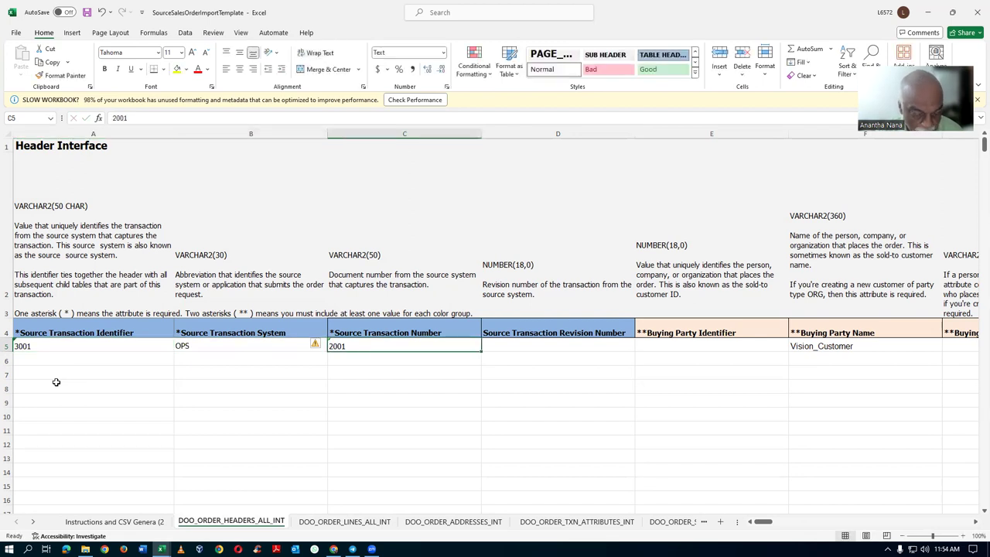
pyautogui.write('3001')
pyautogui.press('Tab')
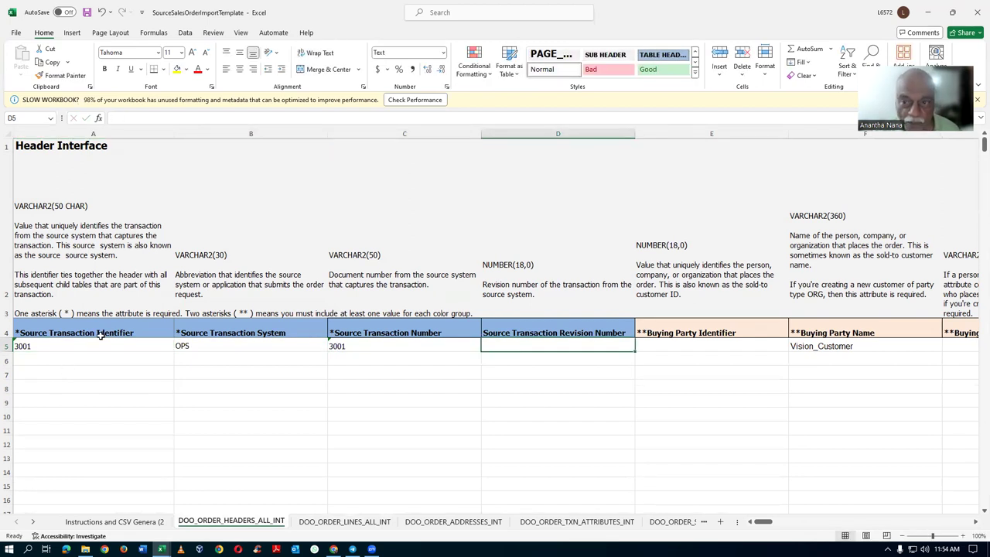
# - Open the workbook performance check and close it again to clear the slow-workbook notice
pyautogui.click(410, 100)
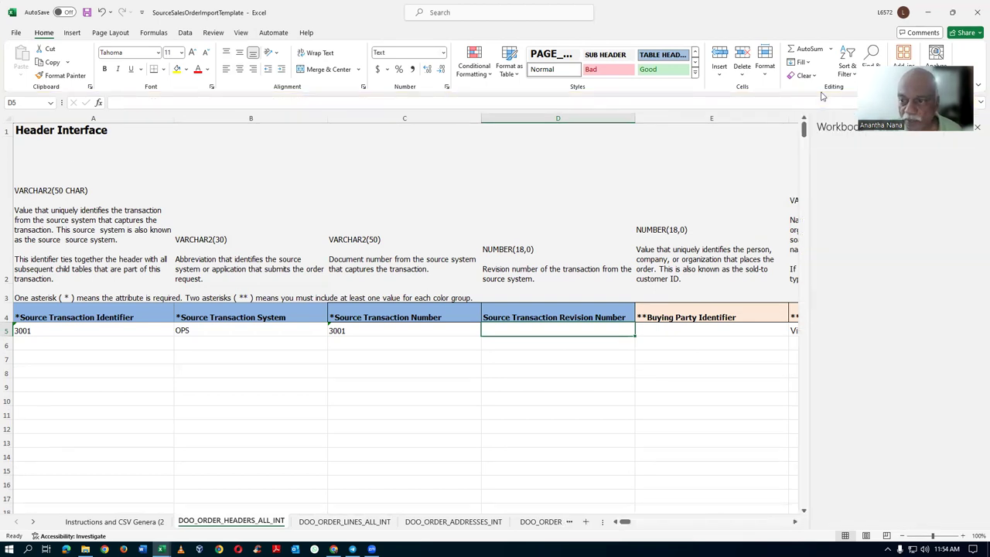
pyautogui.click(977, 127)
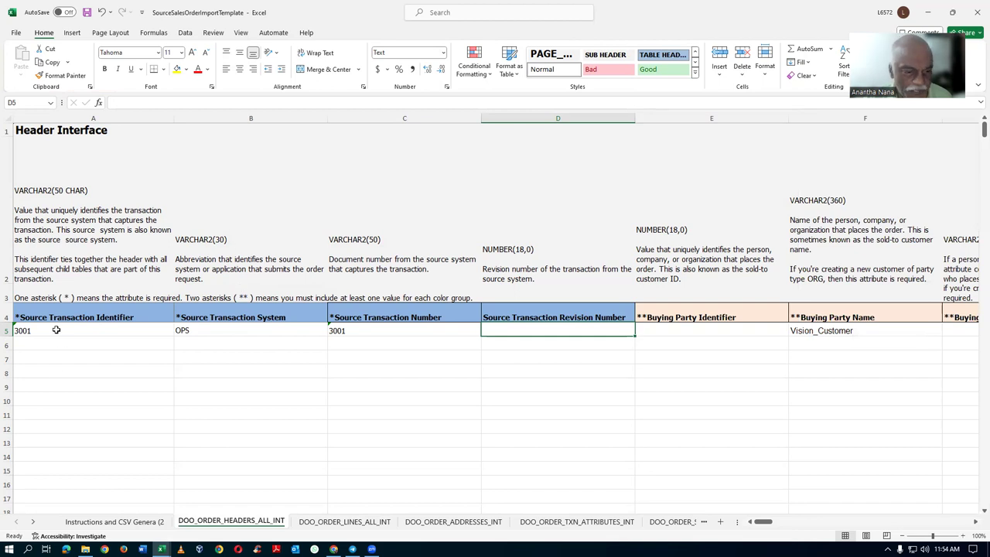
# - Copy the buying party name ABC Application Software from the import details workbook into the header row's Buying Party Name cell
pyautogui.press('Tab')
pyautogui.press('Tab')
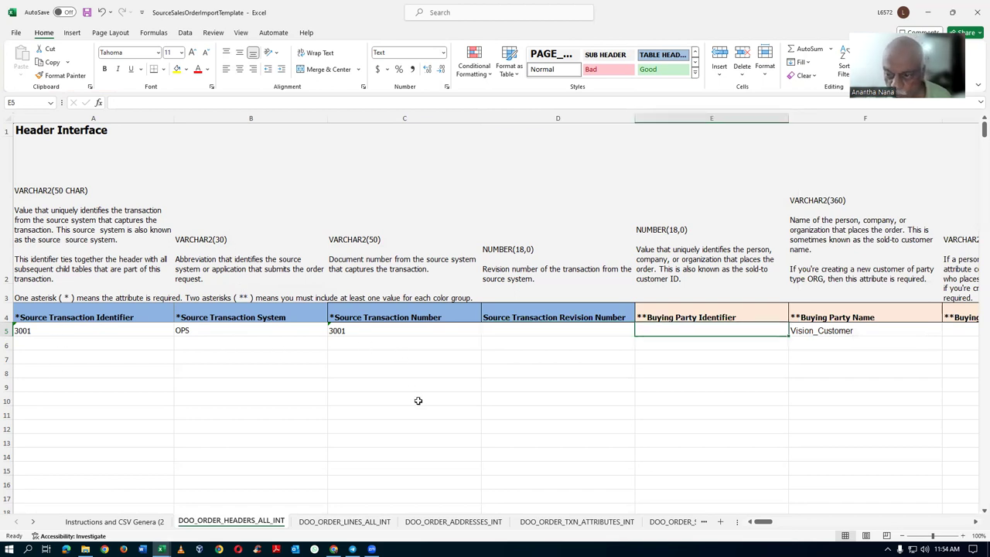
pyautogui.hotkey('alt', 'Tab')
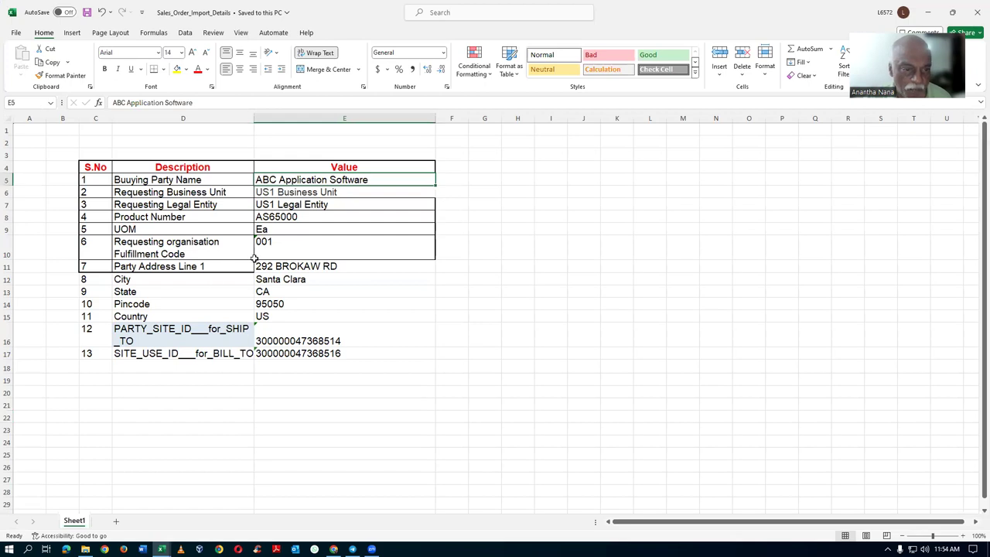
pyautogui.hotkey('ctrl', 'c')
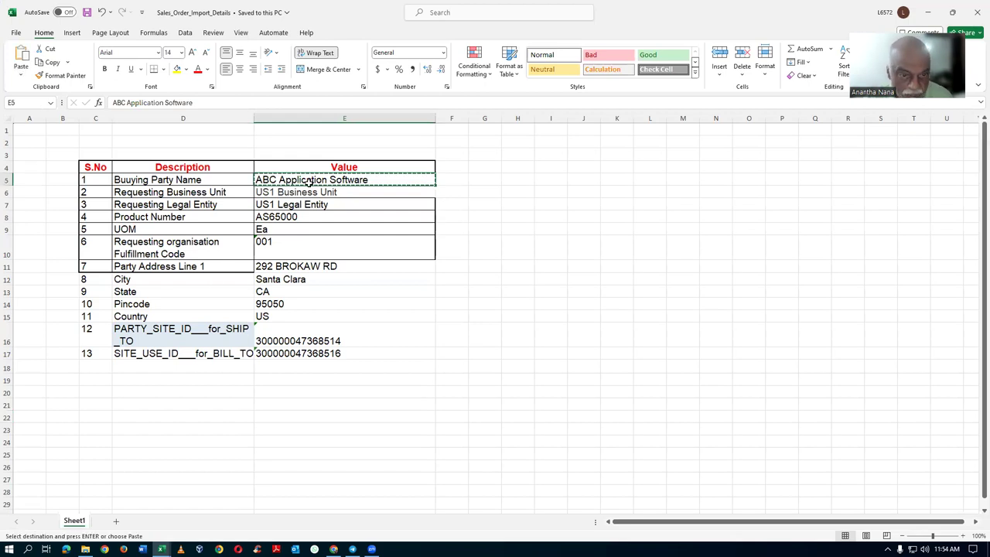
pyautogui.hotkey('alt', 'Tab')
pyautogui.hotkey('ctrl', 'v')
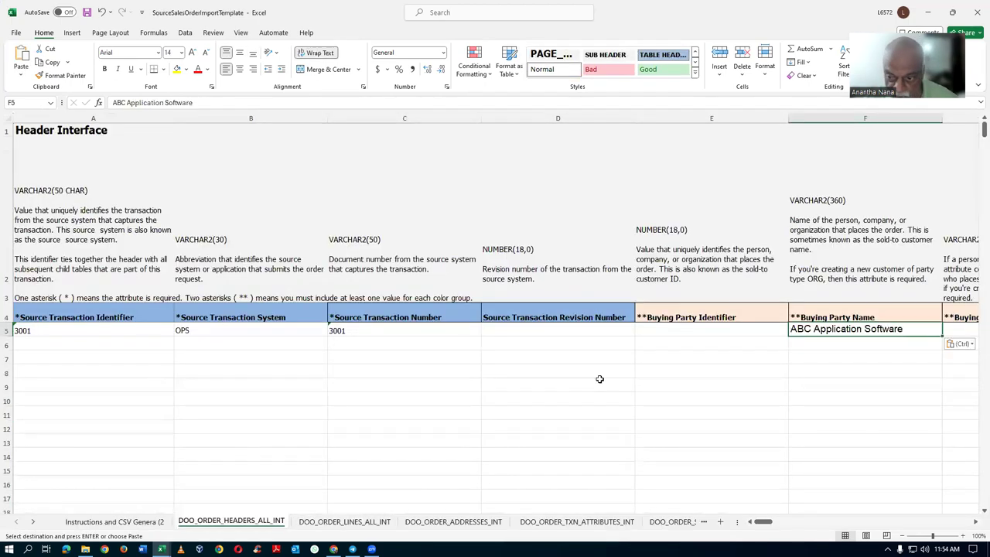
pyautogui.press('Tab')
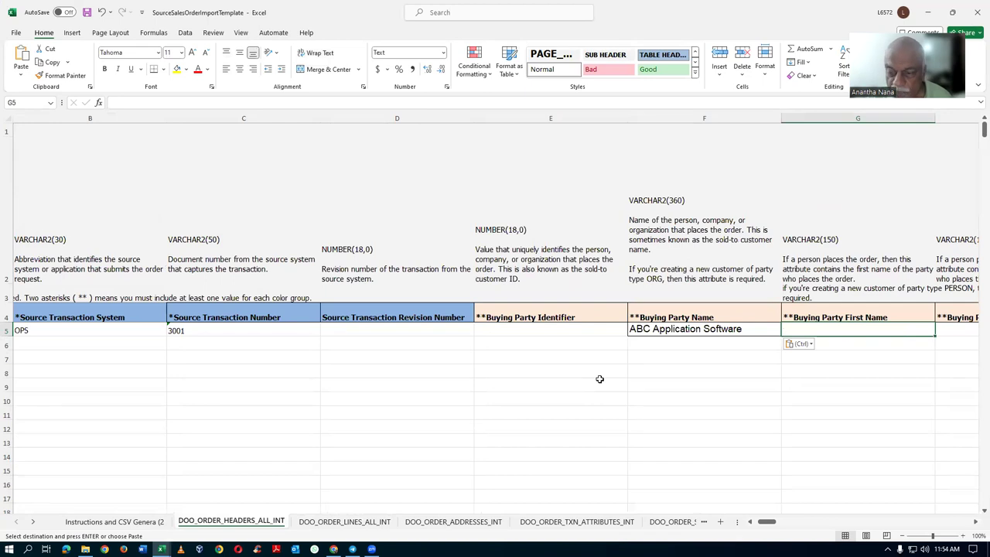
# - Change the date in the header row's Transaction On cell to 05/05/2024, keeping the 6:00:00 AM time
pyautogui.press('Tab')
pyautogui.press('Tab')
pyautogui.press('Tab')
pyautogui.press('Tab')
pyautogui.press('Tab')
pyautogui.press('Tab')
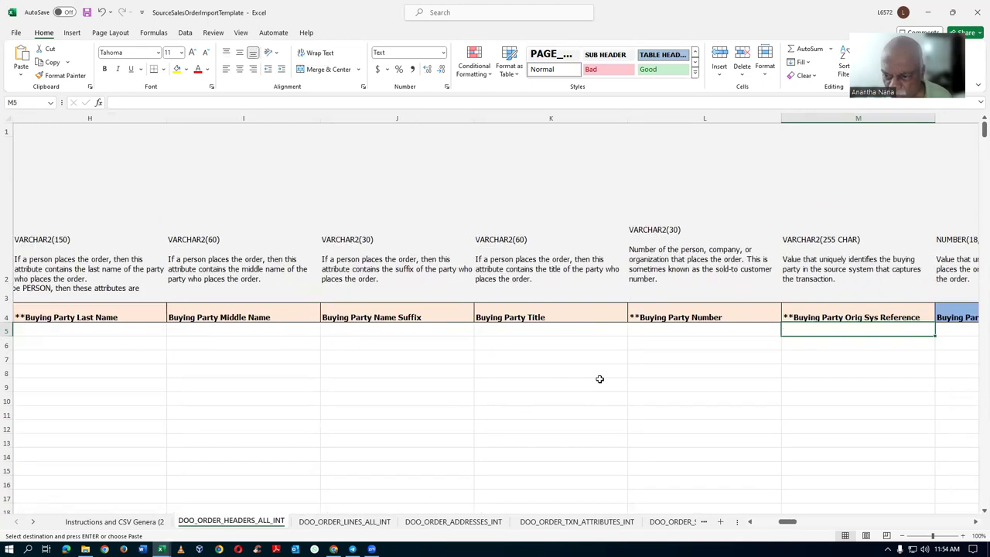
pyautogui.press('Tab')
pyautogui.press('Tab')
pyautogui.press('Tab')
pyautogui.press('Tab')
pyautogui.press('Tab')
pyautogui.press('Tab')
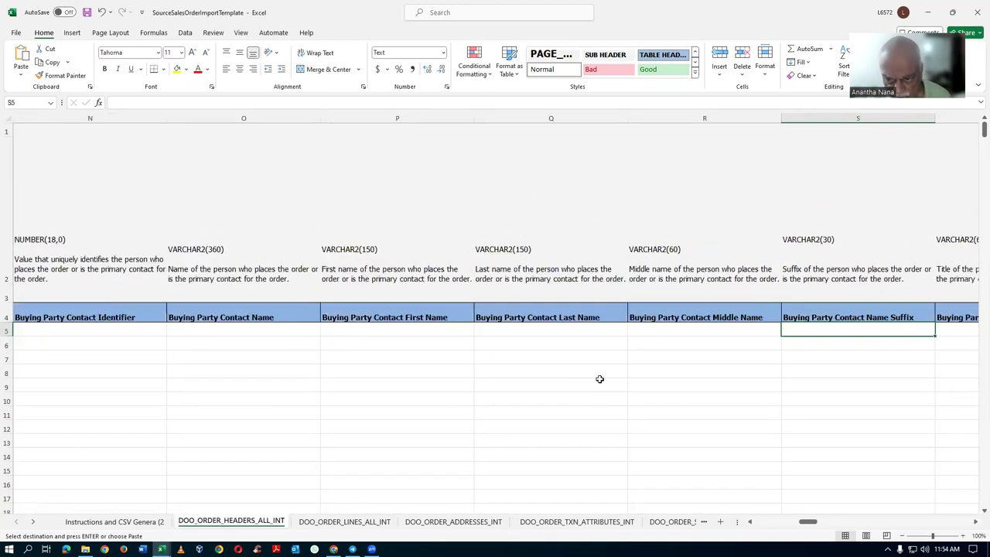
pyautogui.press('Tab')
pyautogui.press('Tab')
pyautogui.press('Tab')
pyautogui.press('Tab')
pyautogui.press('Tab')
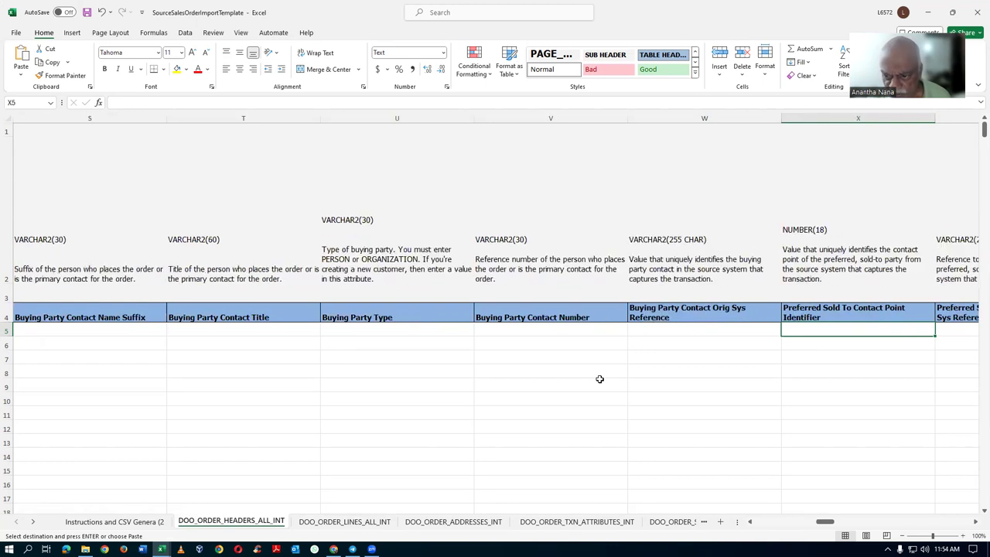
pyautogui.press('Tab')
pyautogui.press('Tab')
pyautogui.press('Tab')
pyautogui.press('Tab')
pyautogui.press('Tab')
pyautogui.press('Tab')
pyautogui.press('Tab')
pyautogui.press('Tab')
pyautogui.press('Tab')
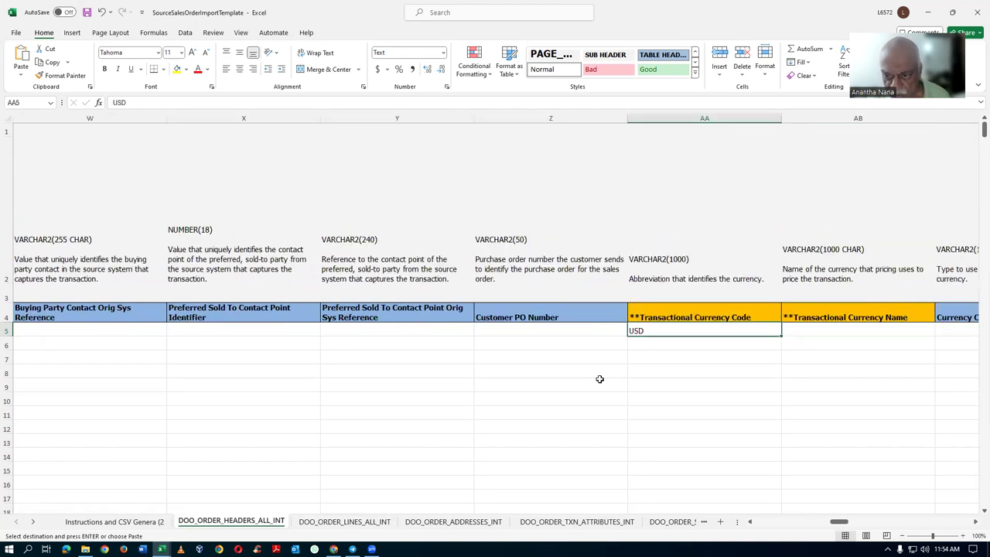
pyautogui.hotkey('shift', 'Tab')
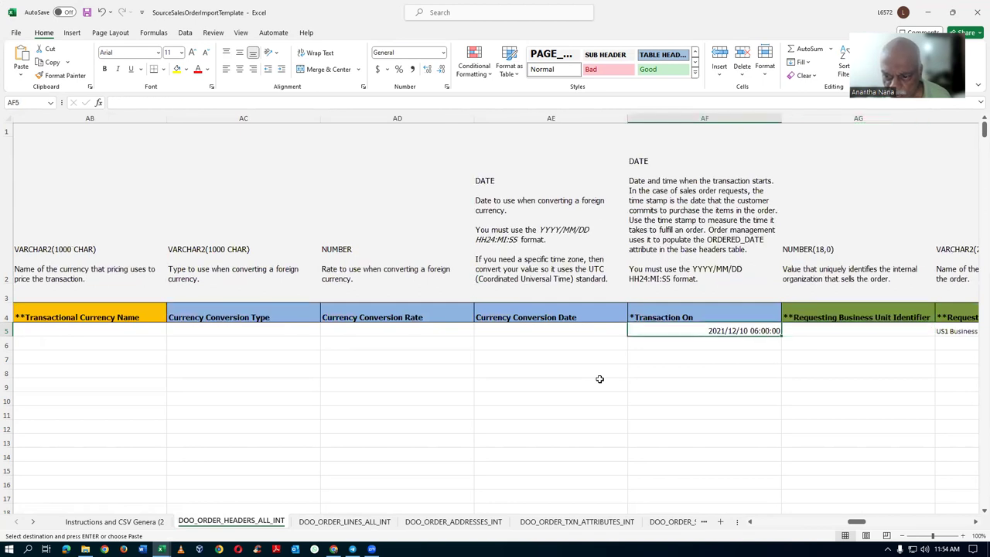
pyautogui.press('F2')
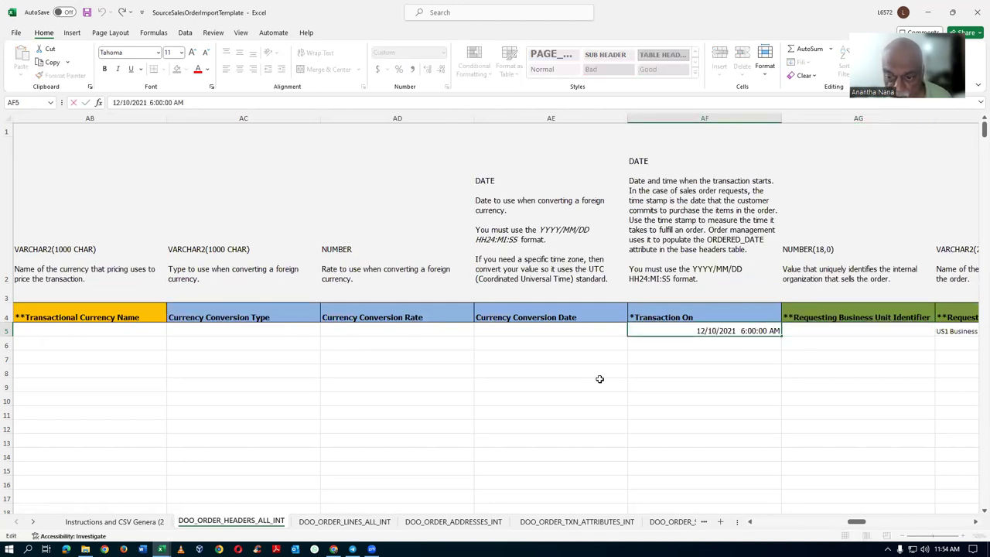
pyautogui.press('Delete')
pyautogui.press('Delete')
pyautogui.write('05')
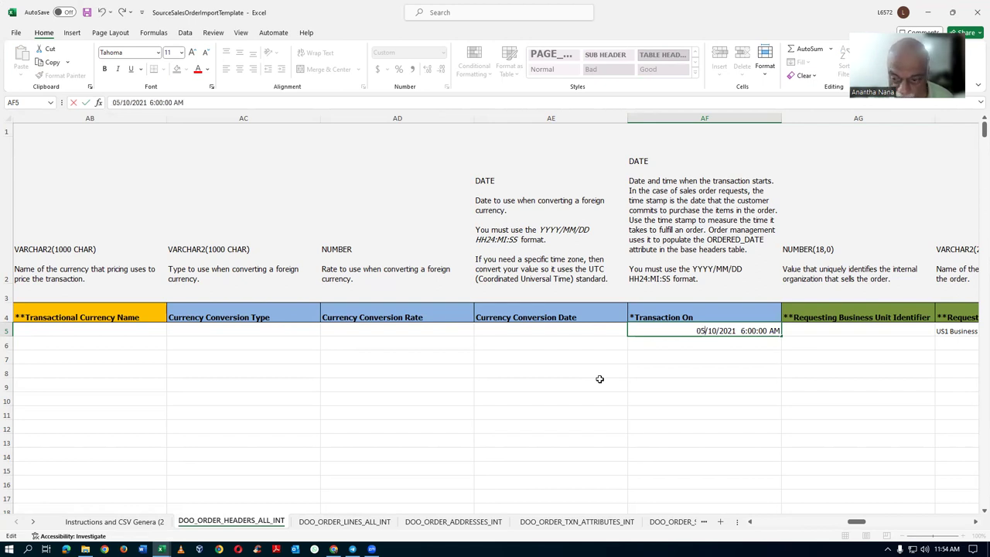
pyautogui.press('Delete')
pyautogui.press('Delete')
pyautogui.write('05')
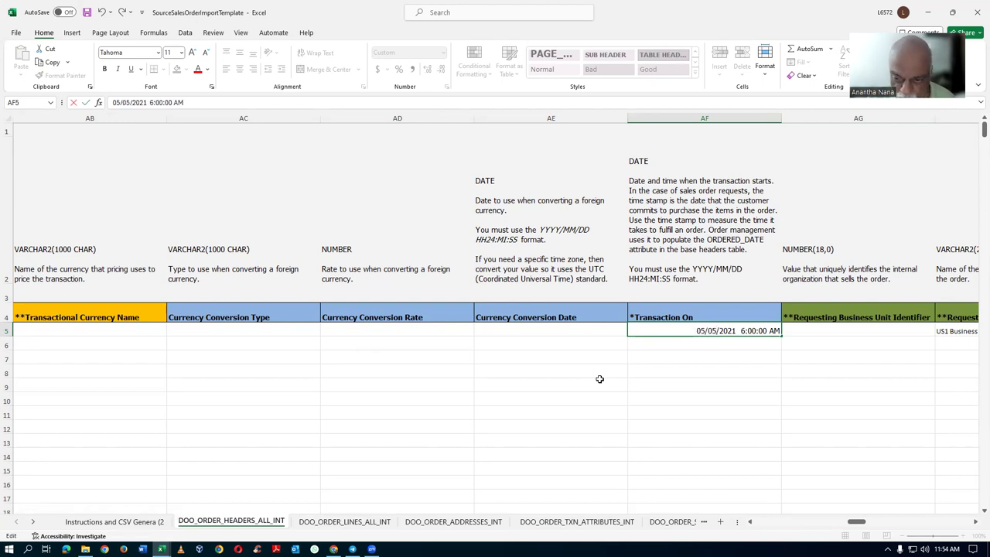
pyautogui.press('Right')
pyautogui.press('Right')
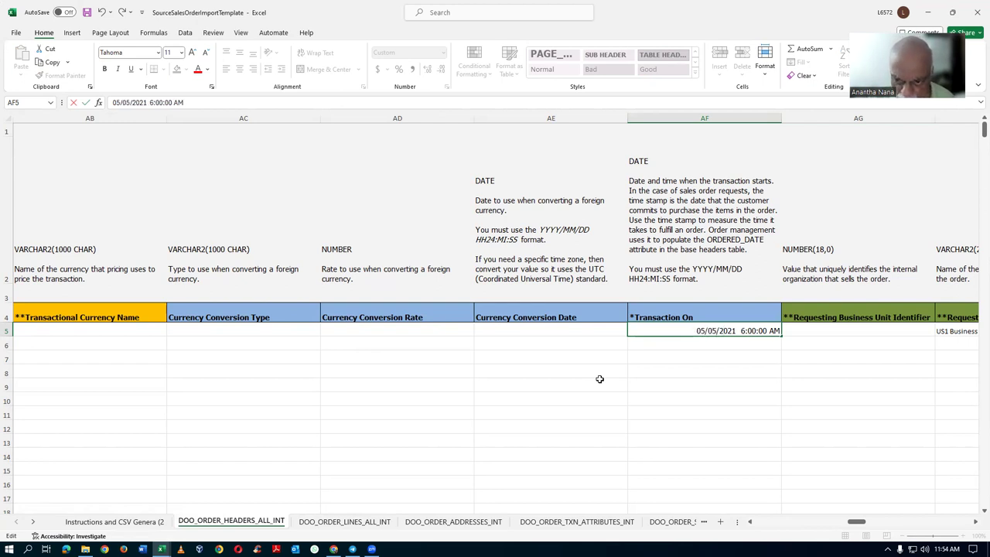
pyautogui.press('Right')
pyautogui.press('Right')
pyautogui.press('Right')
pyautogui.press('BackSpace')
pyautogui.write('4')
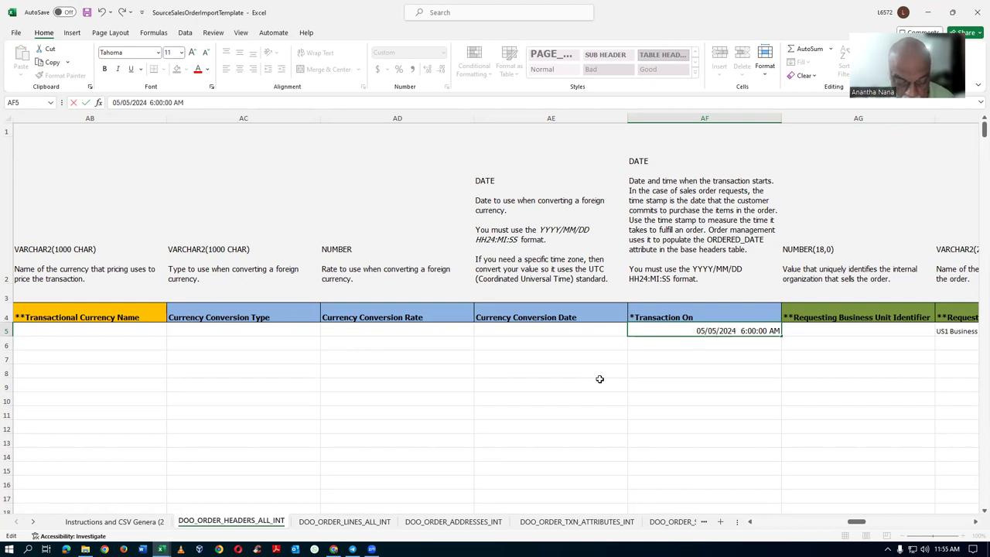
pyautogui.press('Tab')
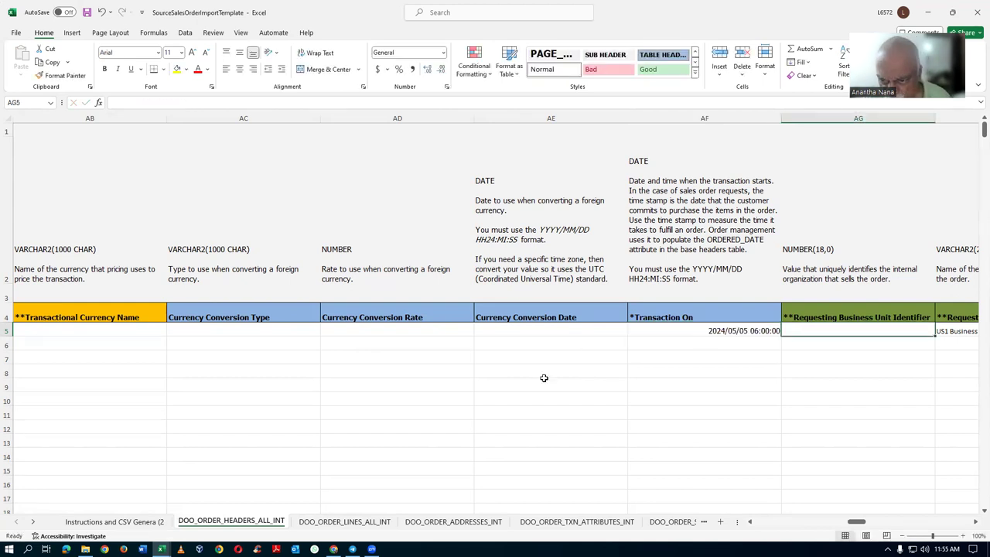
# - Check the header row's Transaction On entry and compare its Requesting Business Unit with the import details workbook
pyautogui.click(702, 327)
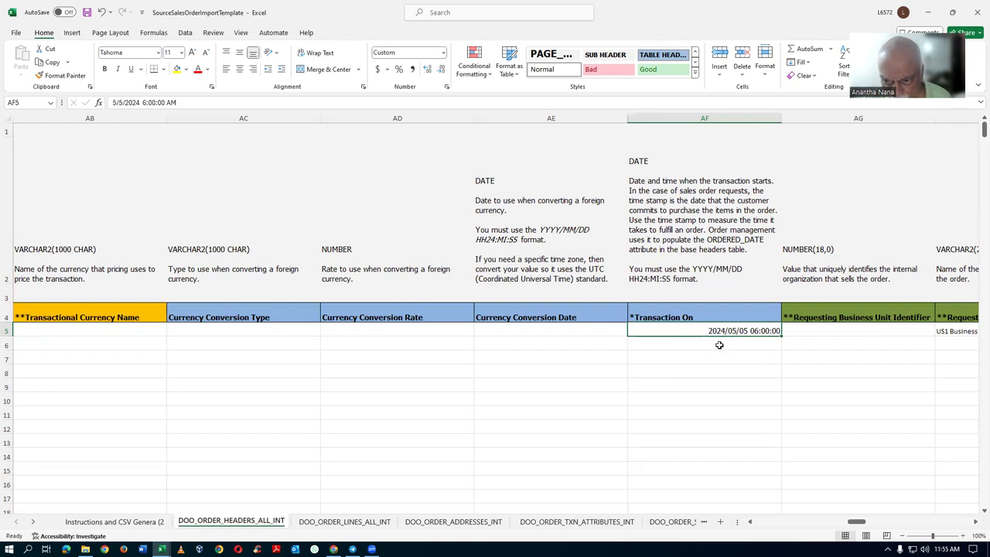
pyautogui.click(801, 331)
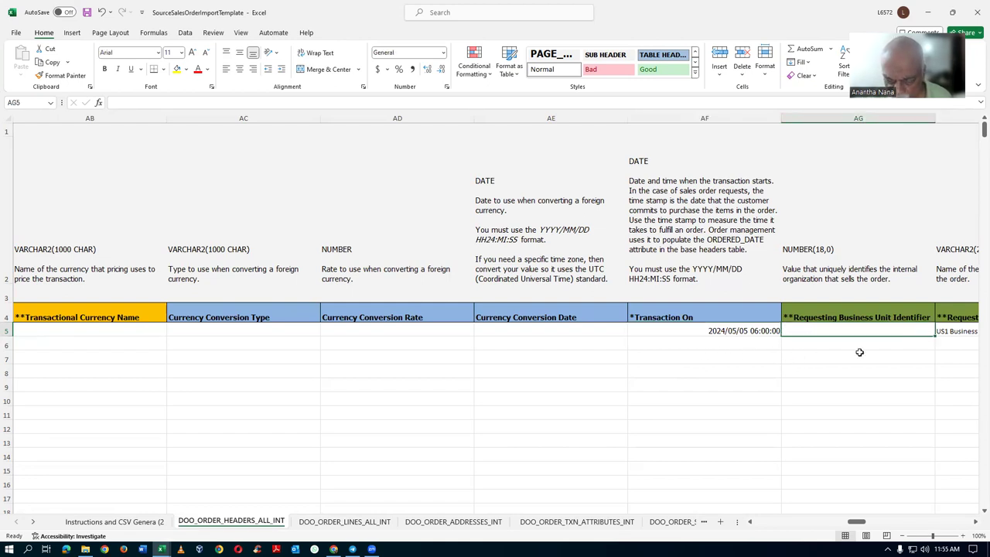
pyautogui.press('Right')
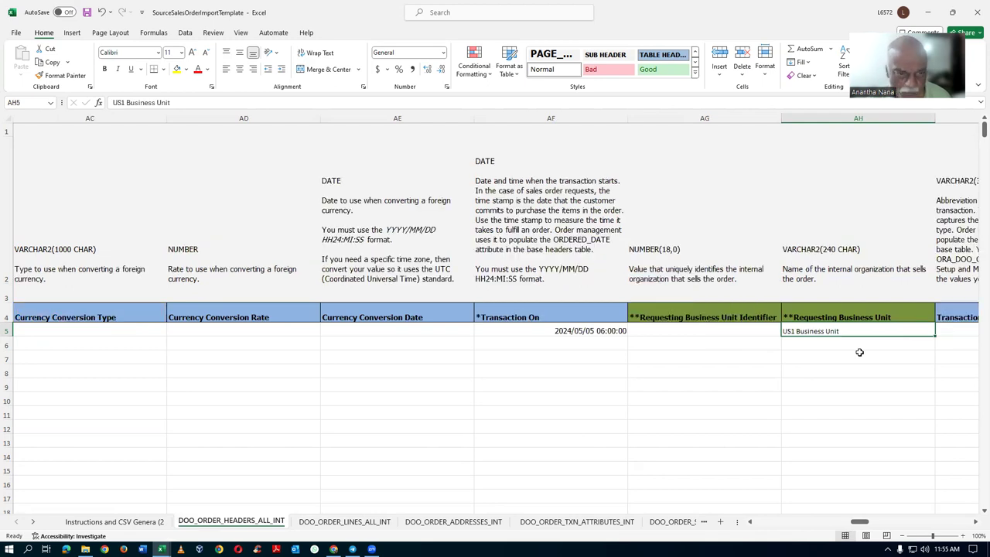
pyautogui.hotkey('alt', 'Tab')
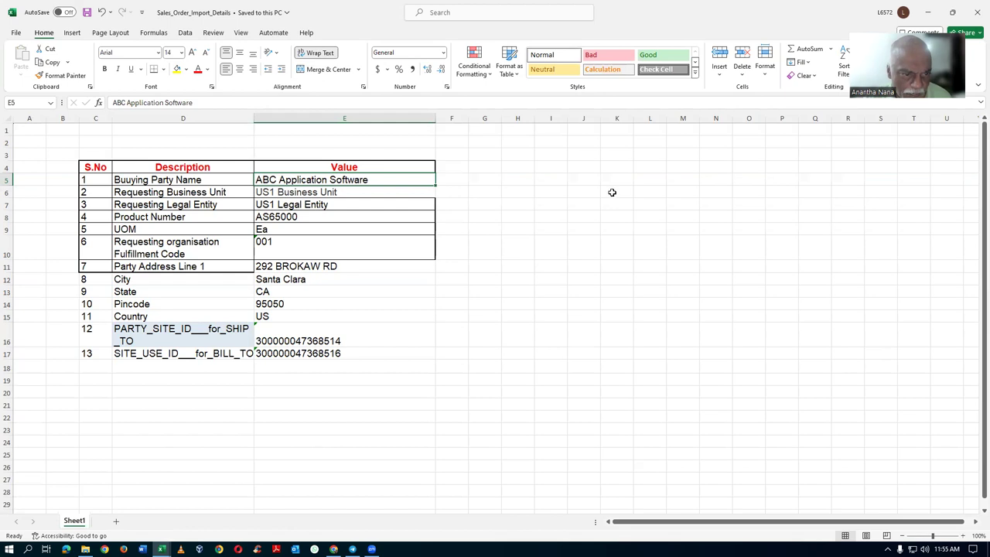
pyautogui.hotkey('alt', 'Tab')
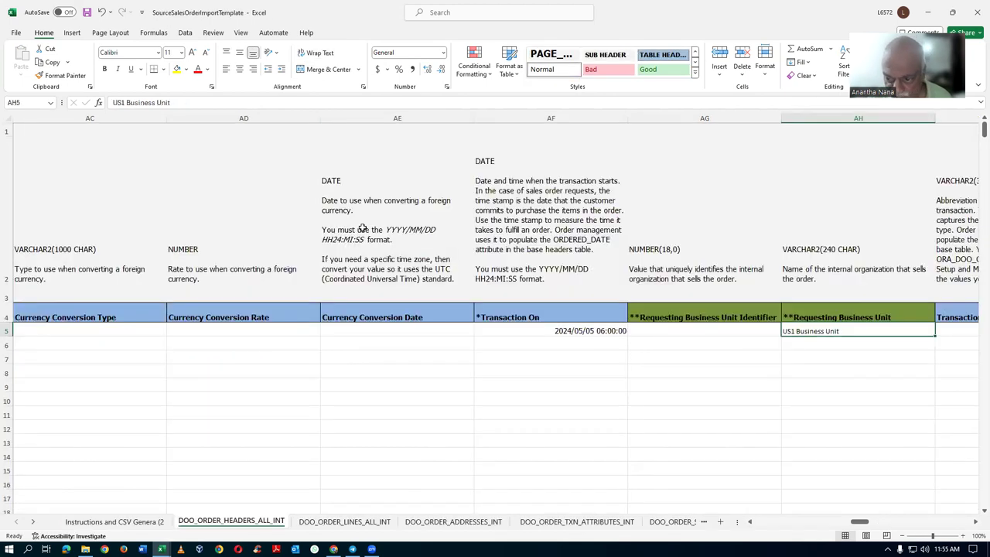
# - Check the header row's Comments and Batch Name, and compare its Requesting Legal Entity with the import details workbook
pyautogui.press('Right')
pyautogui.press('Right')
pyautogui.press('Right')
pyautogui.press('Right')
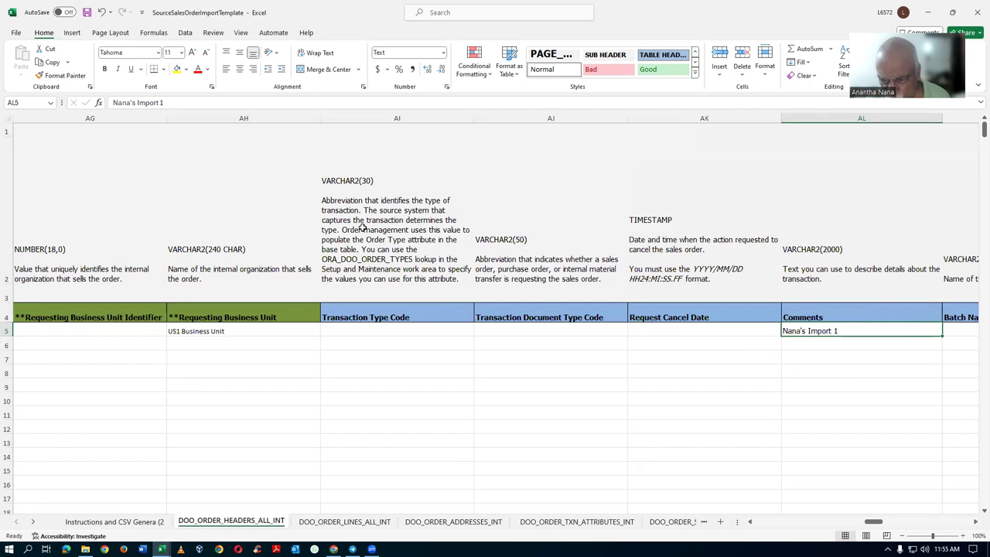
pyautogui.press('Right')
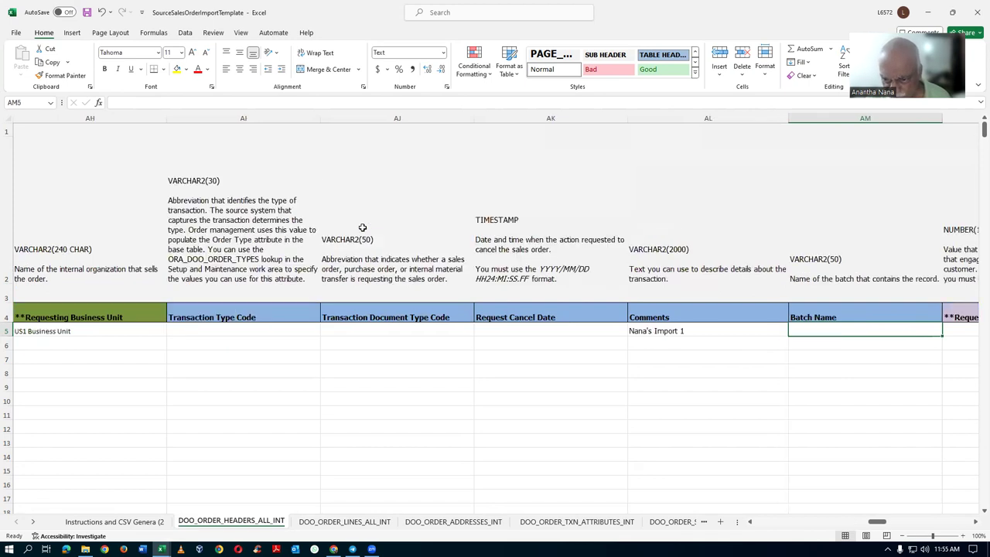
pyautogui.press('Right')
pyautogui.press('Right')
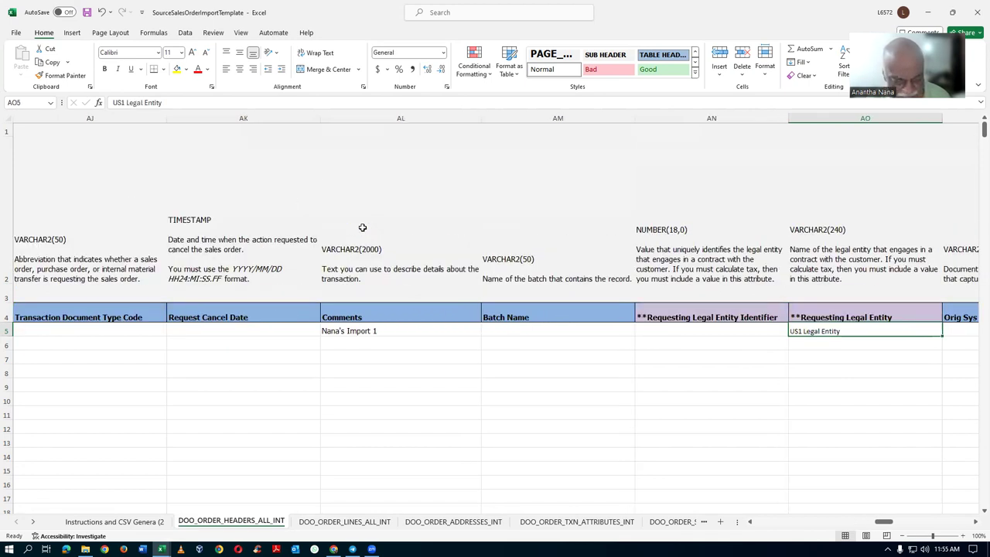
pyautogui.hotkey('alt', 'Tab')
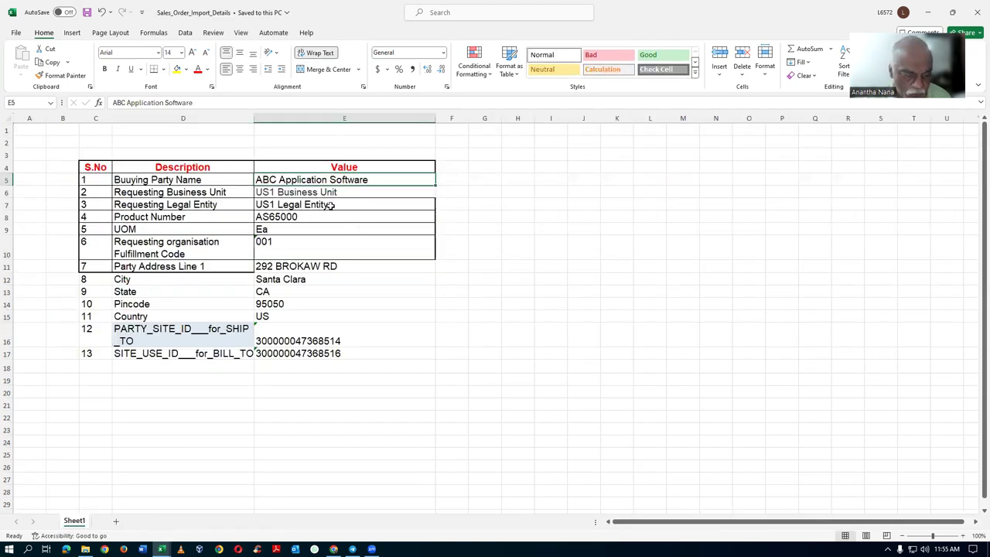
pyautogui.hotkey('alt', 'Tab')
# - Check the header row's entries from Partial Ship Allowed Flag through Freeze Pricing, Freeze Shipping Charge and Freeze Tax
pyautogui.press('Right')
pyautogui.press('Right')
pyautogui.press('Right')
pyautogui.press('Right')
pyautogui.press('Right')
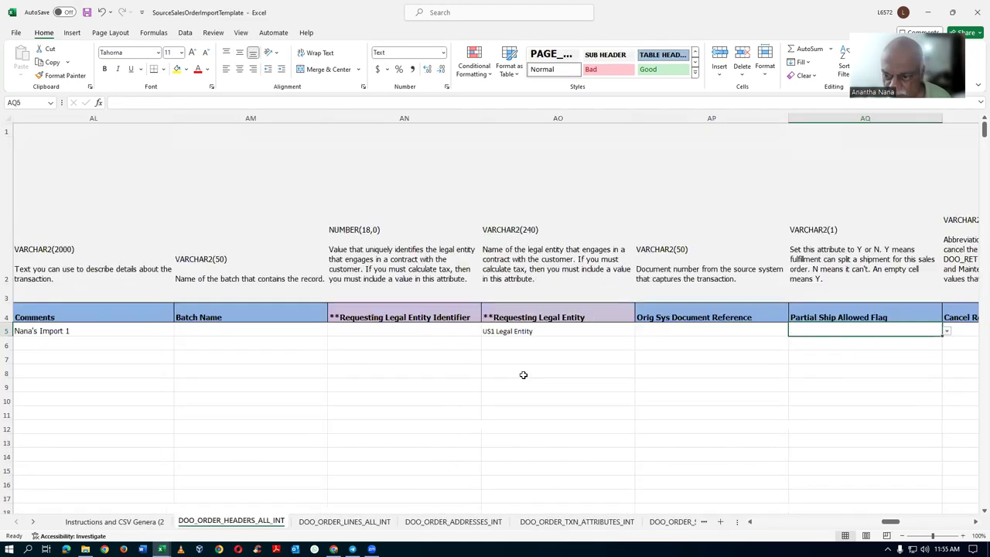
pyautogui.press('Right')
pyautogui.press('Right')
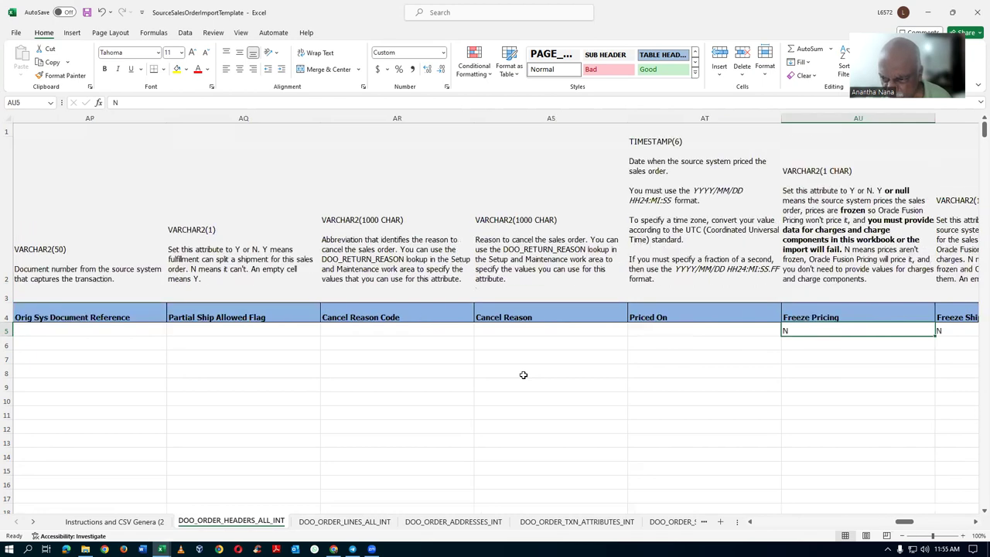
pyautogui.press('Right')
pyautogui.press('Right')
pyautogui.press('Right')
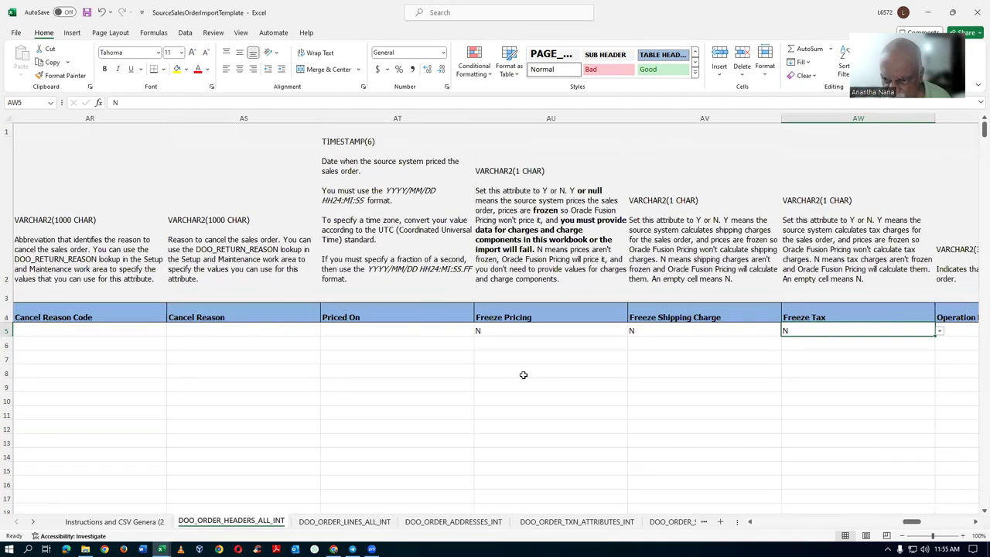
pyautogui.press('Right')
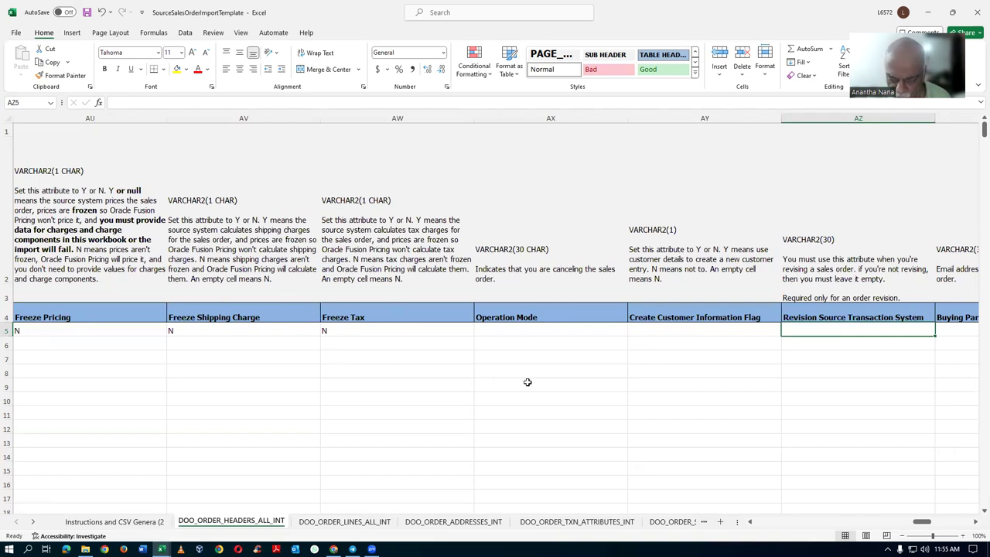
# - Check the header row's buying party email columns and its Submit Flag entry
pyautogui.press('Right')
pyautogui.press('Right')
pyautogui.press('Right')
pyautogui.press('Right')
pyautogui.press('Right')
pyautogui.press('Right')
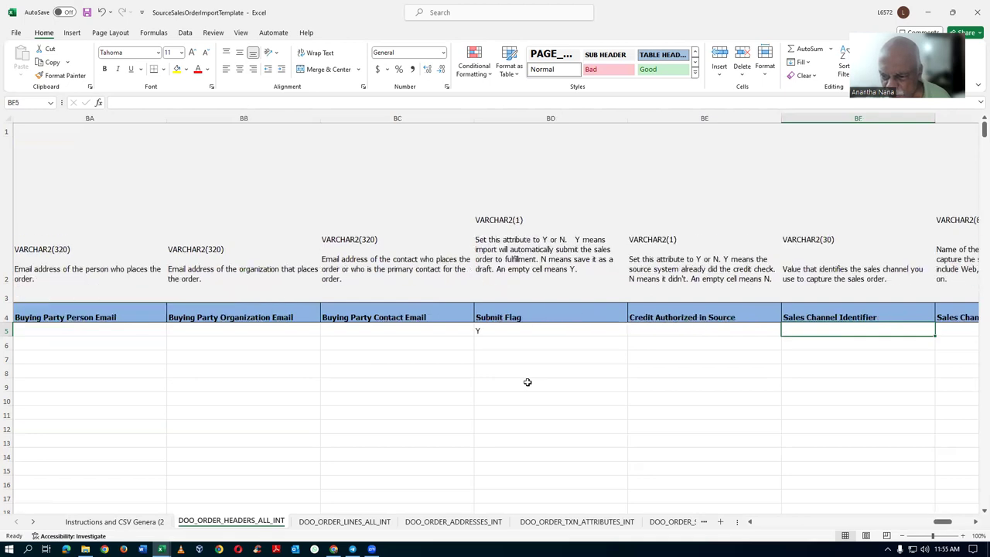
pyautogui.press('Left')
pyautogui.press('Left')
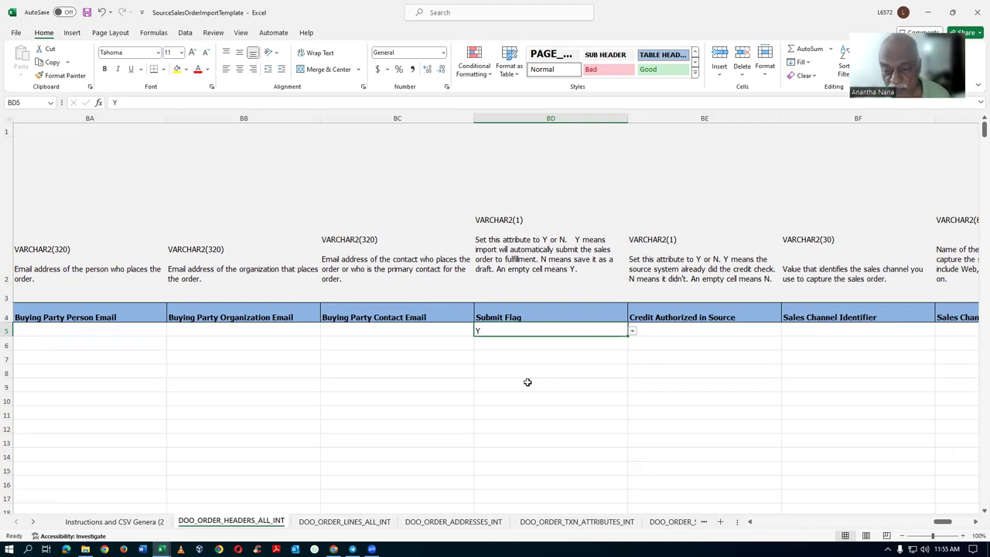
# - Look over the remaining header columns through Sales Agreement Number, return to the row's start and save the workbook
pyautogui.press('Right')
pyautogui.press('Right')
pyautogui.press('Right')
pyautogui.press('Right')
pyautogui.press('Right')
pyautogui.press('Right')
pyautogui.press('Right')
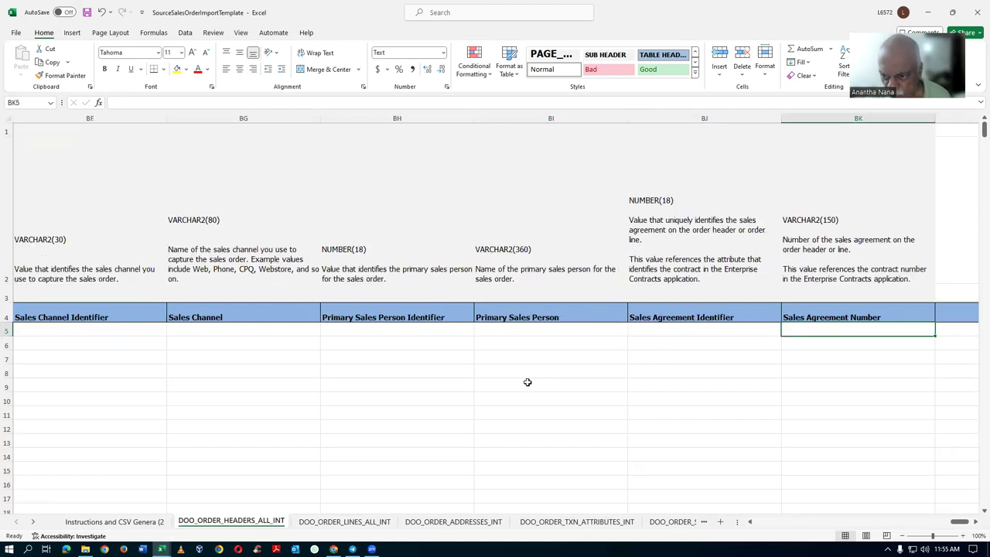
pyautogui.press('Right')
pyautogui.press('Right')
pyautogui.press('Home')
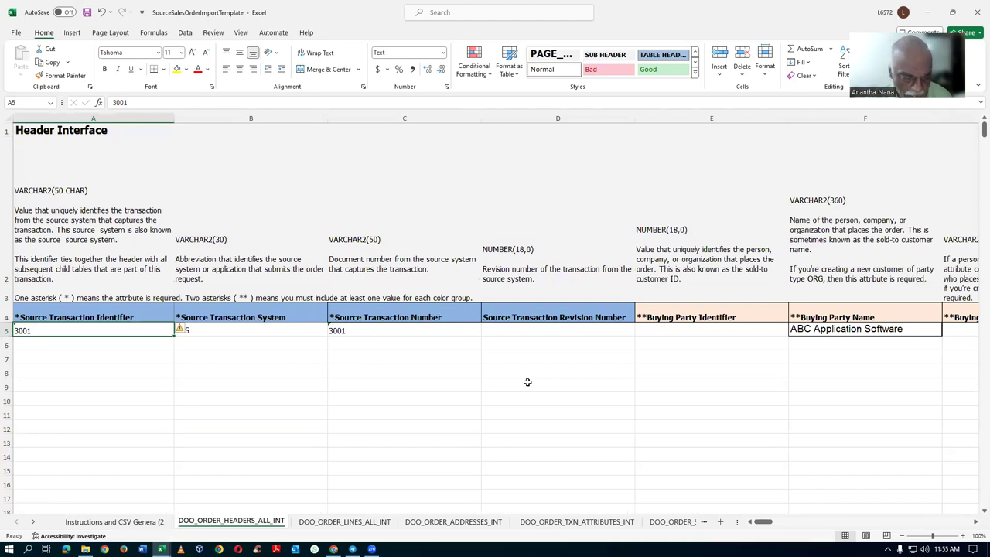
pyautogui.hotkey('ctrl', 's')
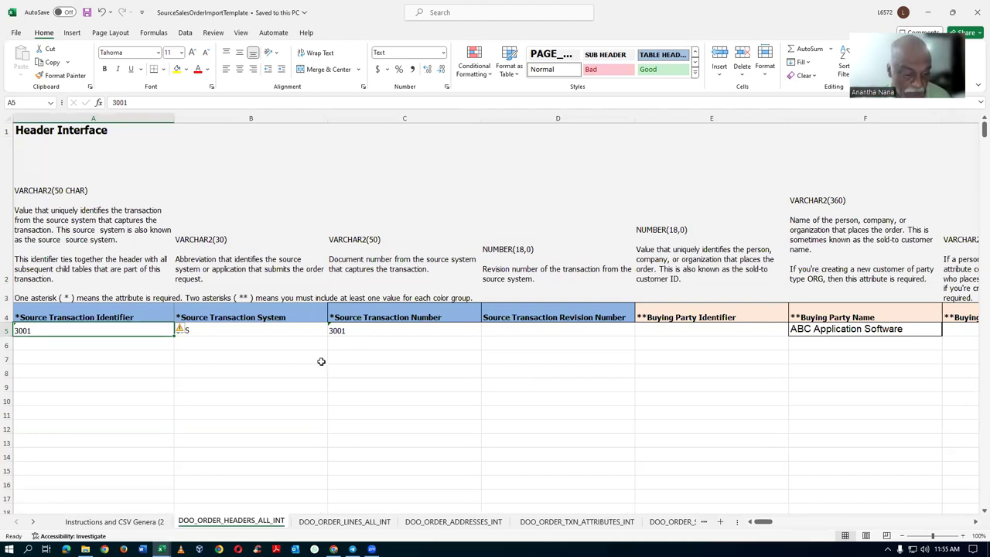
# - Set the Source Transaction Identifier in row 5 of the DOO_ORDER_LINES_ALL_INT sheet to 3001
pyautogui.click(331, 523)
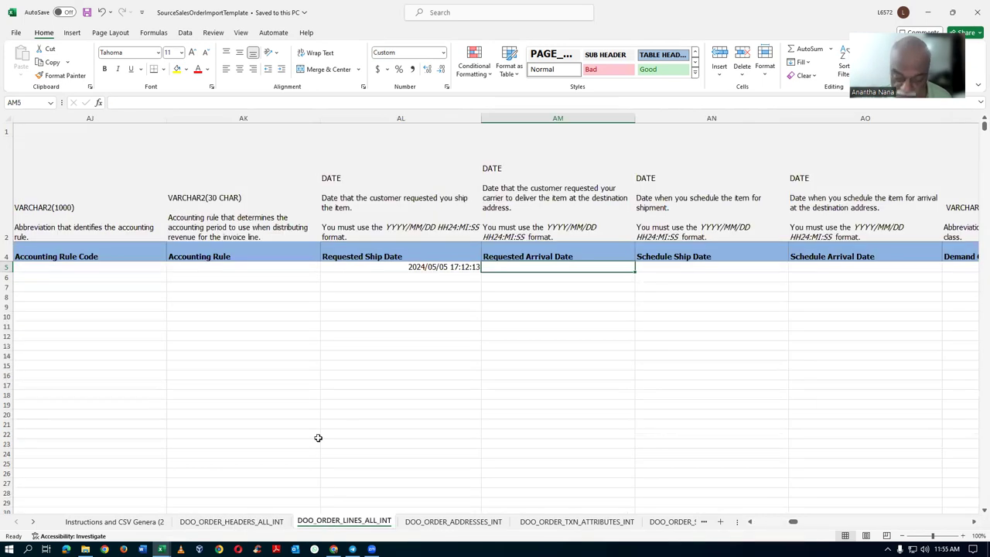
pyautogui.press('Home')
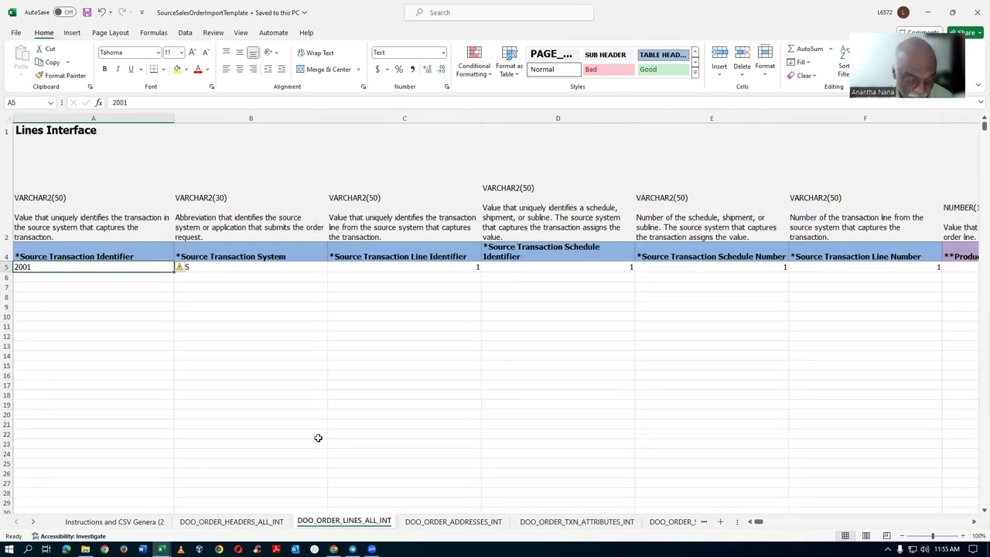
pyautogui.write('3001')
pyautogui.press('Tab')
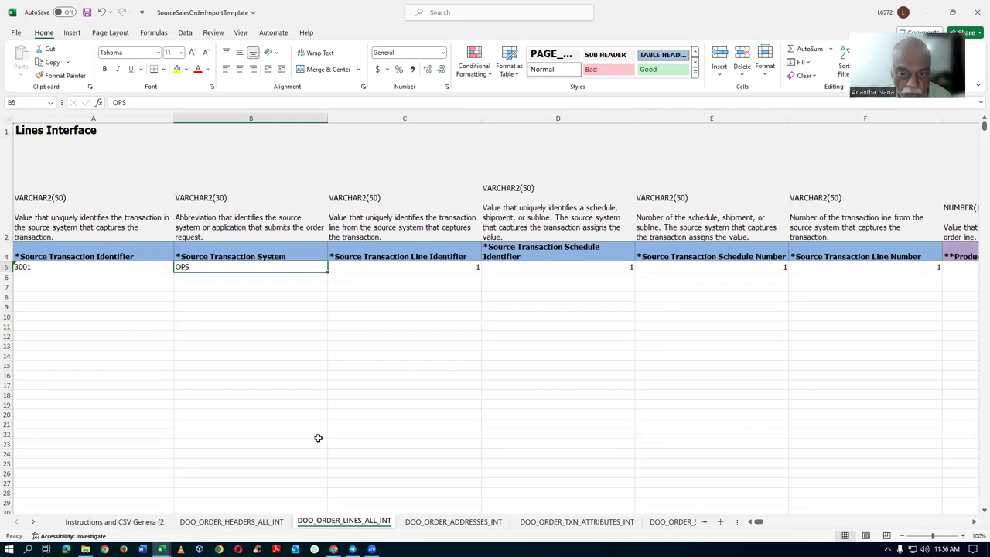
# - Check the order line's schedule and line numbers, Product Number, Ordered Quantity and Ordered UOM
pyautogui.press('Tab')
pyautogui.press('Tab')
pyautogui.press('Tab')
pyautogui.press('Tab')
pyautogui.press('Tab')
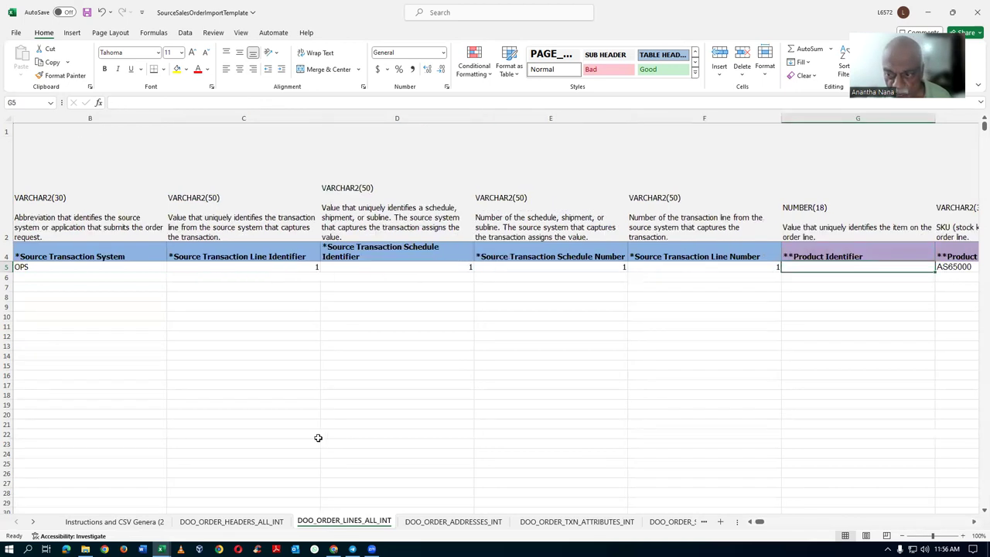
pyautogui.press('Tab')
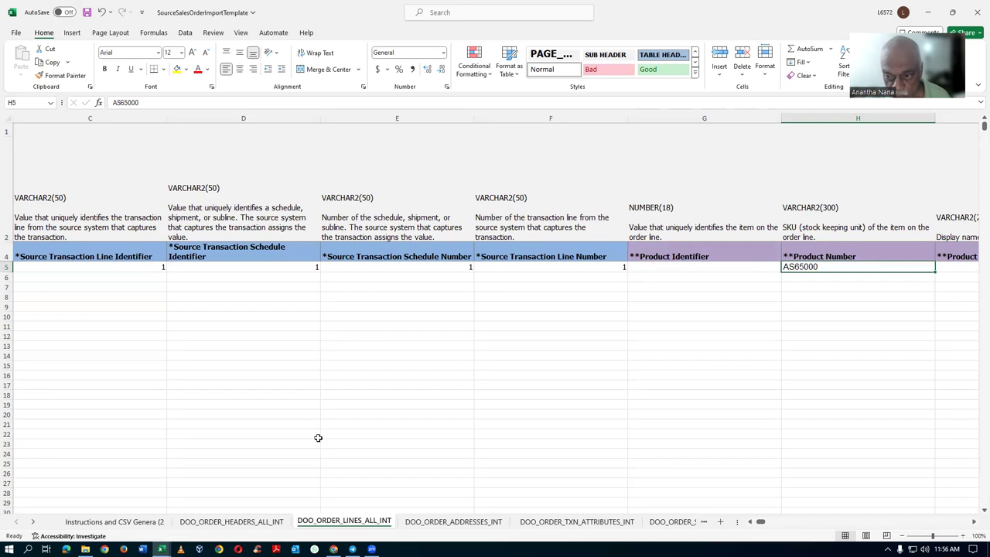
pyautogui.press('Tab')
pyautogui.press('Tab')
pyautogui.press('Tab')
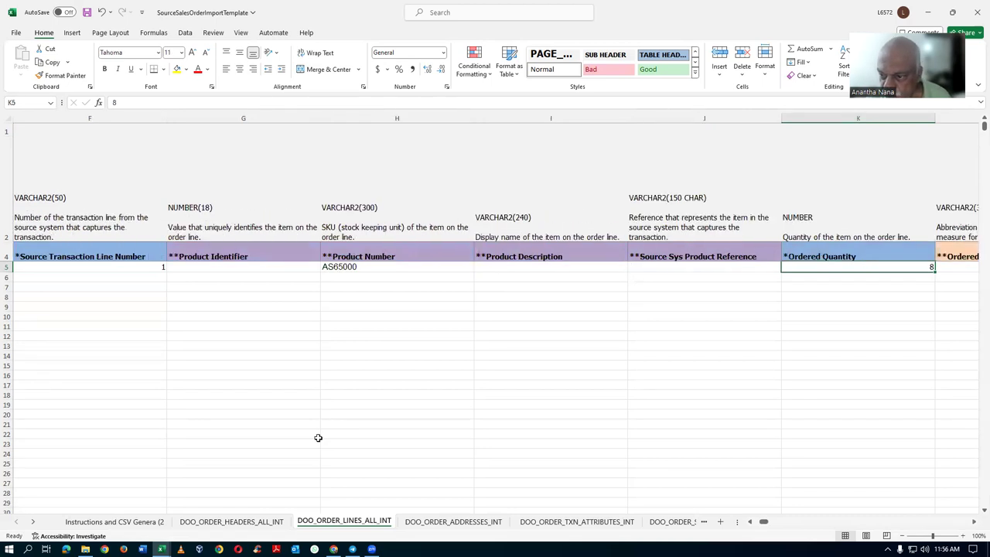
pyautogui.press('Tab')
pyautogui.hotkey('shift', 'Tab')
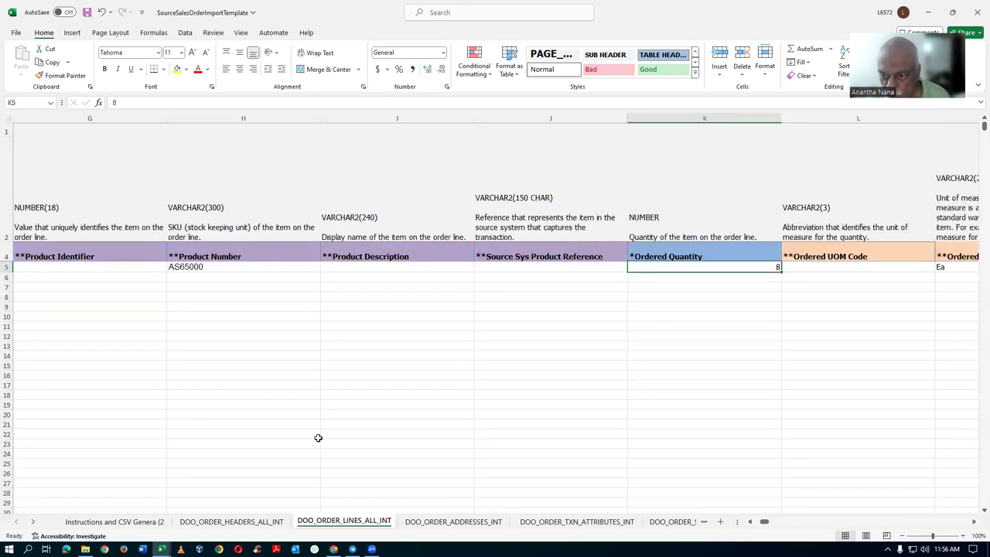
pyautogui.press('Tab')
pyautogui.press('Tab')
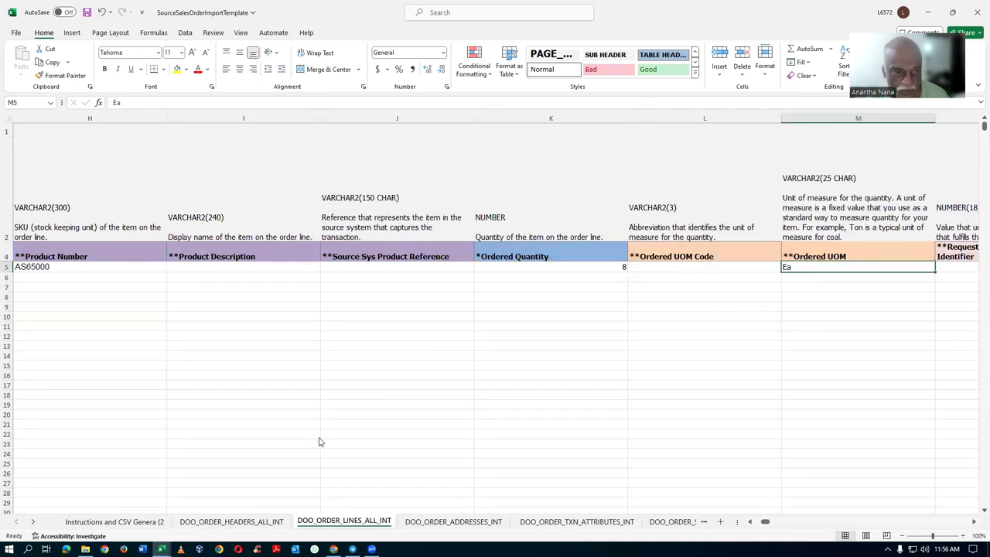
# - Compare the order line's Product Number and Ordered UOM with the import details workbook, and check the Ordered UOM Code cell
pyautogui.hotkey('alt', 'Tab')
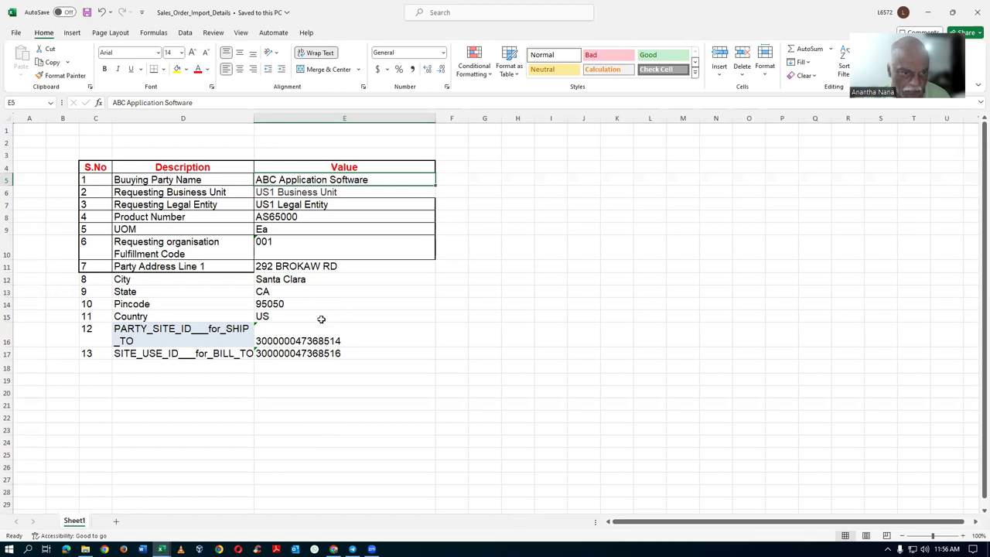
pyautogui.click(299, 217)
pyautogui.click(301, 226)
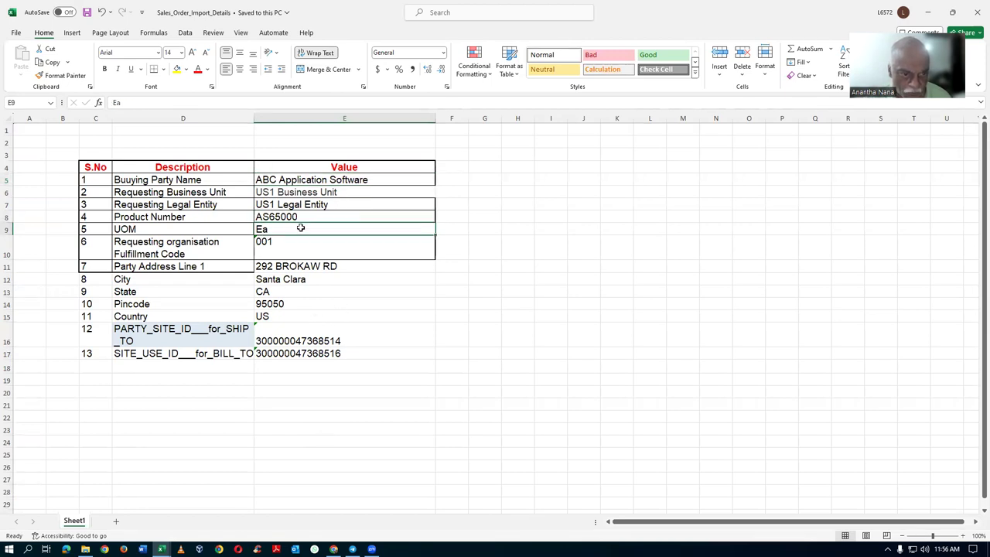
pyautogui.hotkey('alt', 'Tab')
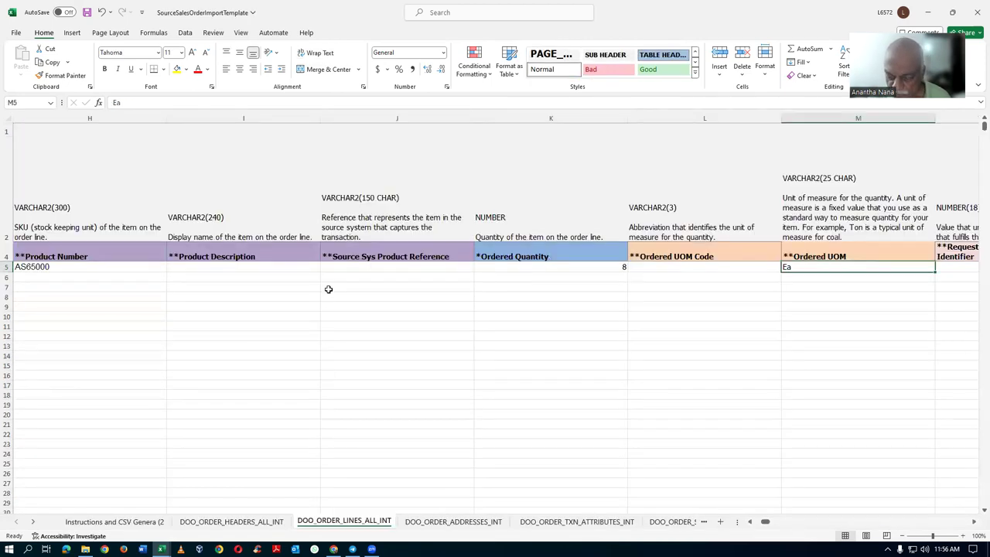
pyautogui.press('Tab')
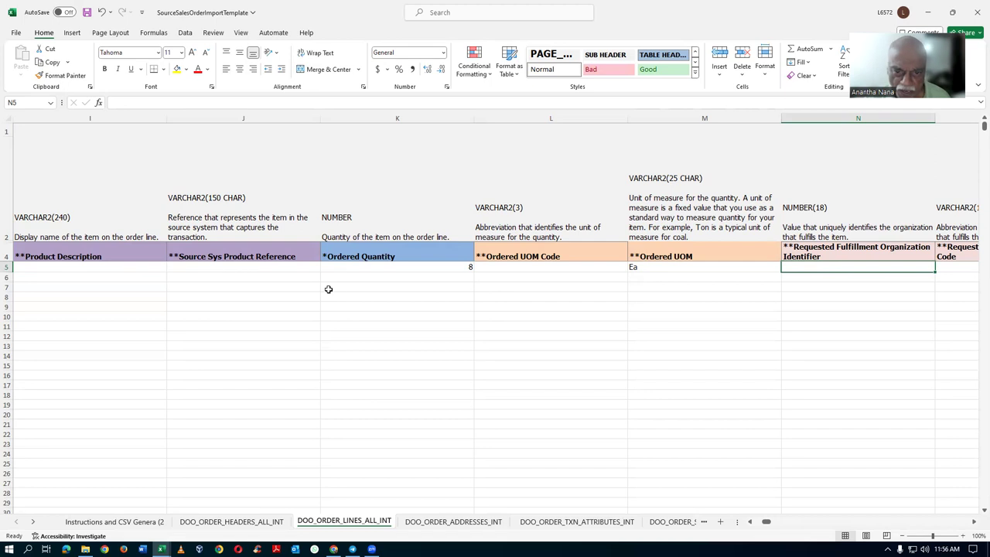
pyautogui.click(516, 268)
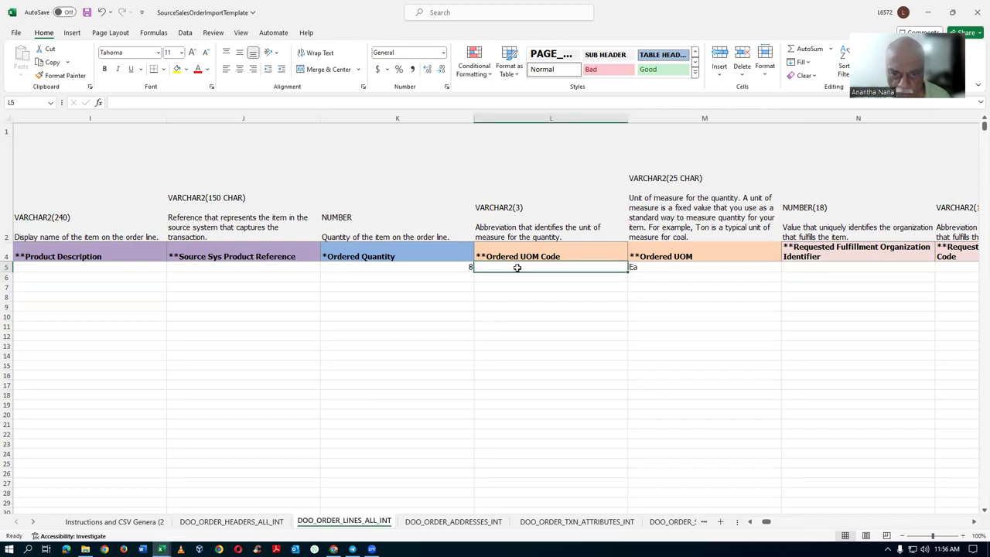
pyautogui.click(699, 270)
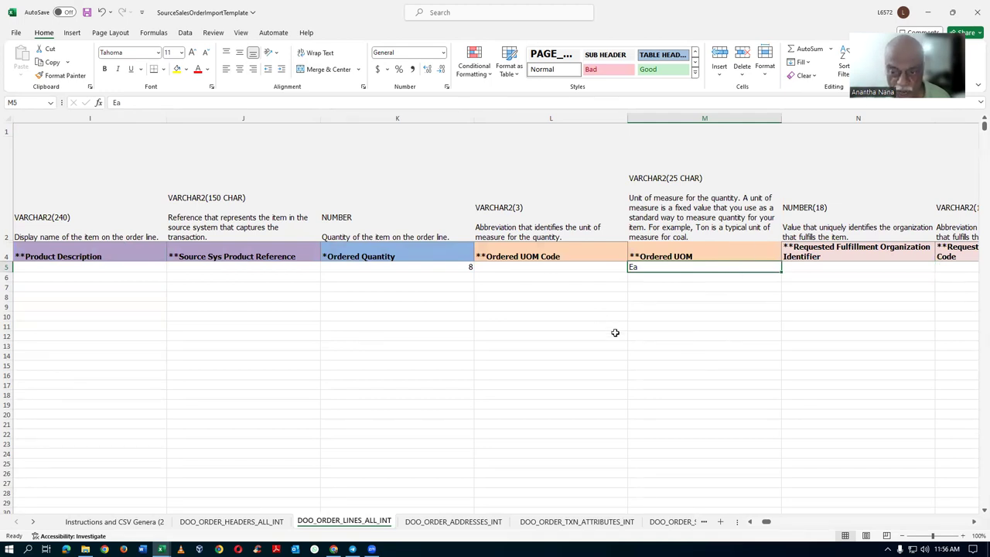
# - Copy the requesting business unit US1 Business Unit from the import details workbook into the order line's Requesting Business Unit Name cell
pyautogui.press('Right')
pyautogui.press('Right')
pyautogui.press('Right')
pyautogui.press('Right')
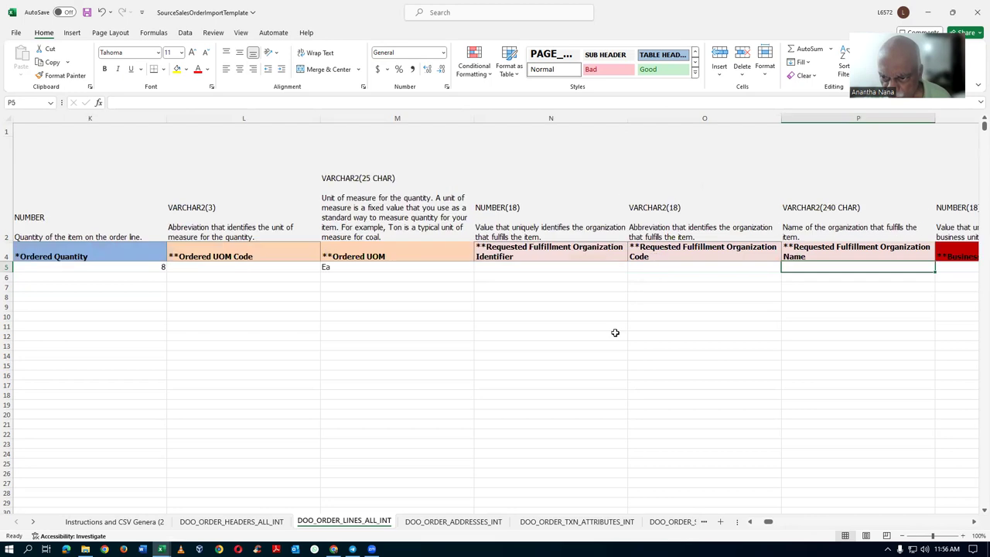
pyautogui.press('Right')
pyautogui.press('Right')
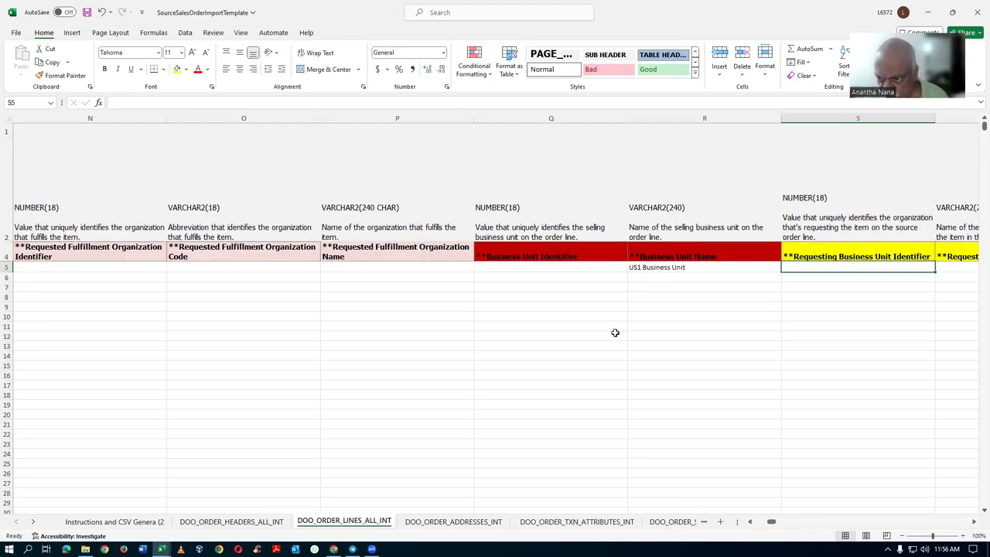
pyautogui.press('Right')
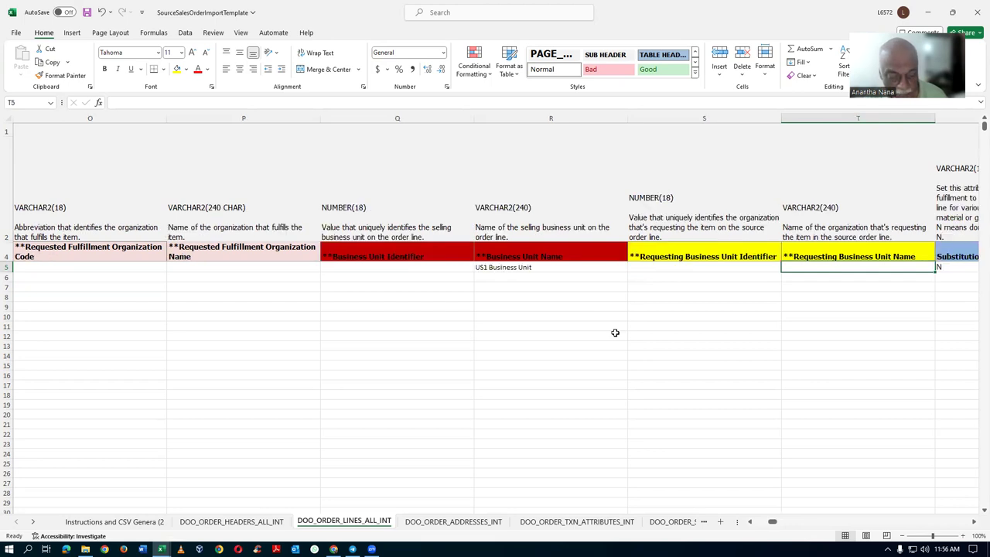
pyautogui.hotkey('alt', 'Tab')
pyautogui.click(352, 189)
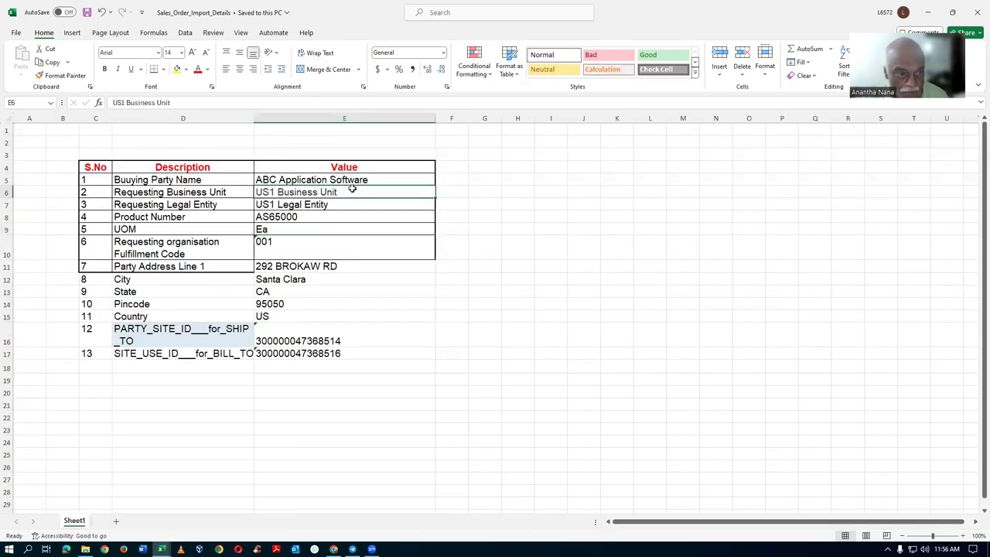
pyautogui.hotkey('ctrl', 'c')
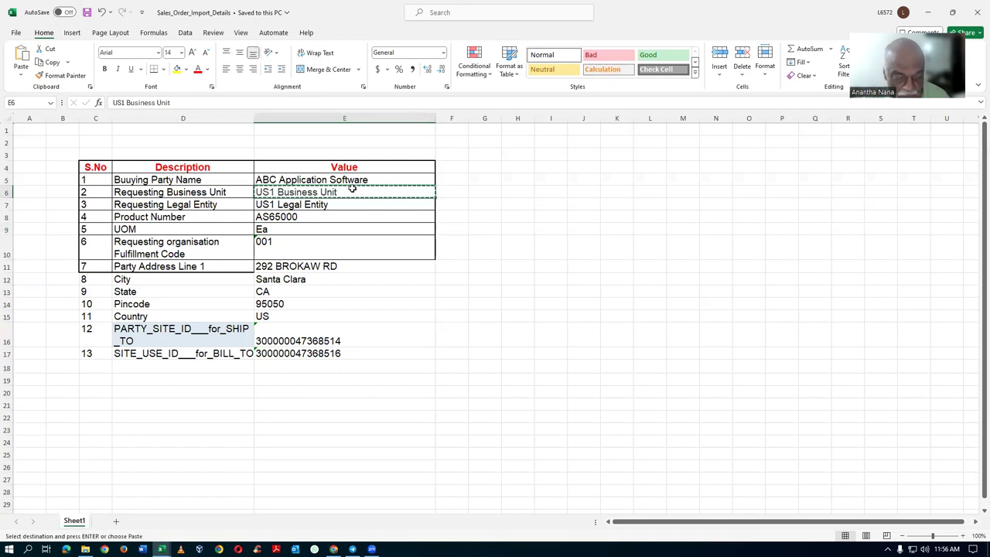
pyautogui.hotkey('alt', 'Tab')
pyautogui.hotkey('ctrl', 'v')
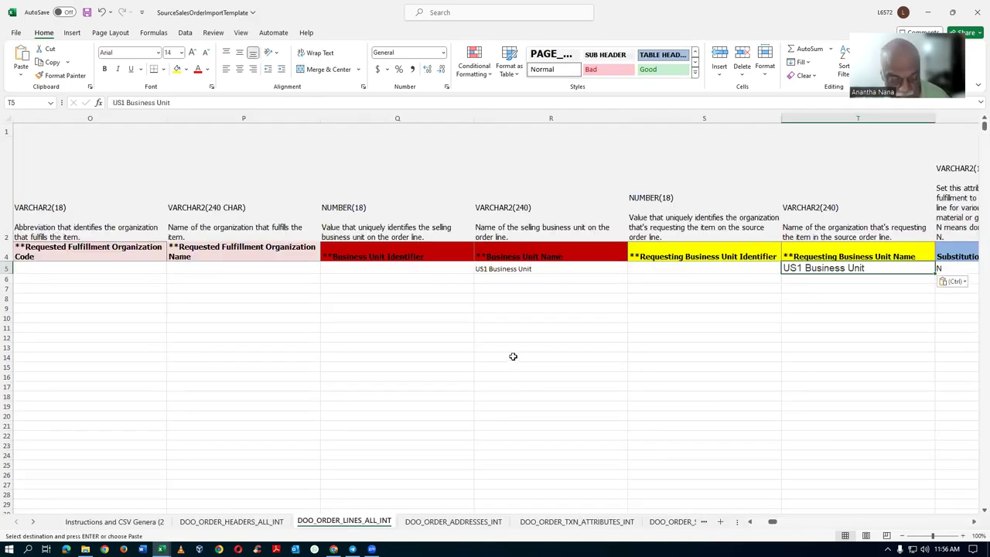
# - Go through the order line's following columns and check its Requested Ship Date entry
pyautogui.press('Right')
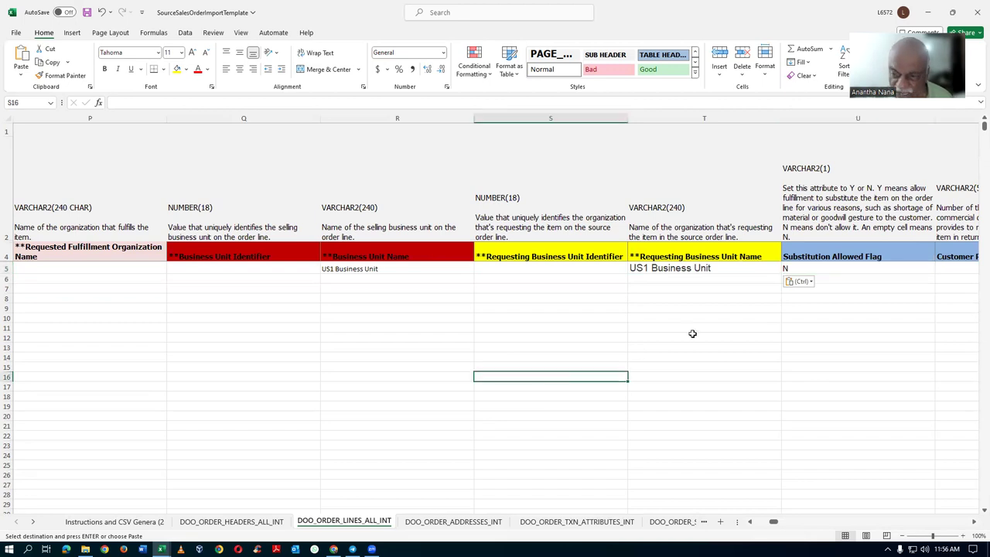
pyautogui.press('Right')
pyautogui.press('Right')
pyautogui.press('Right')
pyautogui.press('Right')
pyautogui.press('Right')
pyautogui.press('Right')
pyautogui.press('Right')
pyautogui.press('Right')
pyautogui.press('Right')
pyautogui.press('Right')
pyautogui.press('Right')
pyautogui.press('Right')
pyautogui.press('Right')
pyautogui.press('Right')
pyautogui.press('Right')
pyautogui.press('Right')
pyautogui.press('Right')
pyautogui.press('Right')
pyautogui.press('Right')
pyautogui.press('Right')
pyautogui.press('Right')
pyautogui.press('Left')
pyautogui.press('Left')
pyautogui.press('Up')
pyautogui.press('Up')
pyautogui.press('Up')
pyautogui.press('Up')
pyautogui.press('Up')
pyautogui.press('Up')
pyautogui.press('Up')
pyautogui.press('Up')
pyautogui.press('Up')
pyautogui.press('Up')
pyautogui.press('Up')
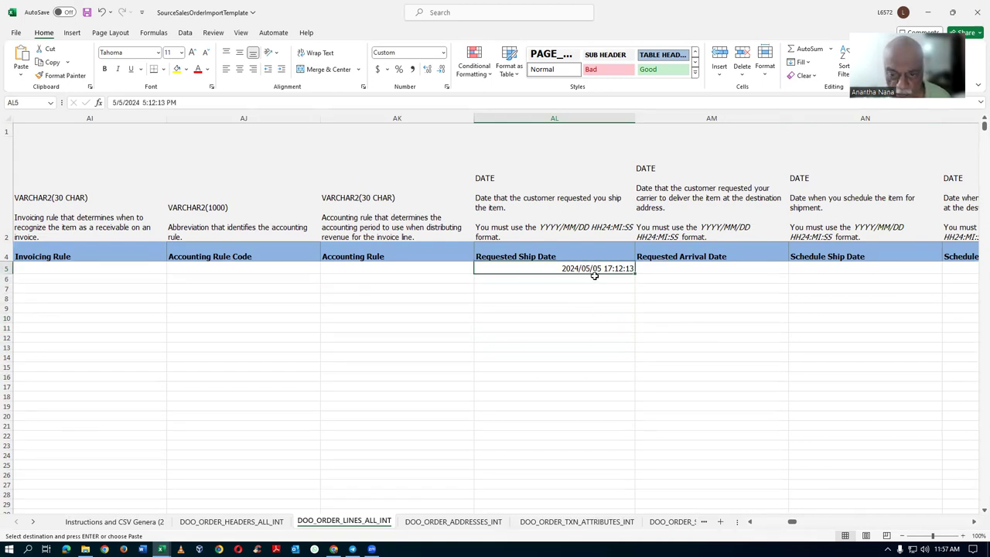
# - Go through the order line's schedule date, carrier and Payment Term columns and check the options for Transaction Category Code
pyautogui.press('Right')
pyautogui.press('Right')
pyautogui.press('Right')
pyautogui.press('Right')
pyautogui.press('Right')
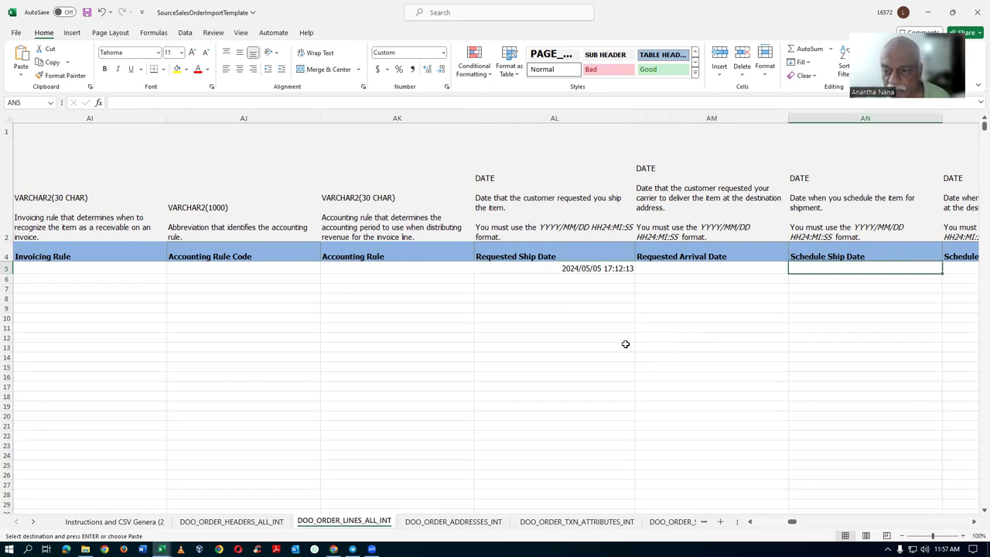
pyautogui.press('Right')
pyautogui.press('Right')
pyautogui.press('Right')
pyautogui.press('Right')
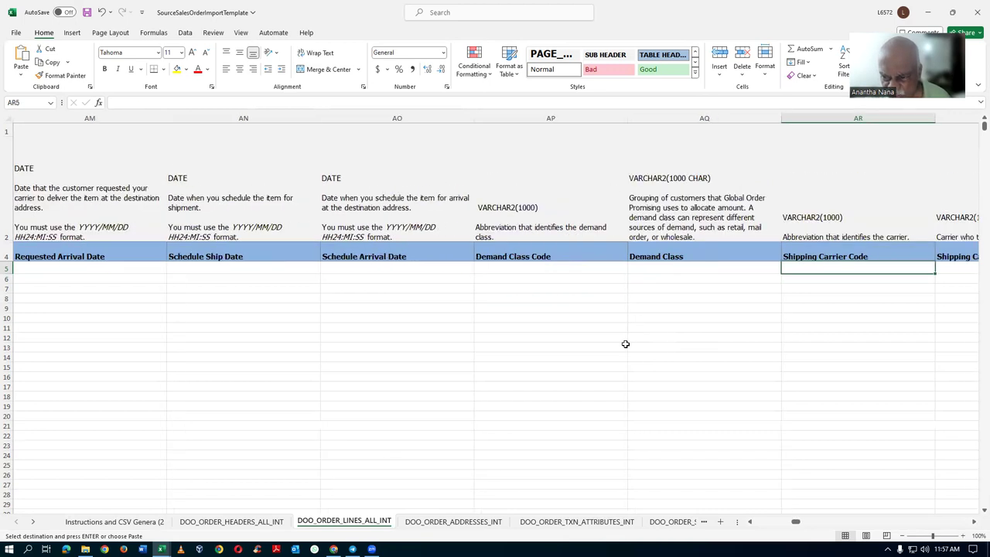
pyautogui.press('Right')
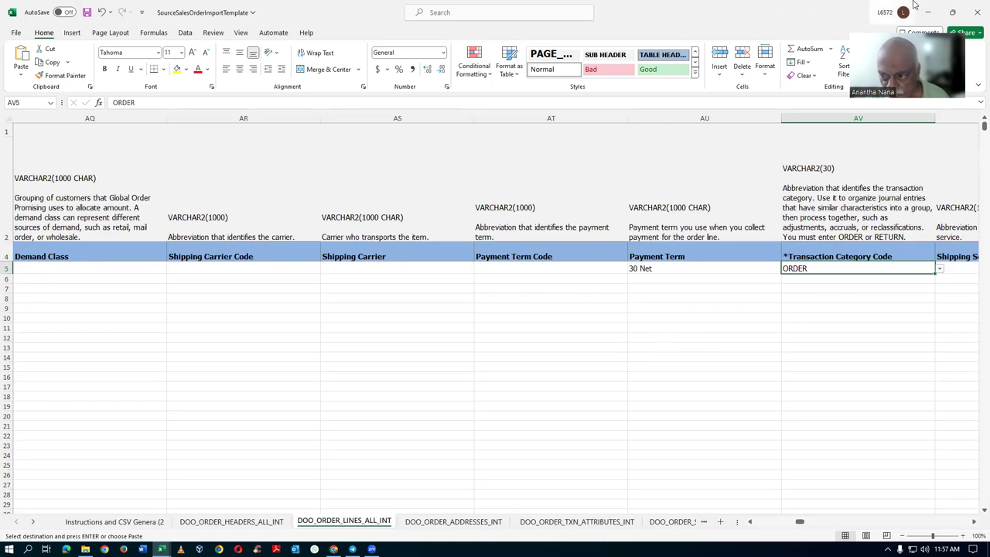
pyautogui.click(940, 270)
pyautogui.click(882, 280)
pyautogui.click(861, 287)
# - Go through the order line's shipping service, mode and priority columns and check its Inventory Organization Code entry
pyautogui.press('Right')
pyautogui.press('Right')
pyautogui.press('Right')
pyautogui.press('Right')
pyautogui.press('Right')
pyautogui.press('Right')
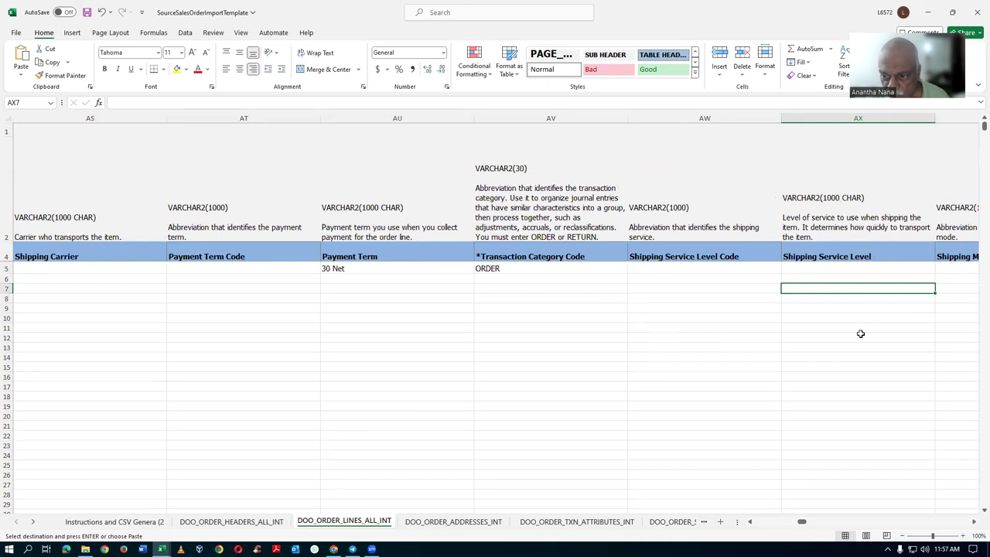
pyautogui.press('Right')
pyautogui.press('Right')
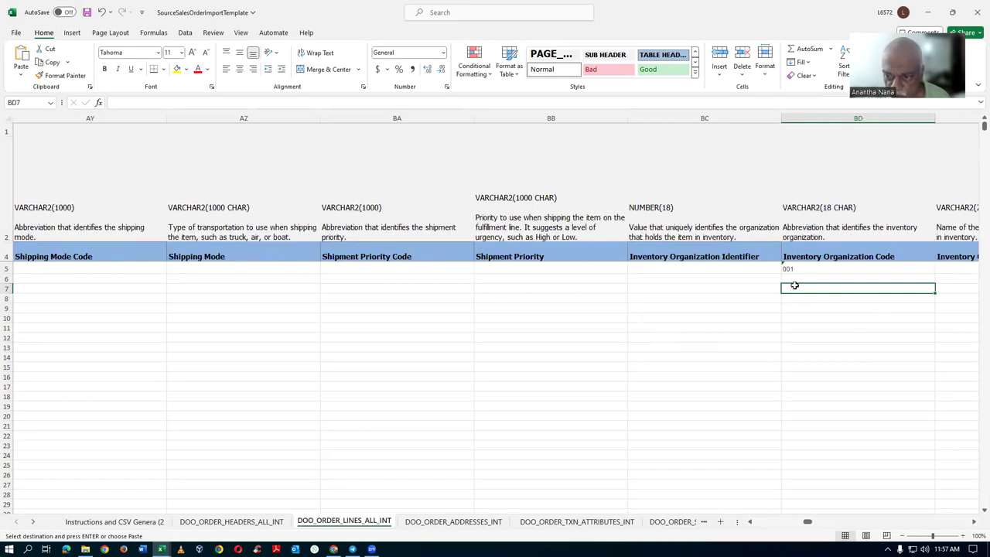
pyautogui.click(804, 269)
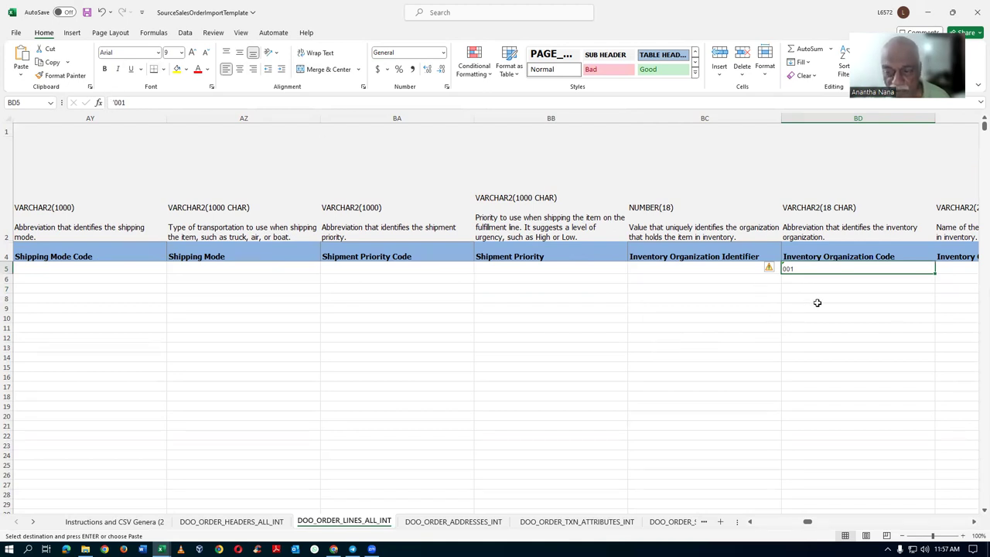
# - Look through the order line's remaining columns from Inventory Organization Name to End Date for any further entries
pyautogui.press('Right')
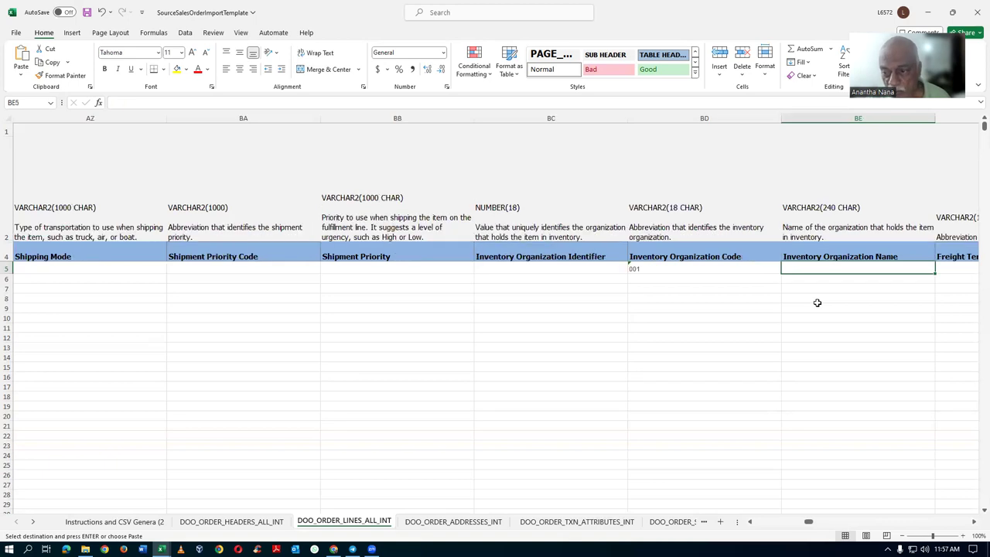
pyautogui.press('Right')
pyautogui.press('Right')
pyautogui.press('Right')
pyautogui.press('Right')
pyautogui.press('Right')
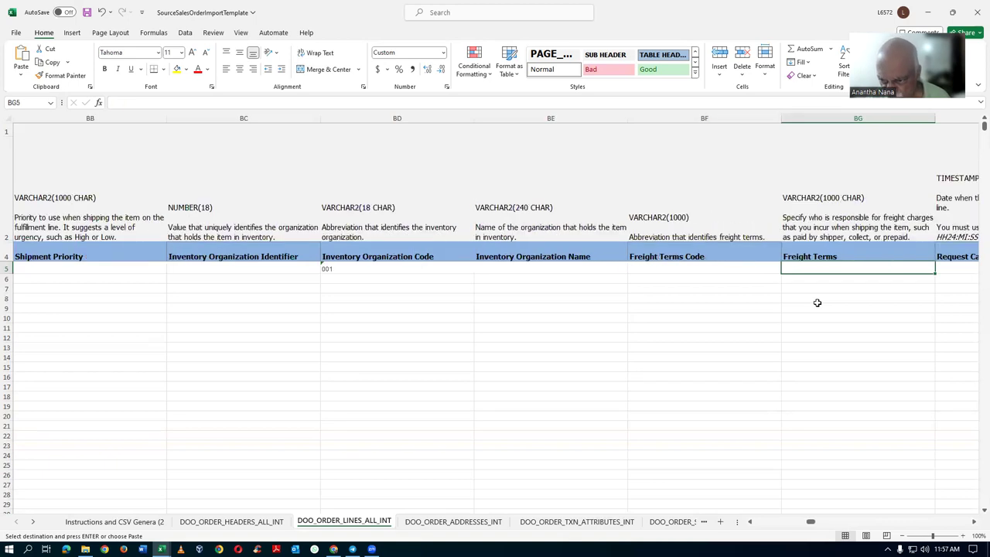
pyautogui.press('Right')
pyautogui.press('Right')
pyautogui.press('Right')
pyautogui.press('Right')
pyautogui.press('Right')
pyautogui.press('Right')
pyautogui.press('Right')
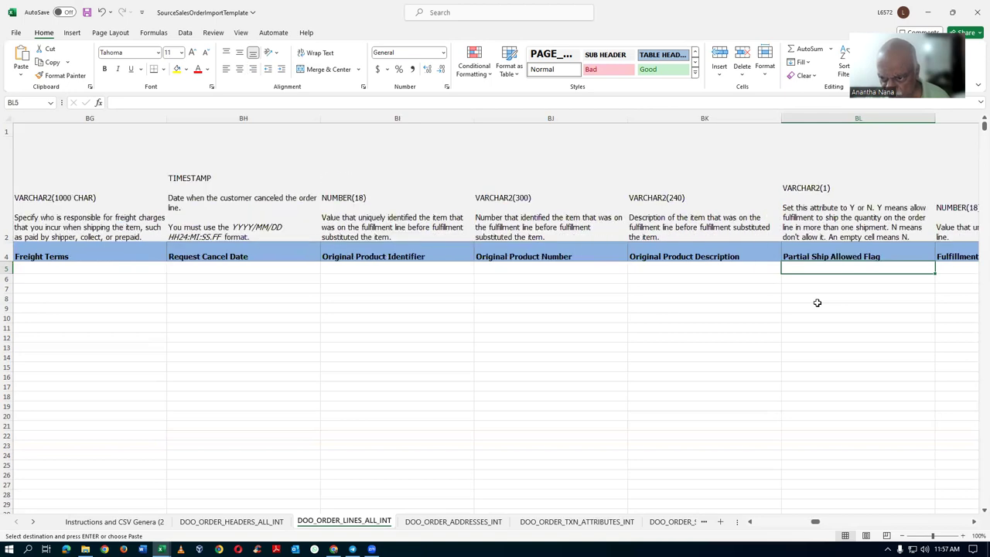
pyautogui.press('Right')
pyautogui.press('Right')
pyautogui.press('Right')
pyautogui.press('Right')
pyautogui.press('Right')
pyautogui.press('Right')
pyautogui.press('Right')
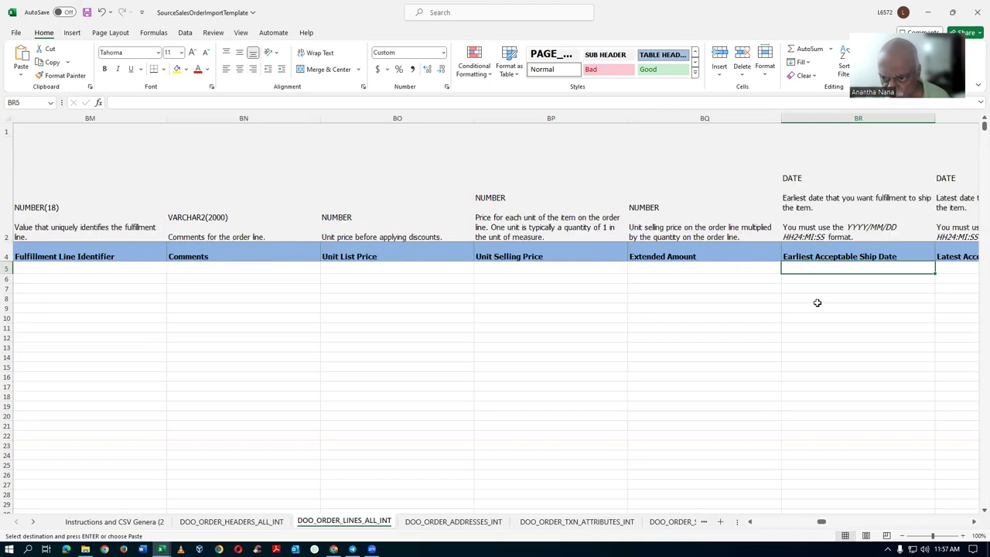
pyautogui.press('Right')
pyautogui.press('Right')
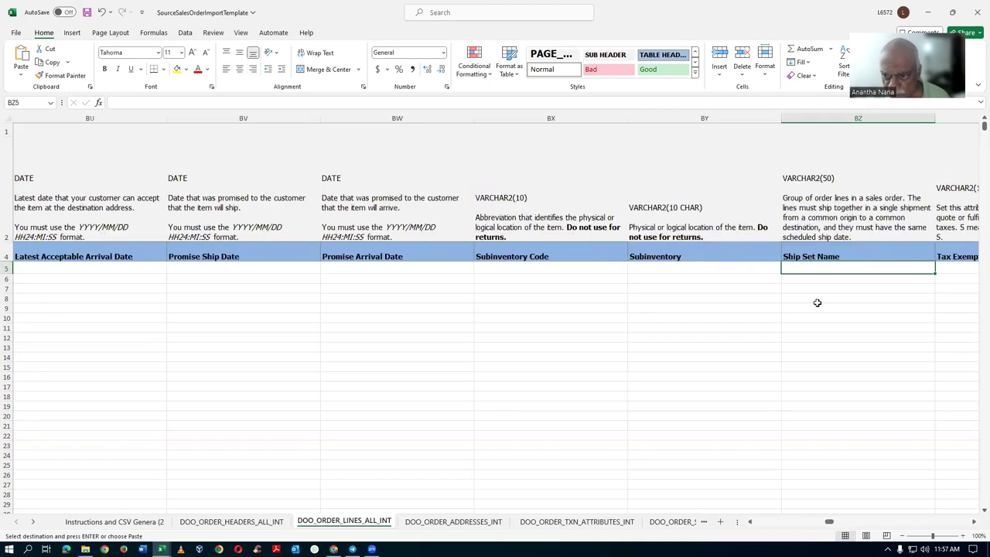
pyautogui.press('Right')
pyautogui.press('Right')
pyautogui.press('Right')
pyautogui.press('Right')
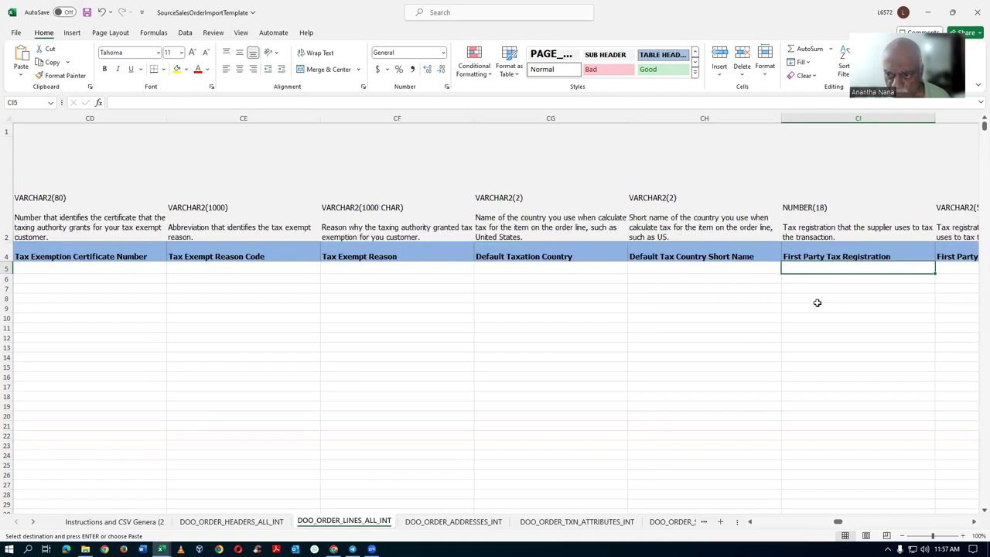
pyautogui.press('Right')
pyautogui.press('Right')
pyautogui.press('Right')
pyautogui.press('Right')
pyautogui.press('Right')
pyautogui.press('Right')
pyautogui.press('Right')
pyautogui.press('Right')
pyautogui.press('Right')
pyautogui.press('Right')
pyautogui.press('Right')
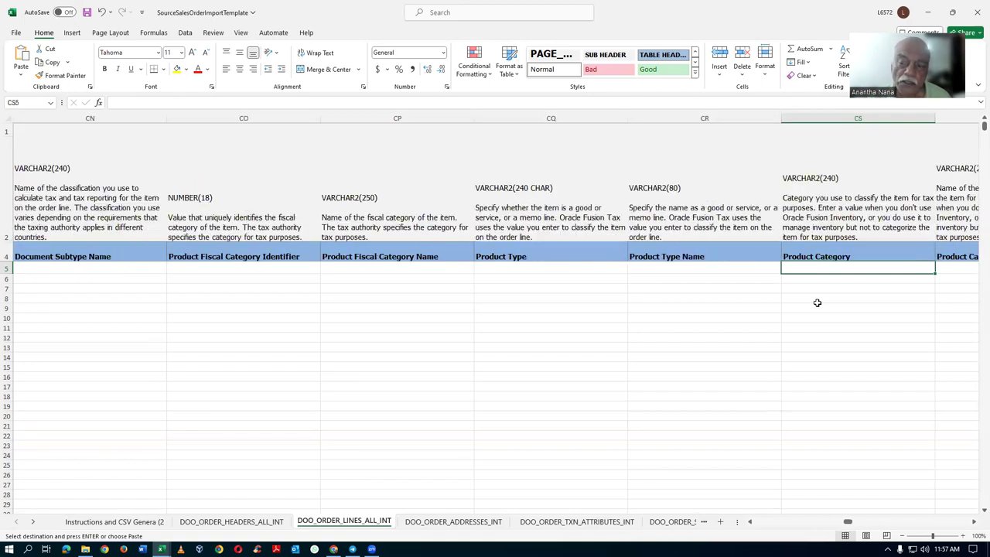
pyautogui.press('Right')
pyautogui.press('Right')
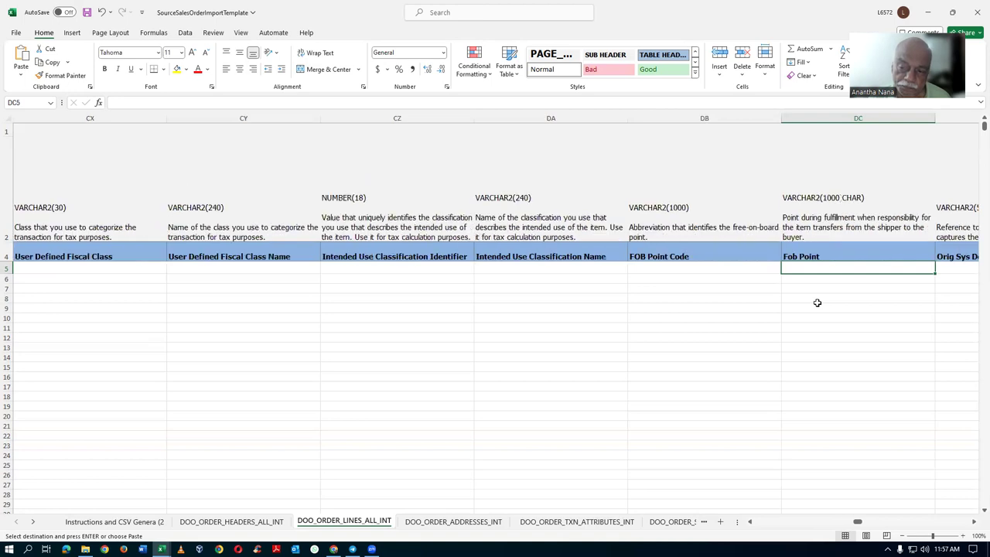
pyautogui.press('Right')
pyautogui.press('Right')
pyautogui.press('Right')
pyautogui.press('Right')
pyautogui.press('Right')
pyautogui.press('Right')
pyautogui.press('Right')
pyautogui.press('Right')
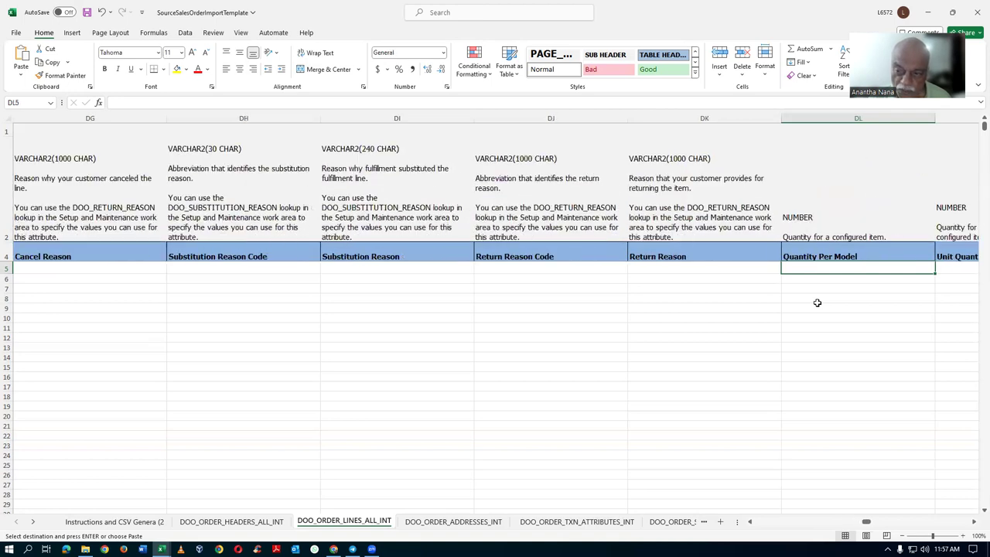
pyautogui.press('Right')
pyautogui.press('Right')
pyautogui.press('Right')
pyautogui.press('Right')
pyautogui.press('Right')
pyautogui.press('Right')
pyautogui.press('Right')
pyautogui.press('Right')
pyautogui.press('Right')
pyautogui.press('Right')
pyautogui.press('Right')
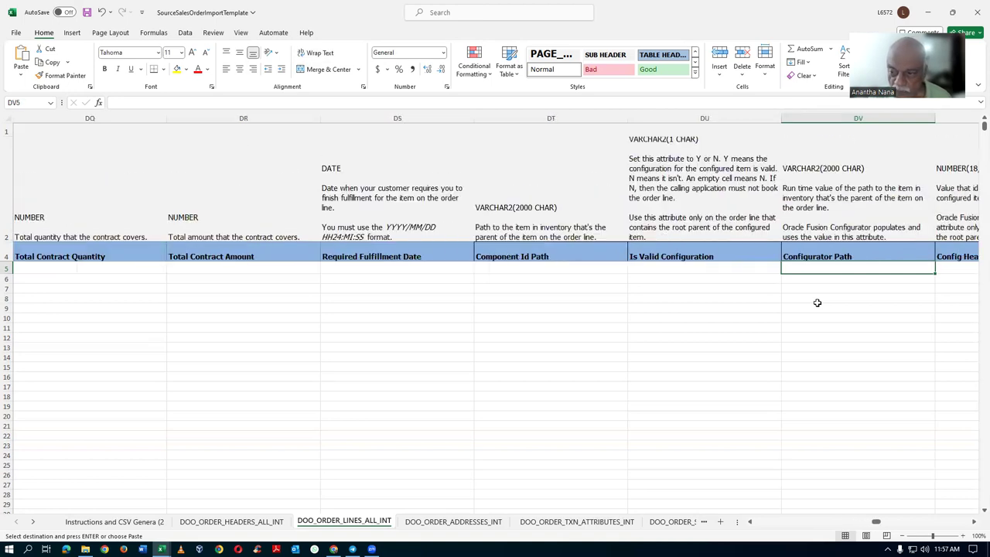
pyautogui.press('Right')
pyautogui.press('Right')
pyautogui.press('Right')
pyautogui.press('Right')
pyautogui.press('Right')
pyautogui.press('Right')
pyautogui.press('Right')
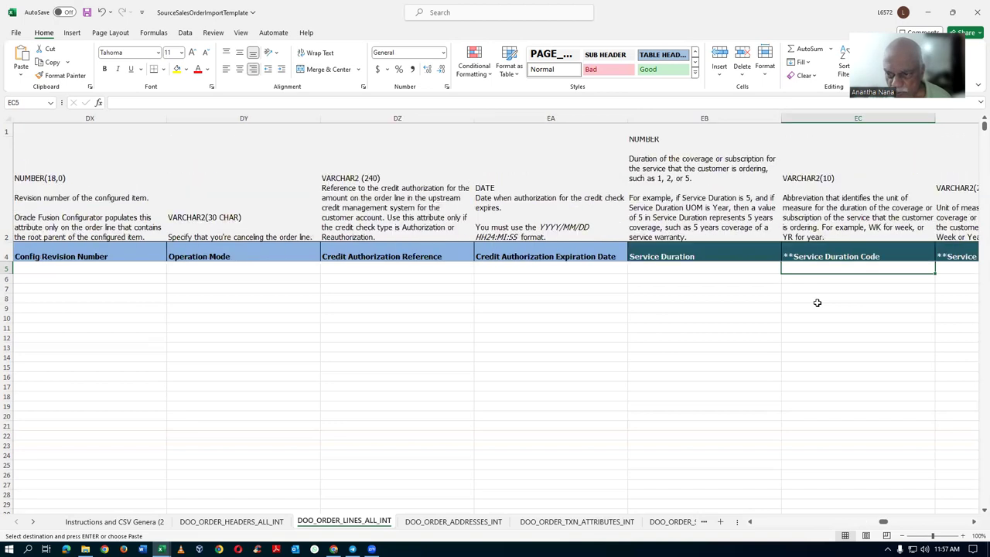
pyautogui.press('Right')
pyautogui.press('Right')
pyautogui.press('Right')
pyautogui.press('Right')
pyautogui.press('Right')
pyautogui.press('Right')
pyautogui.press('Right')
pyautogui.press('Right')
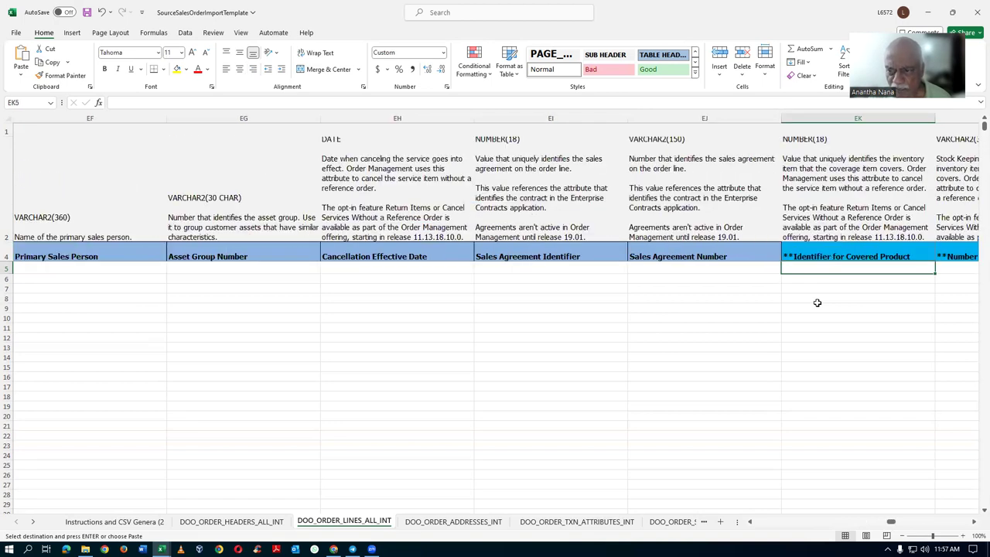
pyautogui.press('Right')
pyautogui.press('Right')
pyautogui.press('Right')
pyautogui.press('Right')
pyautogui.press('Right')
pyautogui.press('Right')
pyautogui.press('Right')
pyautogui.press('Right')
pyautogui.press('Right')
pyautogui.press('Right')
pyautogui.press('Right')
pyautogui.press('Right')
pyautogui.press('Right')
pyautogui.press('Right')
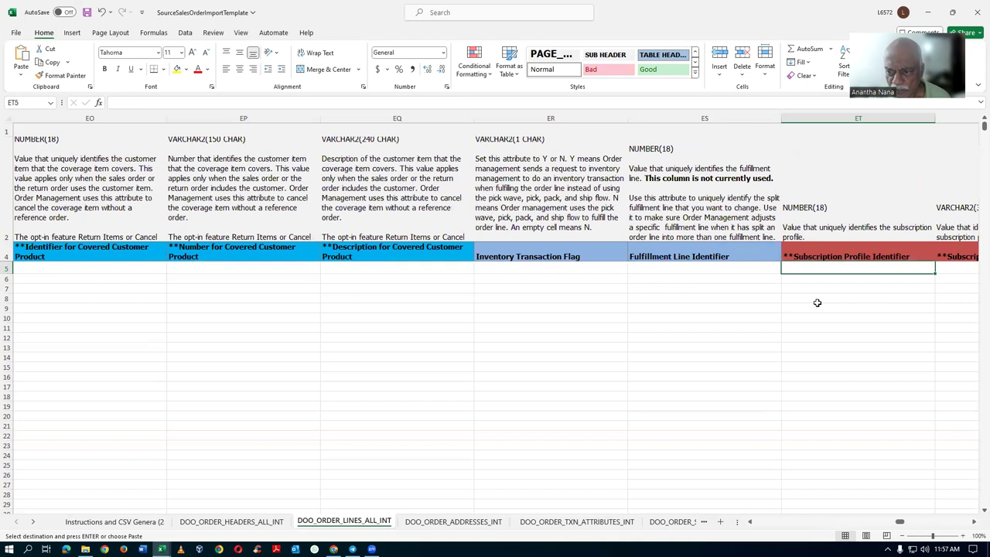
pyautogui.press('Right')
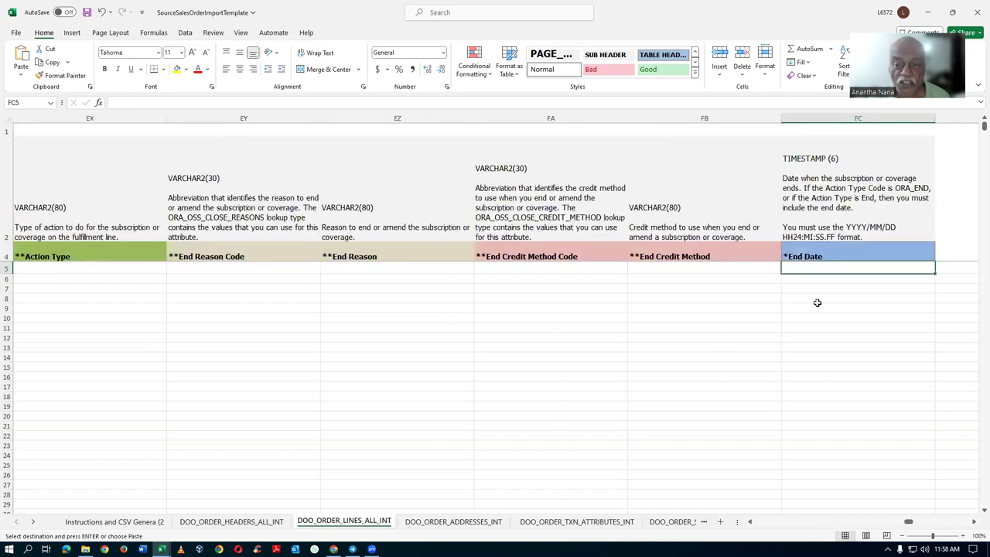
pyautogui.press('Right')
# - Return to the start of the order line and save the template workbook
pyautogui.press('Home')
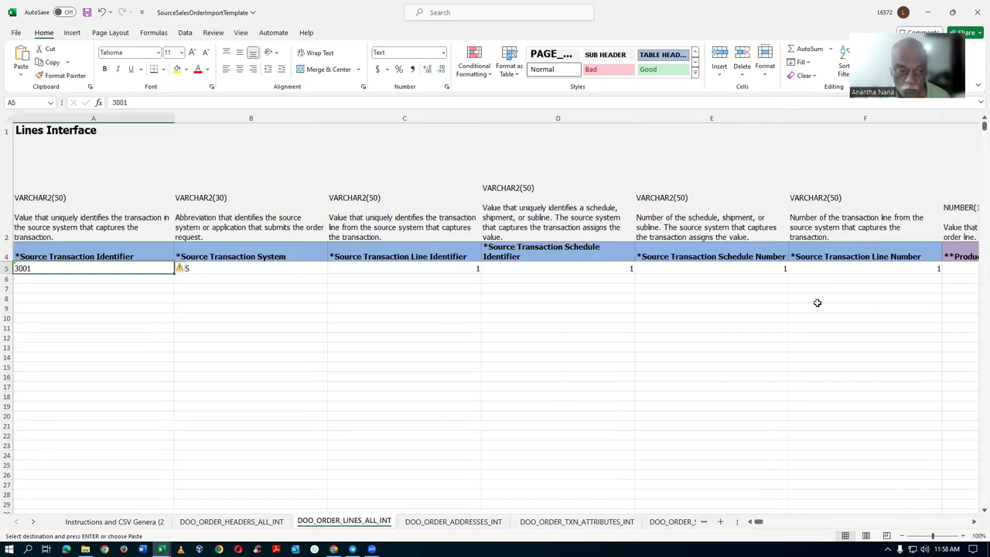
pyautogui.hotkey('ctrl', 's')
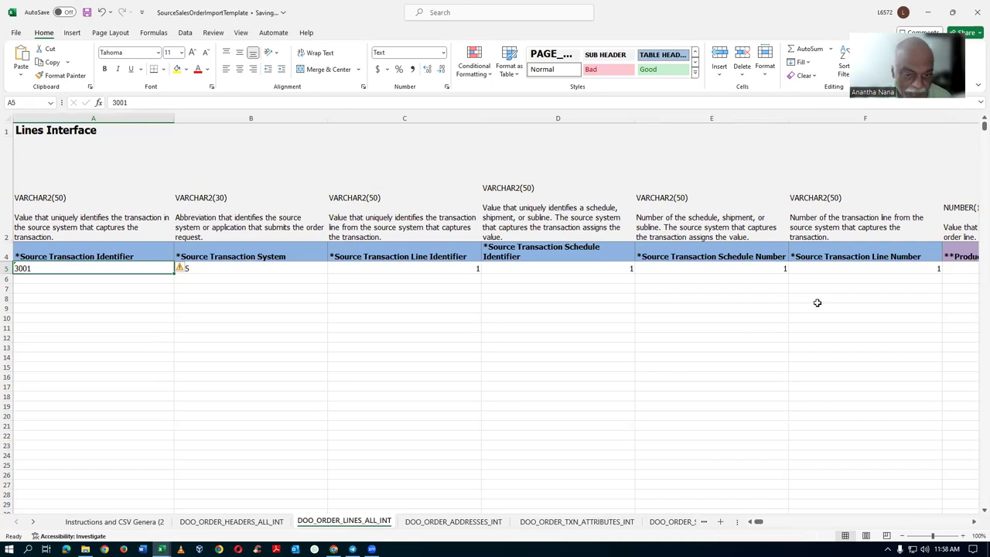
# - On the DOO_ORDER_ADDRESSES_INT sheet, set the Source Transaction Identifier of both address rows to 3001
pyautogui.click(454, 522)
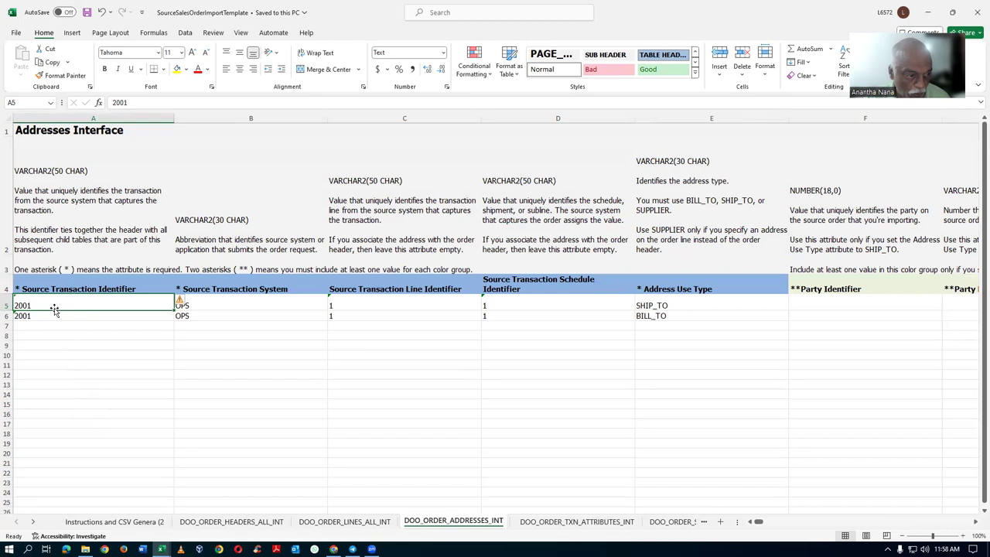
pyautogui.write('3001')
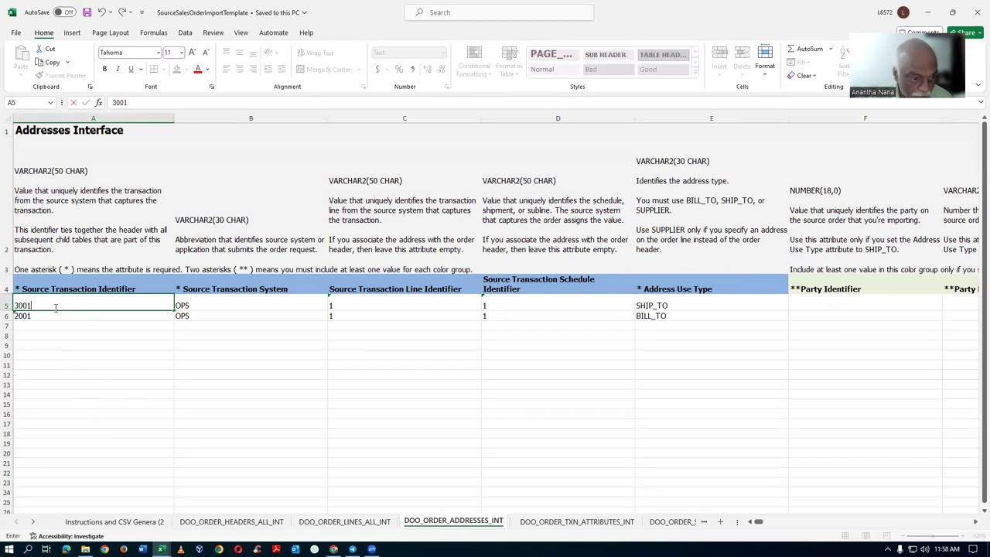
pyautogui.press('Return')
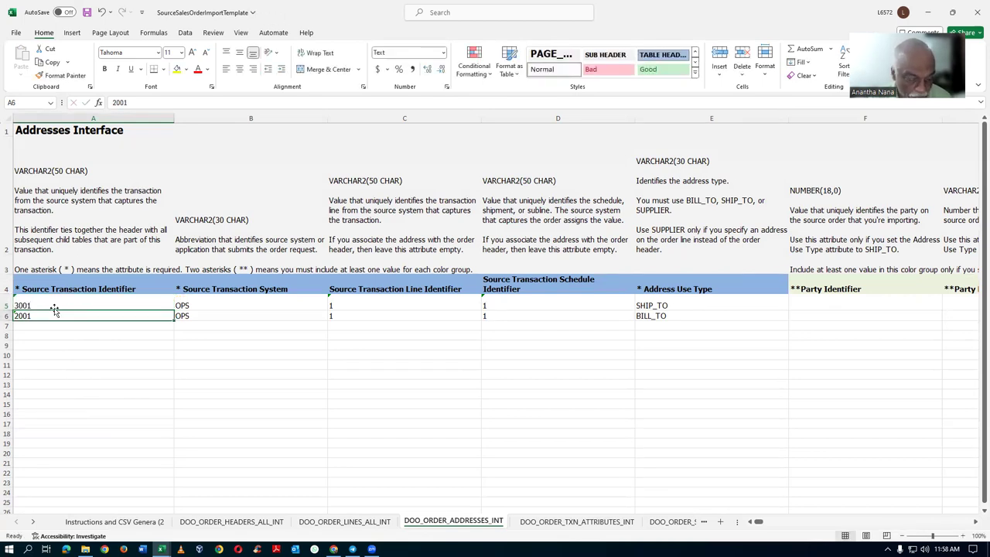
pyautogui.write('3001')
pyautogui.press('Tab')
# - Copy the buying party name ABC Application Software from the import details workbook into the SHIP_TO row's Party Name cell
pyautogui.press('Up')
pyautogui.press('Right')
pyautogui.press('Right')
pyautogui.press('Right')
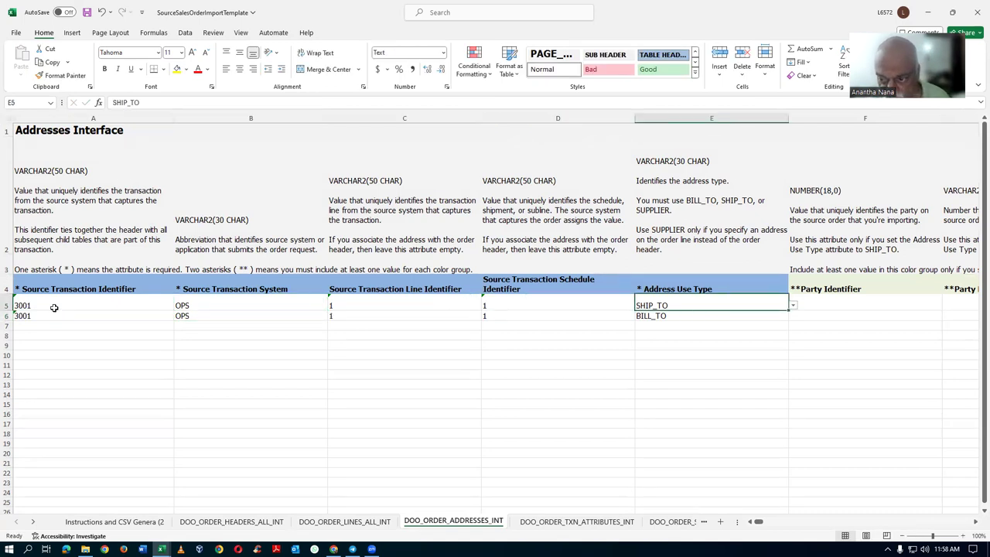
pyautogui.press('Right')
pyautogui.press('Right')
pyautogui.press('Right')
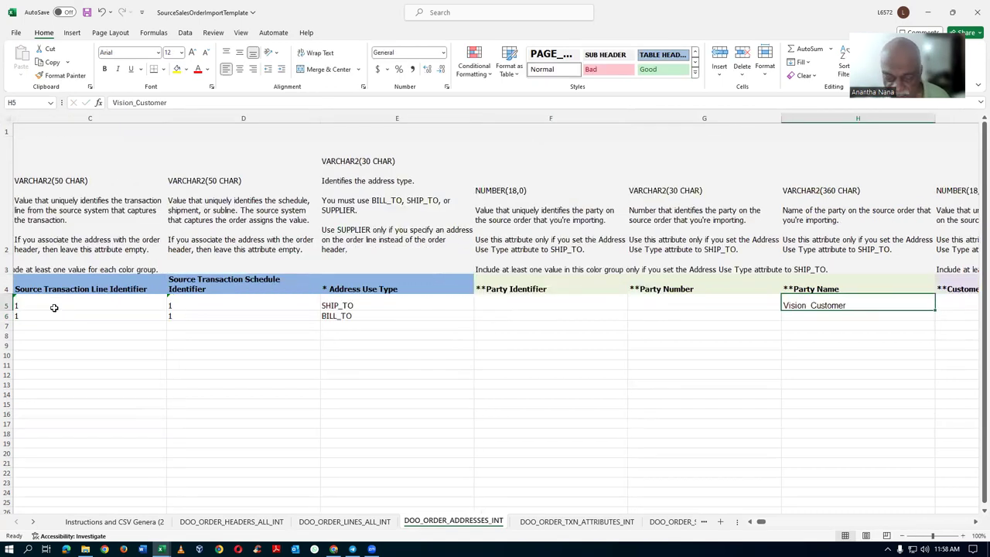
pyautogui.hotkey('alt', 'Tab')
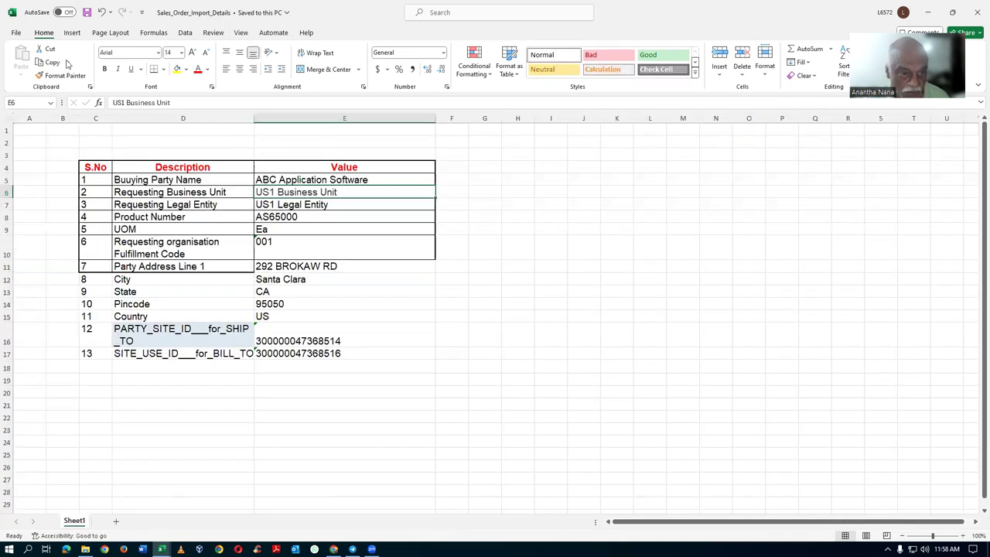
pyautogui.click(313, 180)
pyautogui.hotkey('ctrl', 'c')
pyautogui.hotkey('alt', 'Tab')
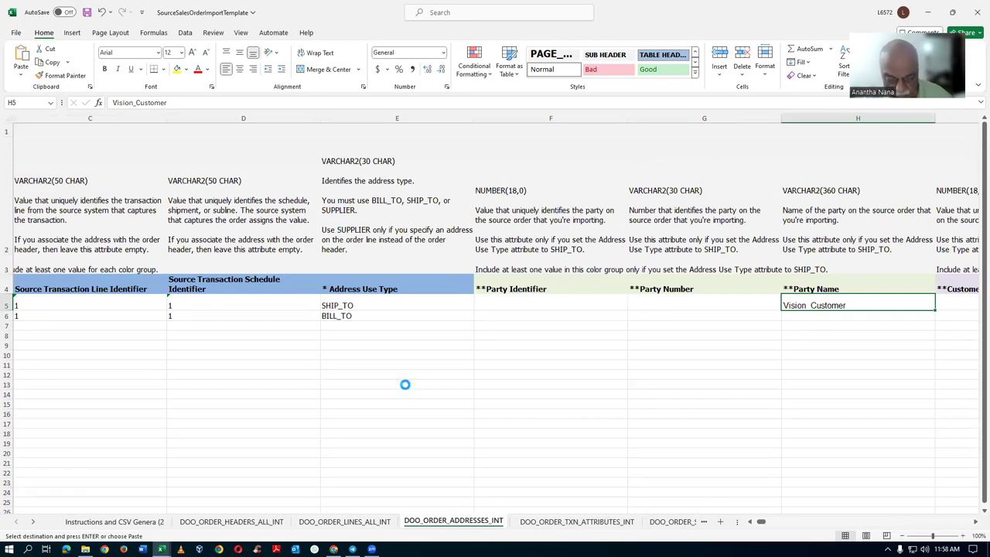
pyautogui.hotkey('ctrl', 'v')
# - Paste ABC Application Software into the BILL_TO row's Customer Name cell and save the workbook
pyautogui.press('Right')
pyautogui.press('Right')
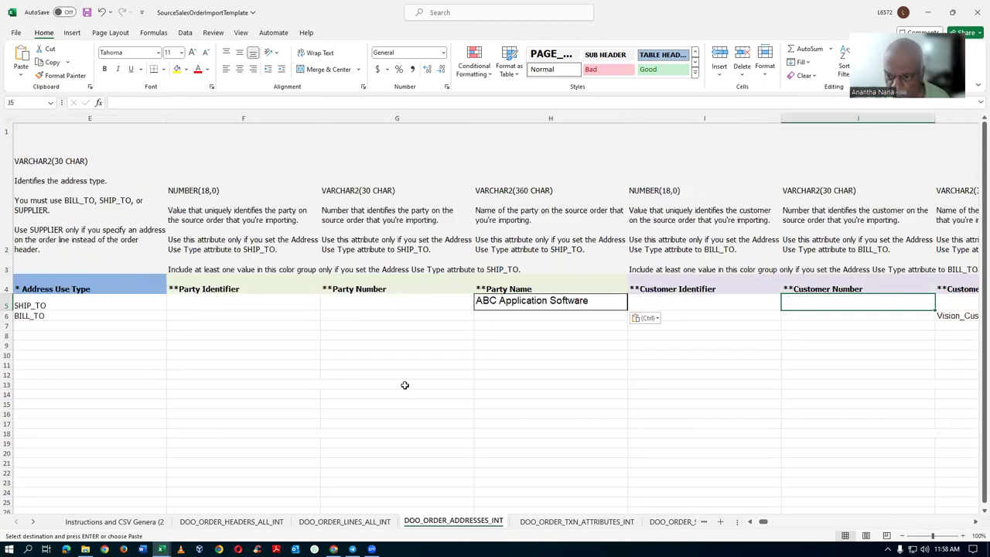
pyautogui.press('Right')
pyautogui.press('Down')
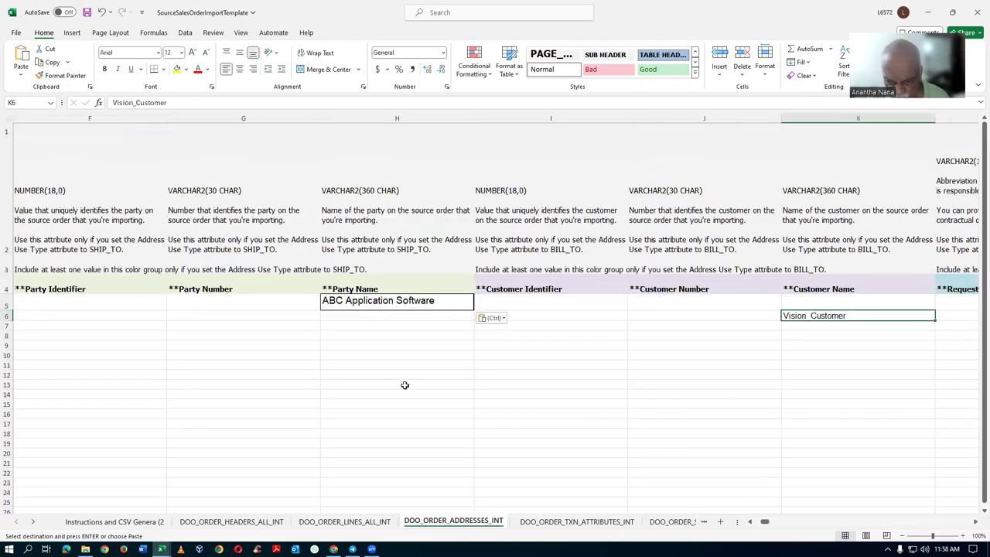
pyautogui.hotkey('ctrl', 'v')
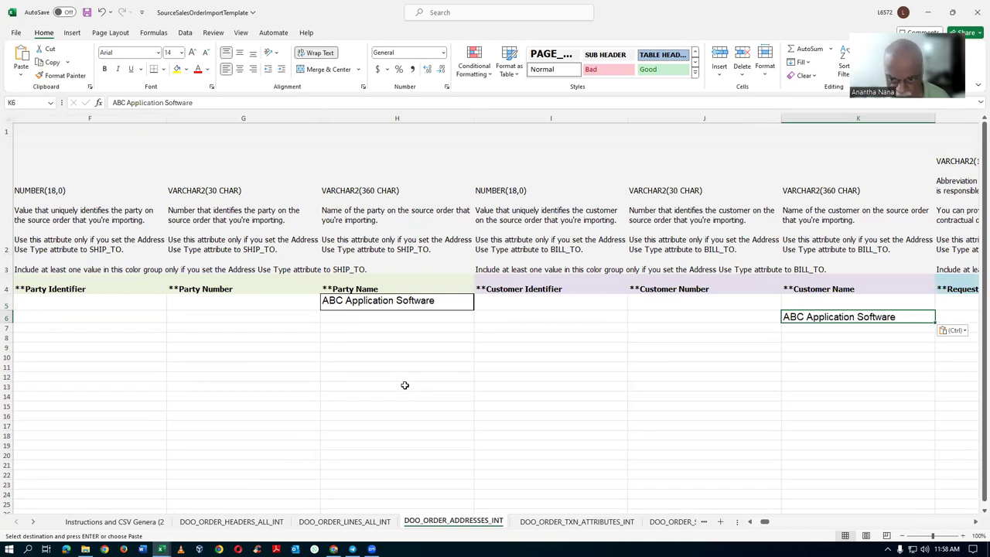
pyautogui.press('Right')
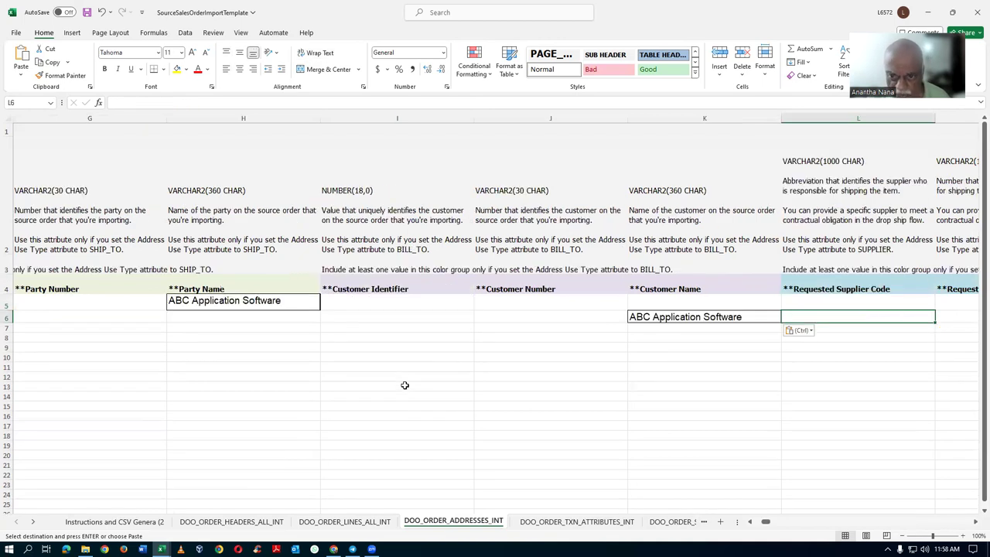
pyautogui.click(416, 322)
pyautogui.hotkey('ctrl', 's')
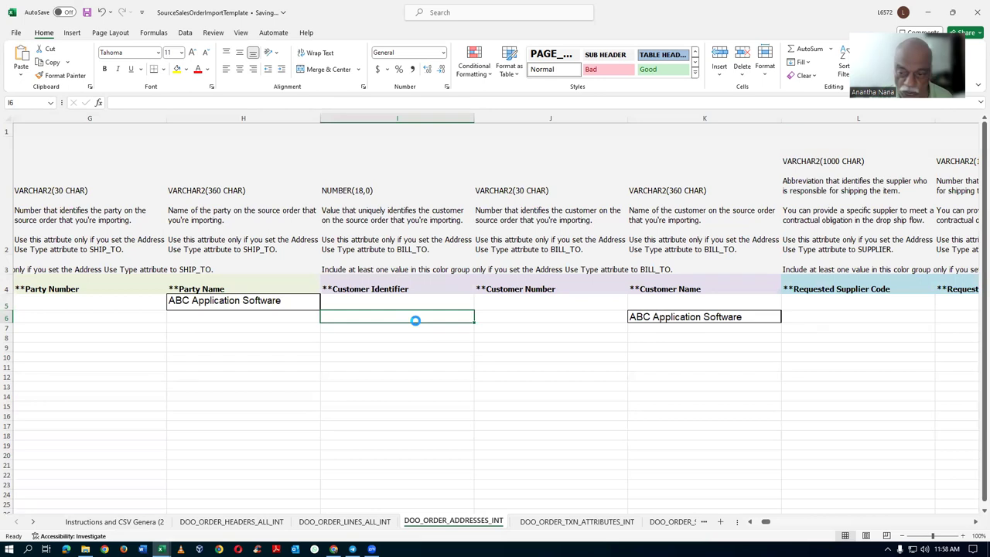
# - Copy the PARTY_SITE_ID for SHIP_TO from the import details workbook into the SHIP_TO row's Party Site Identifier cell
pyautogui.press('Up')
pyautogui.press('Right')
pyautogui.press('Right')
pyautogui.press('Right')
pyautogui.press('Right')
pyautogui.press('Right')
pyautogui.press('Right')
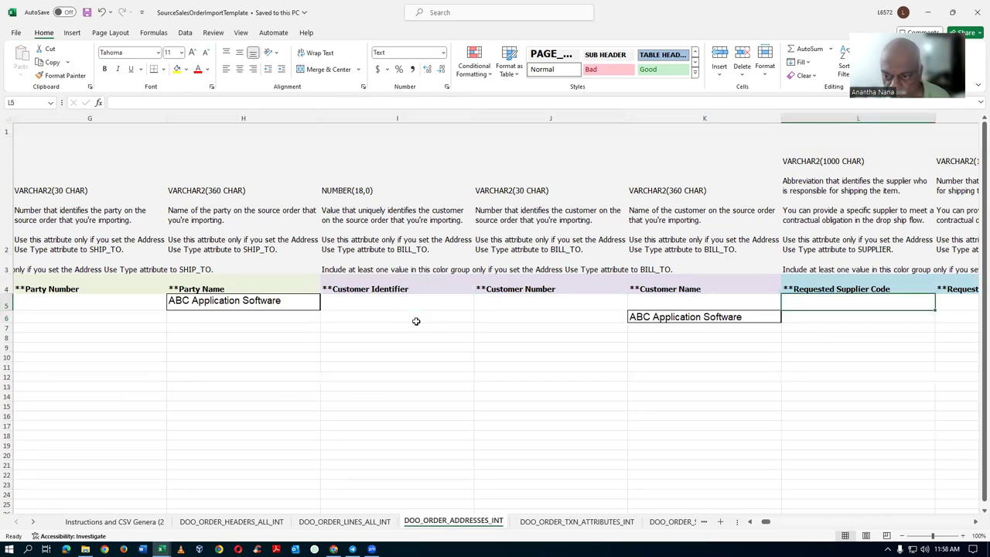
pyautogui.press('Right')
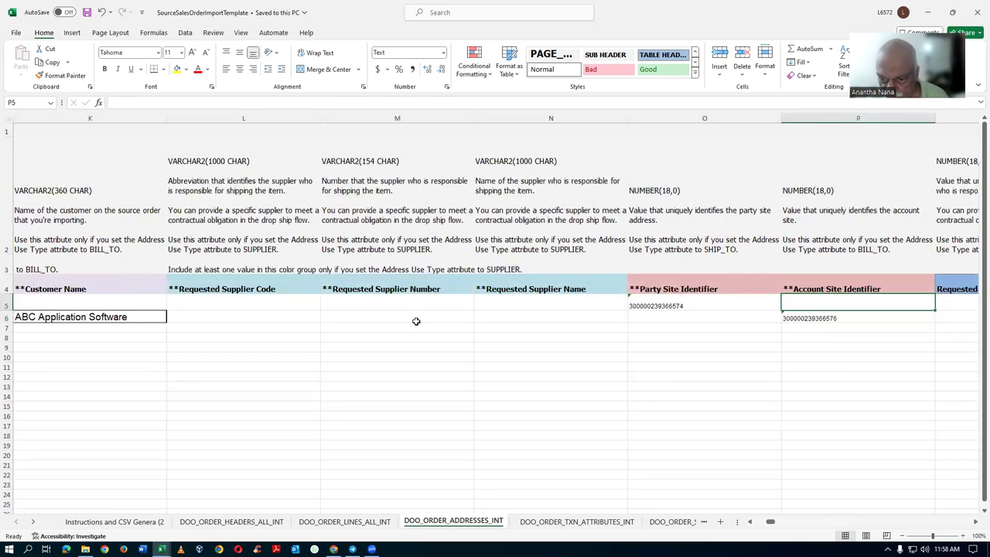
pyautogui.press('Left')
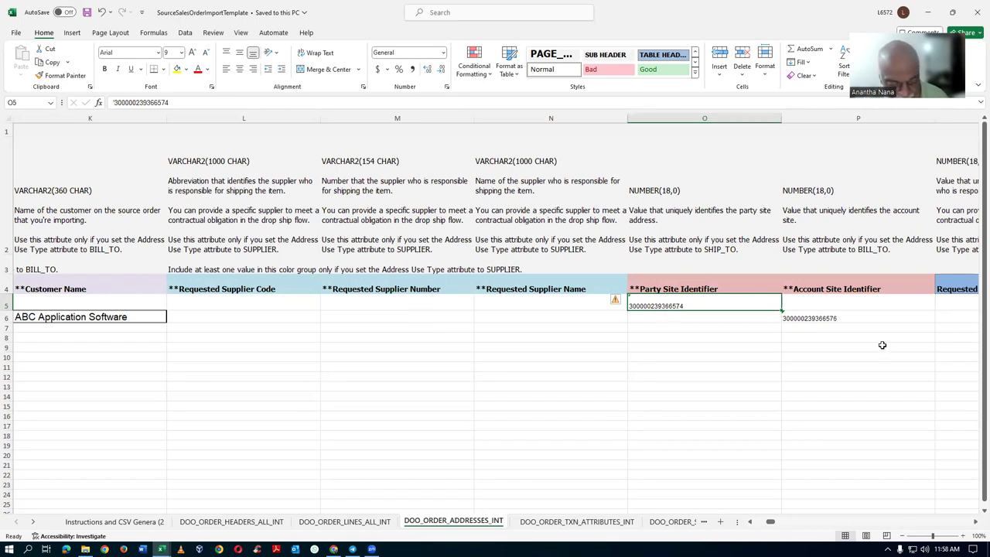
pyautogui.hotkey('alt', 'Tab')
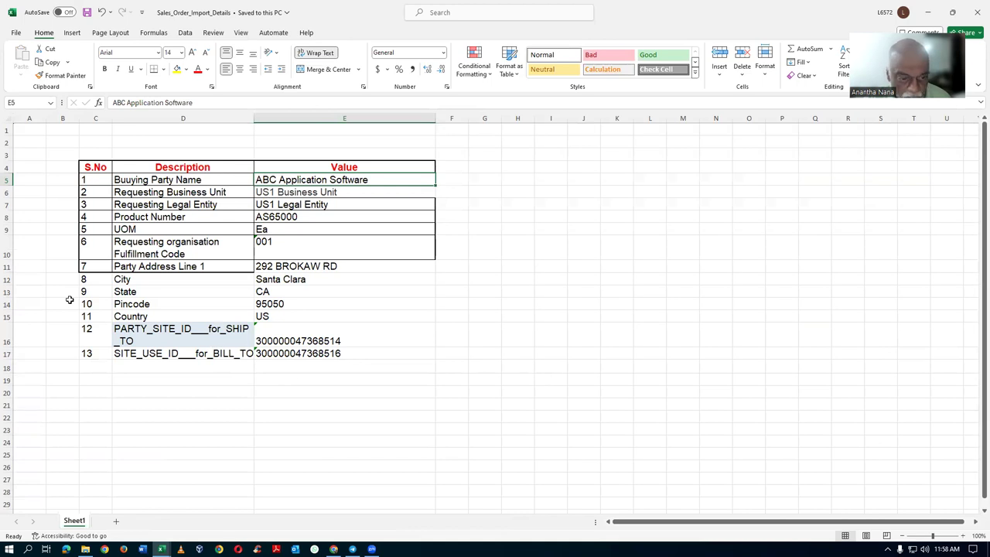
pyautogui.click(353, 339)
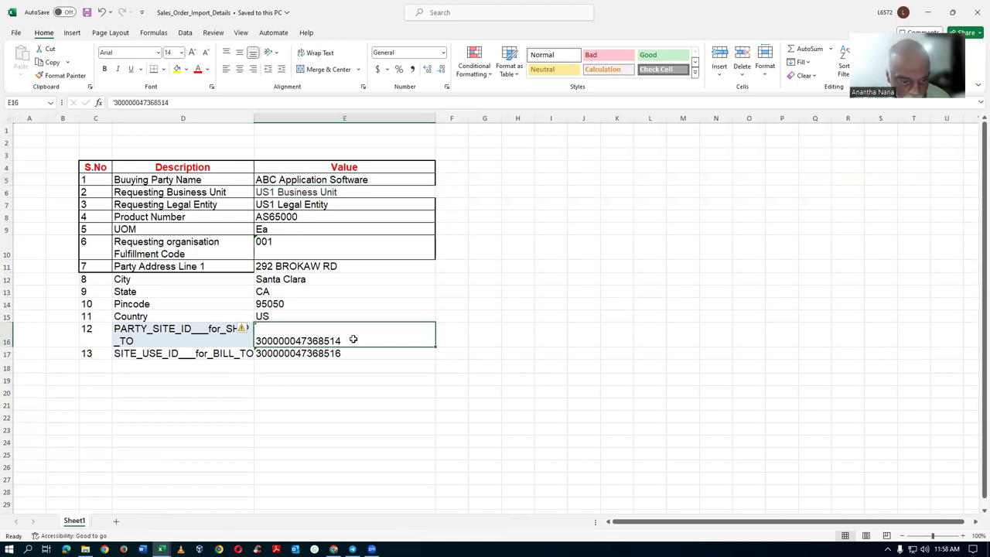
pyautogui.hotkey('ctrl', 'c')
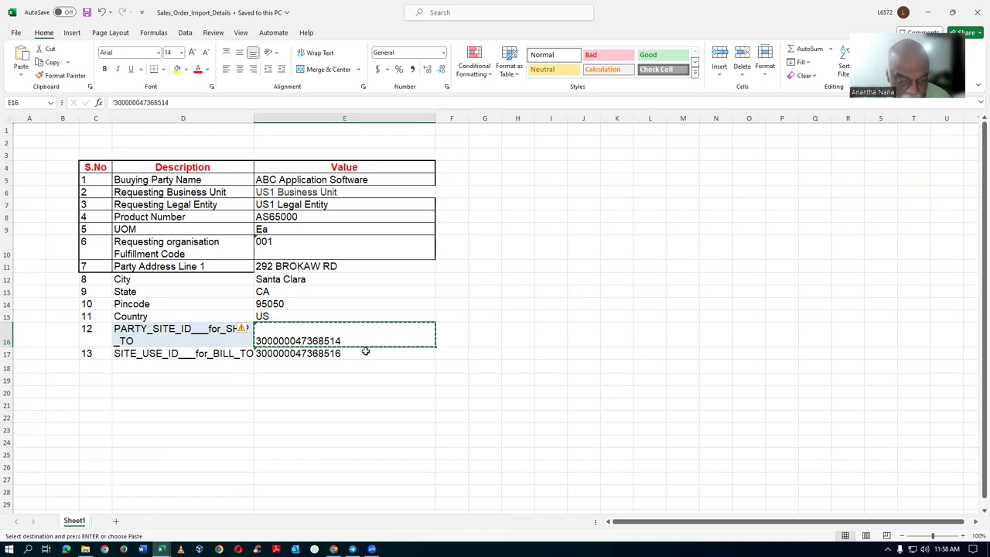
pyautogui.hotkey('alt', 'Tab')
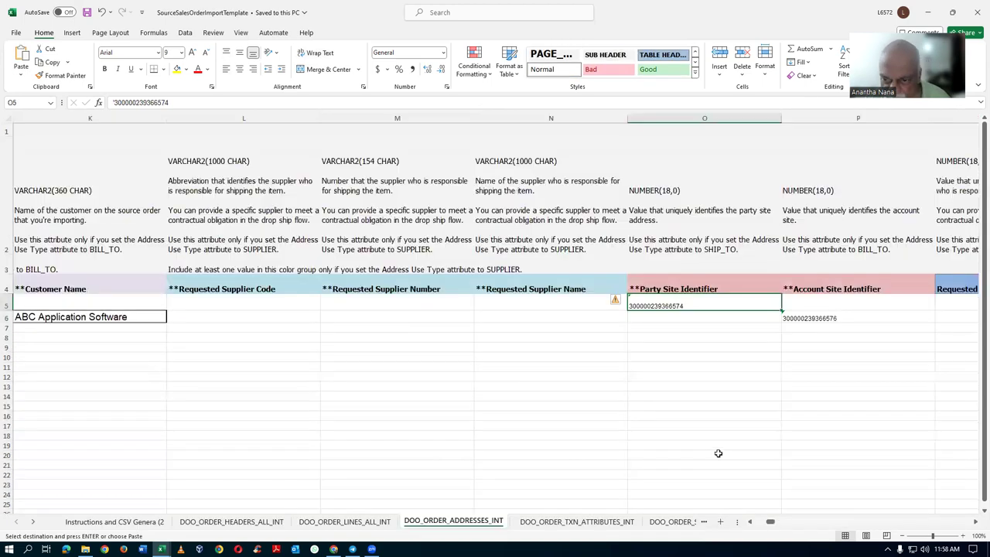
pyautogui.hotkey('ctrl', 'v')
pyautogui.click(681, 336)
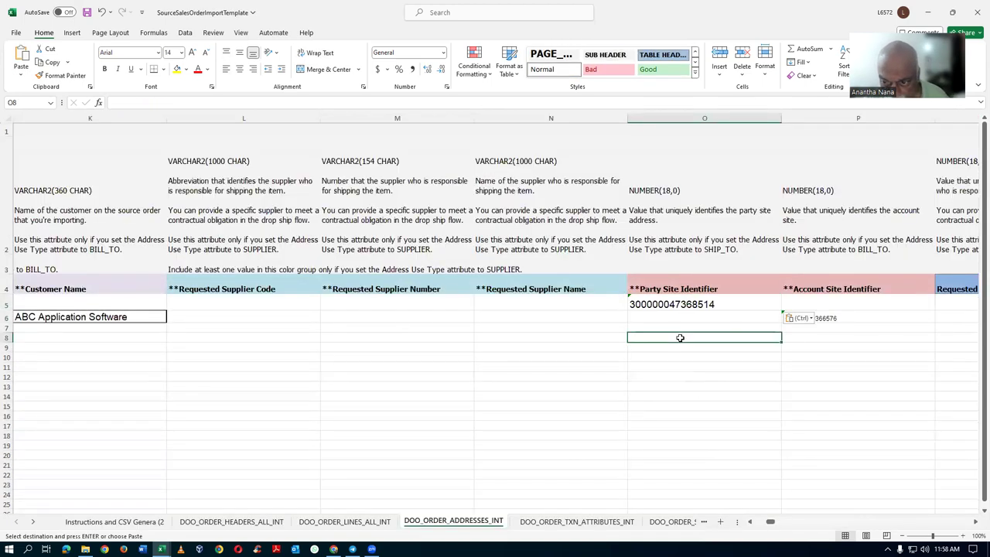
# - Copy the SITE_USE_ID for BILL_TO from the import details workbook into the BILL_TO row's Account Site Identifier cell and save the template
pyautogui.click(844, 321)
pyautogui.hotkey('alt', 'Tab')
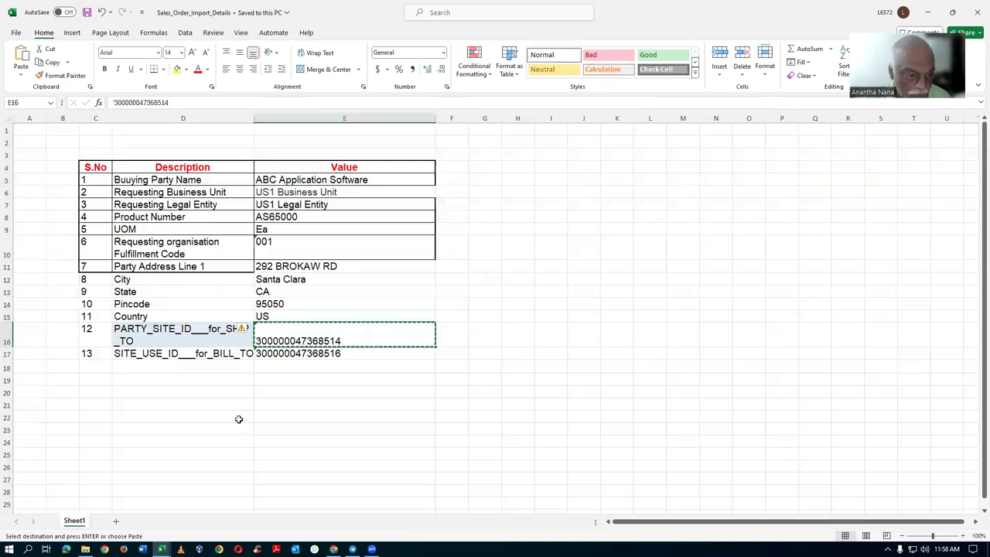
pyautogui.click(307, 354)
pyautogui.hotkey('ctrl', 'c')
pyautogui.hotkey('alt', 'Tab')
pyautogui.hotkey('ctrl', 'v')
pyautogui.click(687, 454)
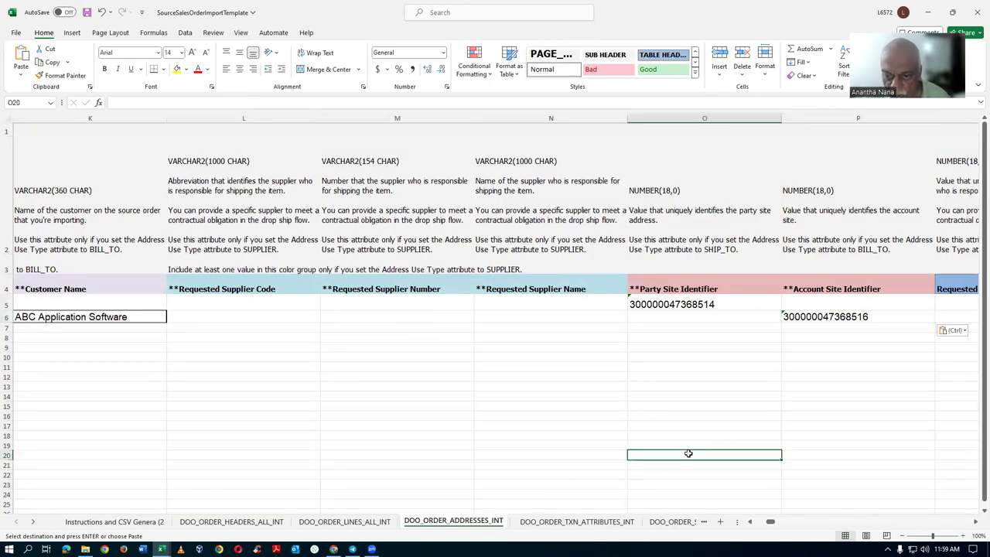
pyautogui.hotkey('ctrl', 's')
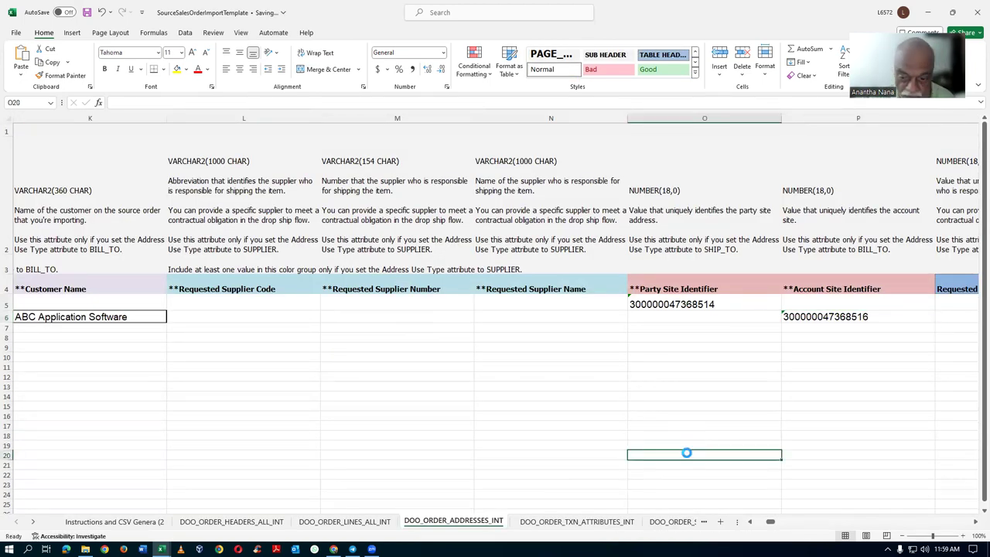
# - Review the remaining address columns up to Party Contact Email, return to the first column and save the workbook
pyautogui.click(723, 388)
pyautogui.press('Right')
pyautogui.press('Right')
pyautogui.press('Right')
pyautogui.press('Right')
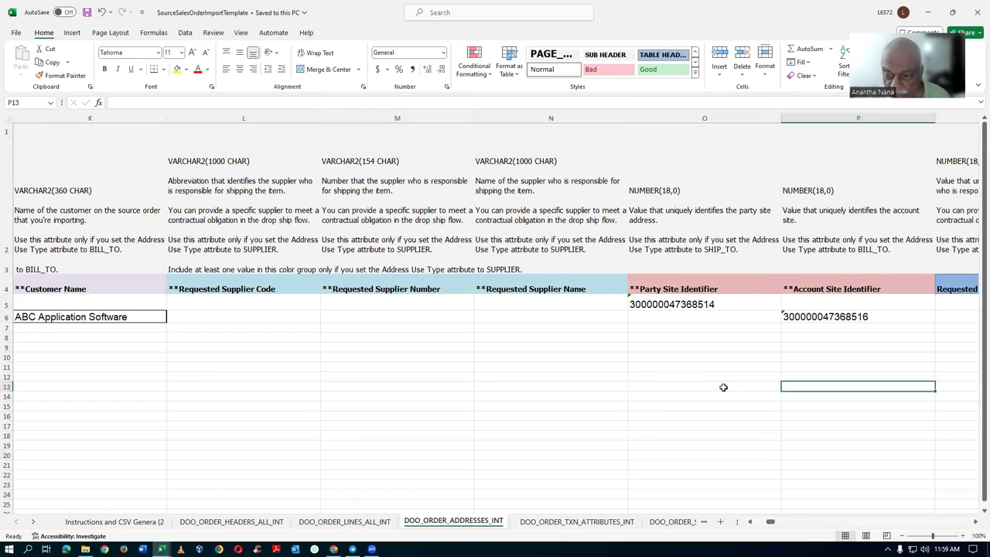
pyautogui.press('Right')
pyautogui.press('Right')
pyautogui.press('Right')
pyautogui.press('Right')
pyautogui.press('Right')
pyautogui.press('Right')
pyautogui.press('Right')
pyautogui.press('Right')
pyautogui.press('Right')
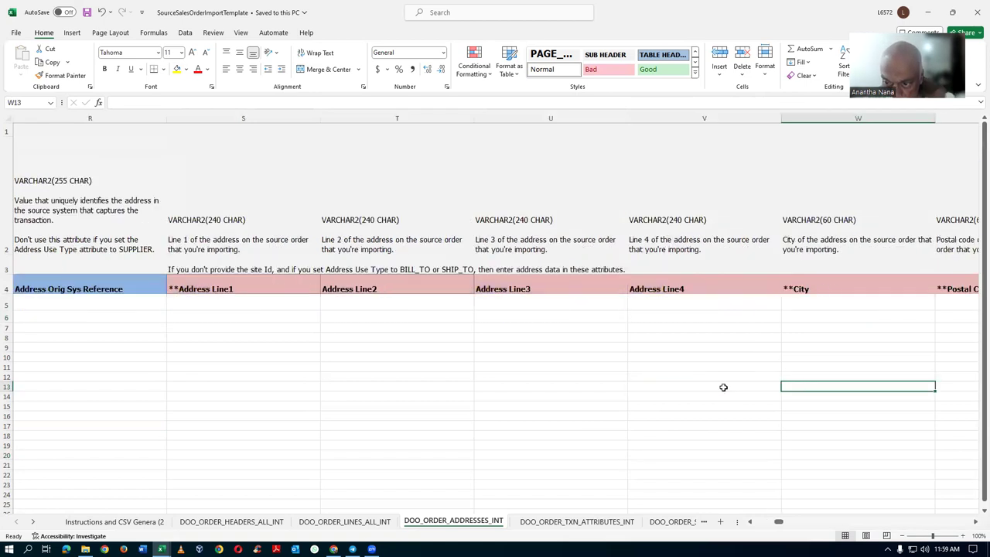
pyautogui.press('Right')
pyautogui.press('Right')
pyautogui.press('Right')
pyautogui.press('Right')
pyautogui.press('Right')
pyautogui.press('Right')
pyautogui.press('Right')
pyautogui.press('Right')
pyautogui.press('Right')
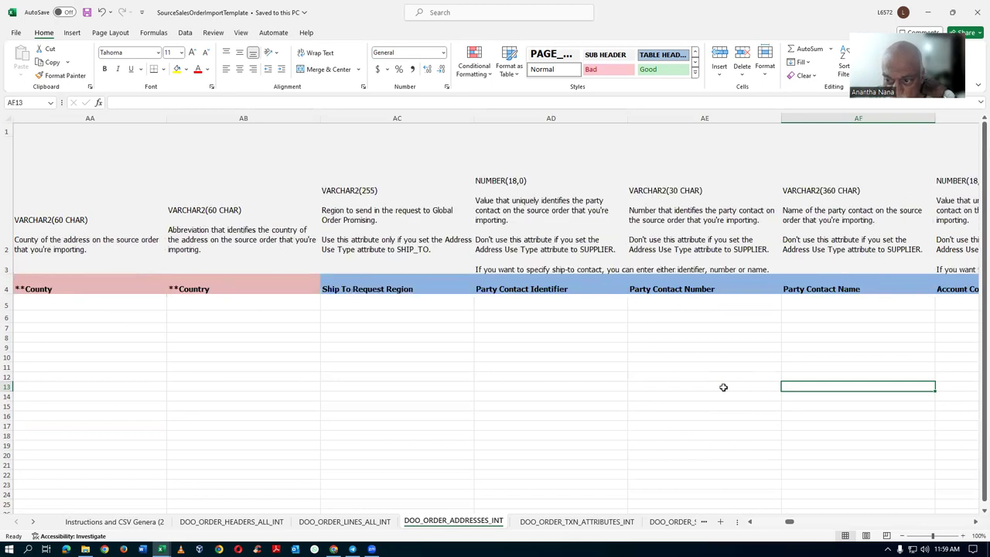
pyautogui.press('Right')
pyautogui.press('Right')
pyautogui.press('Right')
pyautogui.press('Right')
pyautogui.press('Right')
pyautogui.press('Right')
pyautogui.press('Right')
pyautogui.press('Right')
pyautogui.press('Right')
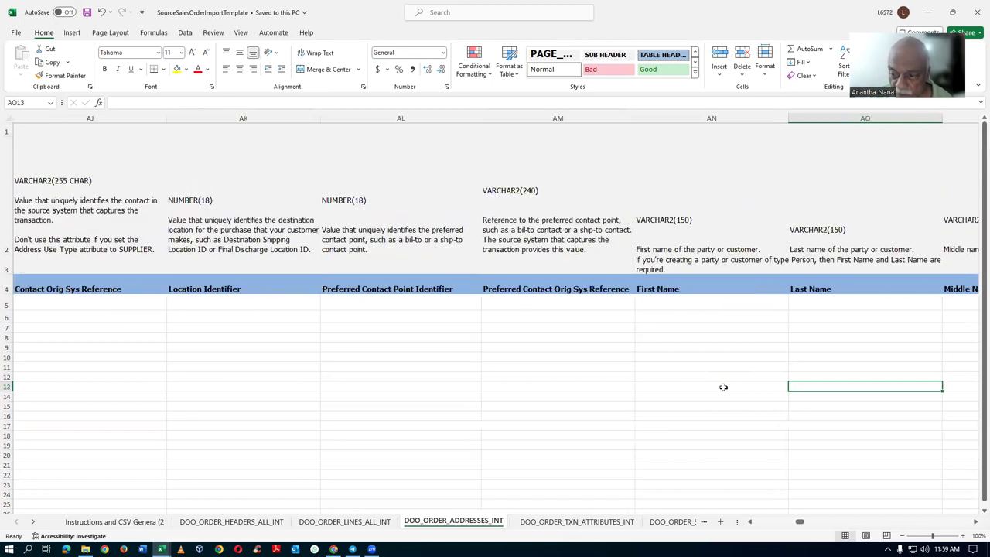
pyautogui.press('Right')
pyautogui.press('Right')
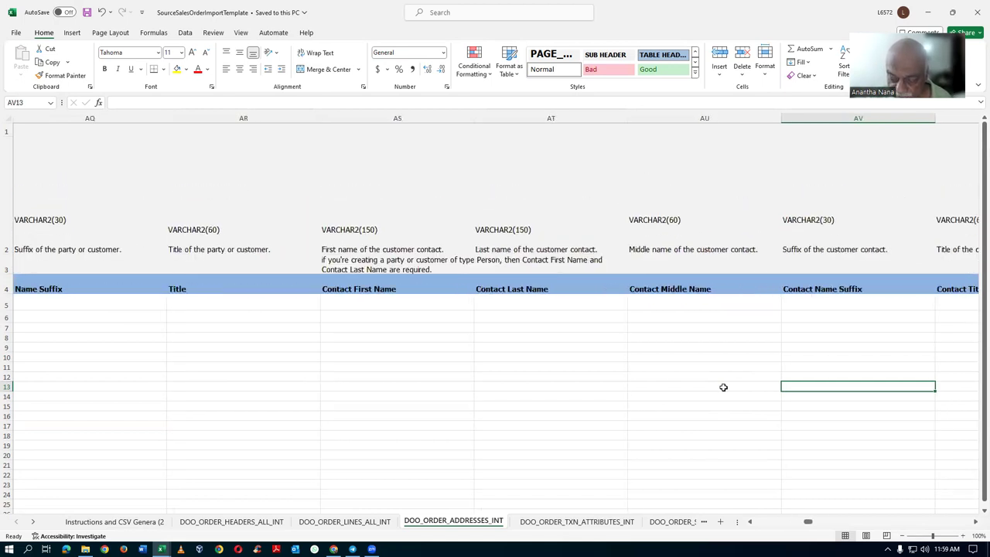
pyautogui.press('Right')
pyautogui.press('Right')
pyautogui.press('Right')
pyautogui.press('Right')
pyautogui.press('Right')
pyautogui.press('Right')
pyautogui.press('Right')
pyautogui.press('Right')
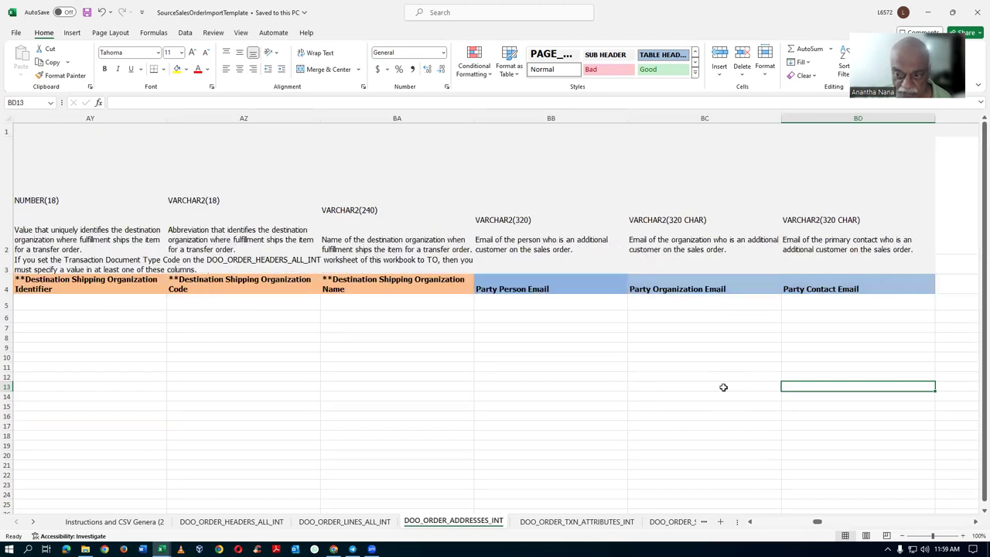
pyautogui.press('Right')
pyautogui.press('Right')
pyautogui.press('Home')
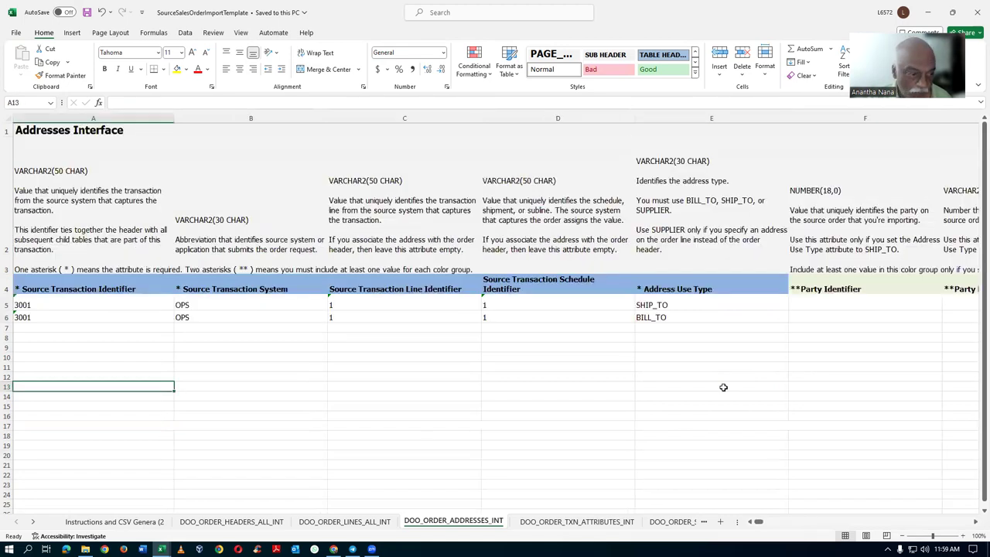
pyautogui.hotkey('ctrl', 's')
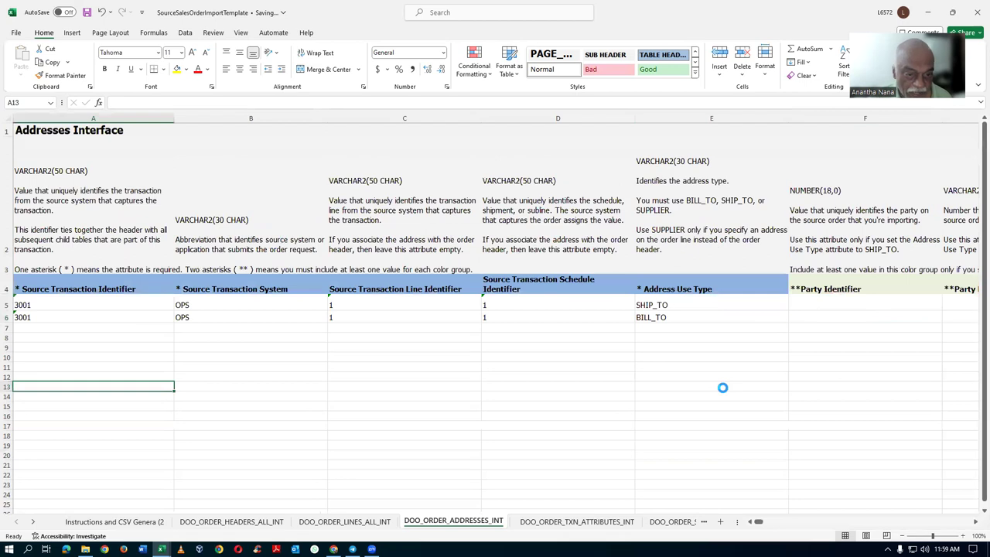
# - Run Generate CSV File from the instructions sheet and choose the Sales_Order_Import folder under Fusion_OM_PDH_4th_May_24 on drive F: for the ZIP file
pyautogui.click(122, 521)
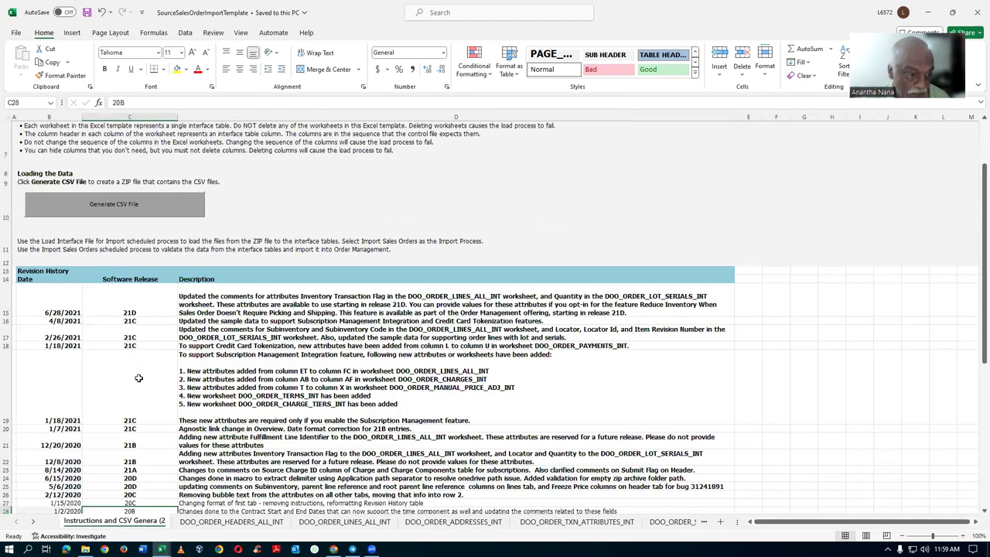
pyautogui.click(141, 212)
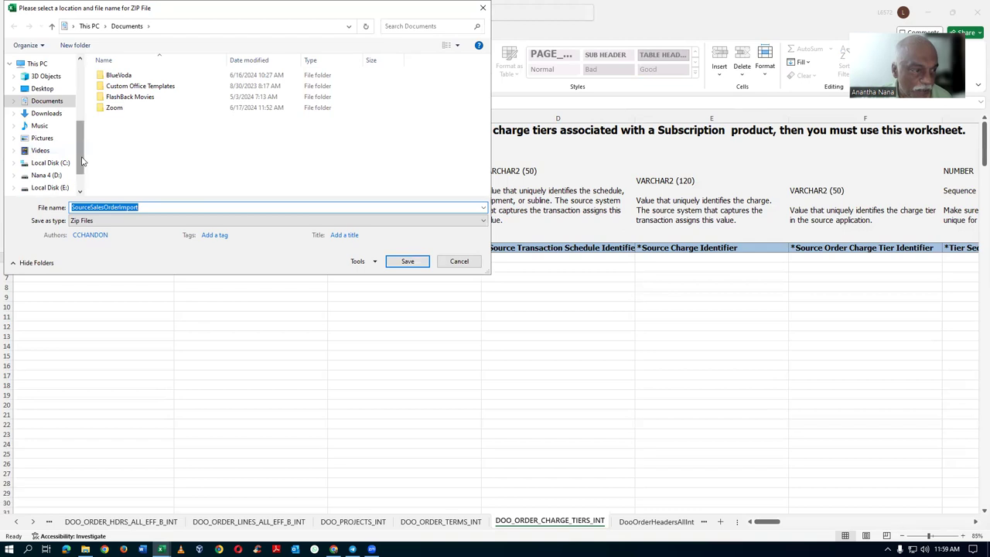
pyautogui.scroll(-2, 82, 161)
pyautogui.click(56, 170)
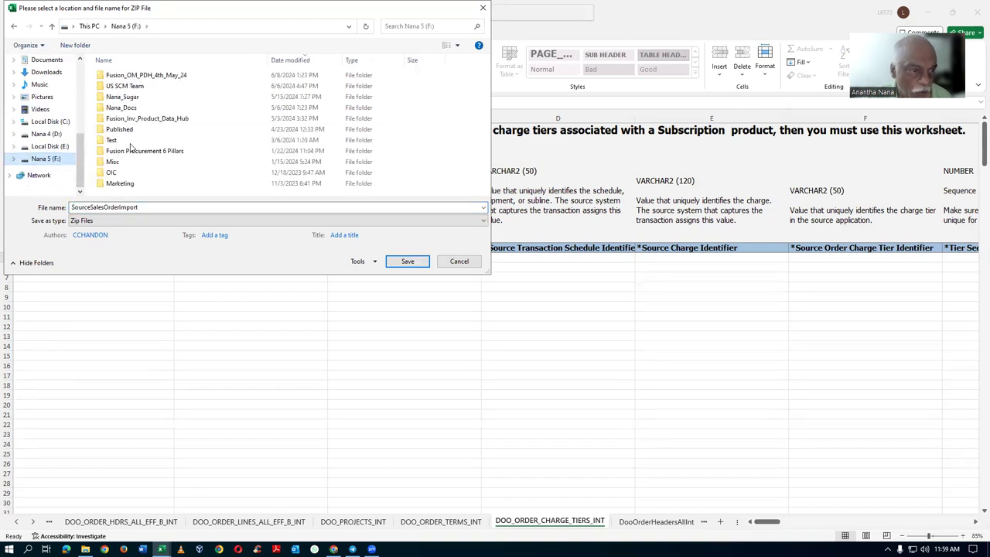
pyautogui.doubleClick(177, 78)
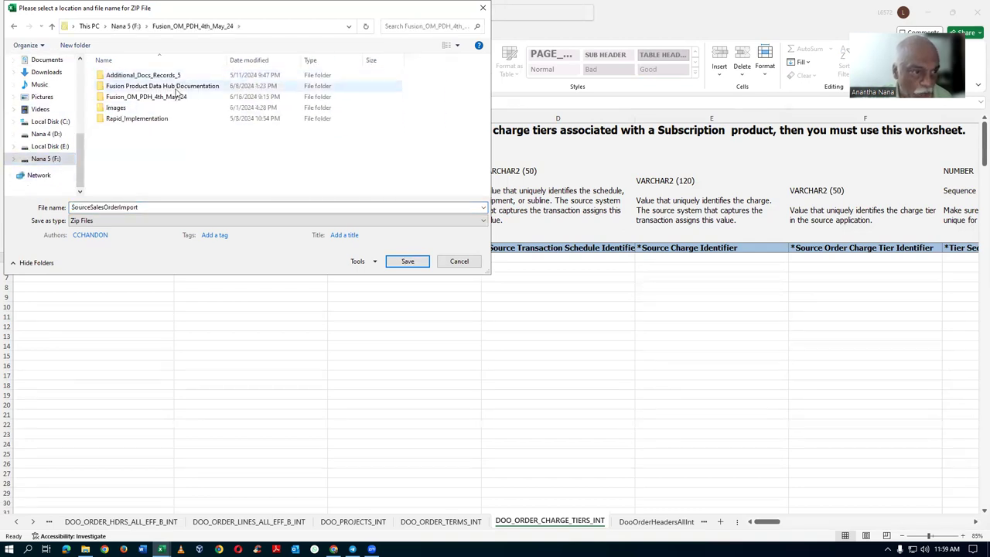
pyautogui.doubleClick(174, 98)
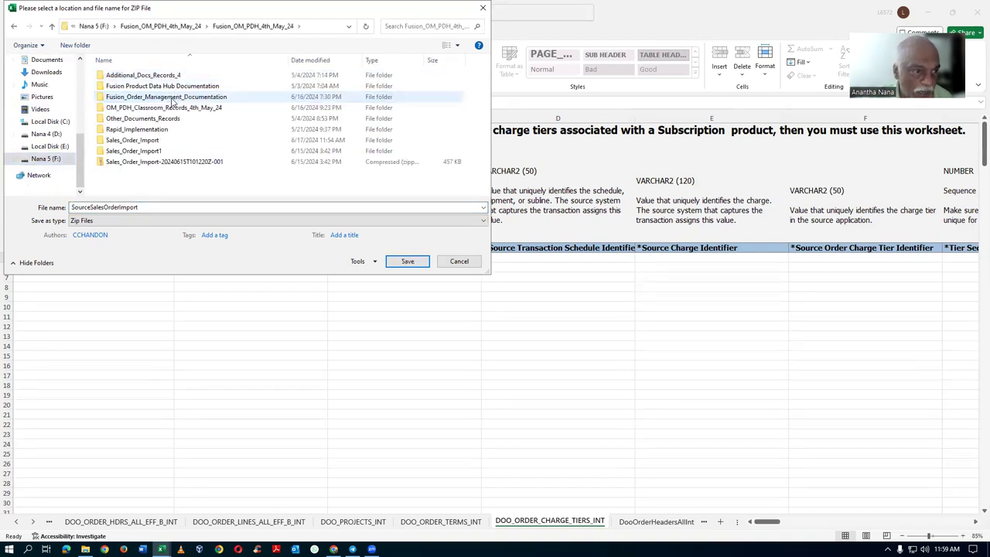
pyautogui.doubleClick(139, 141)
# - Save the generated ZIP file as Import_3001 and close the template workbook without saving its changes
pyautogui.doubleClick(155, 207)
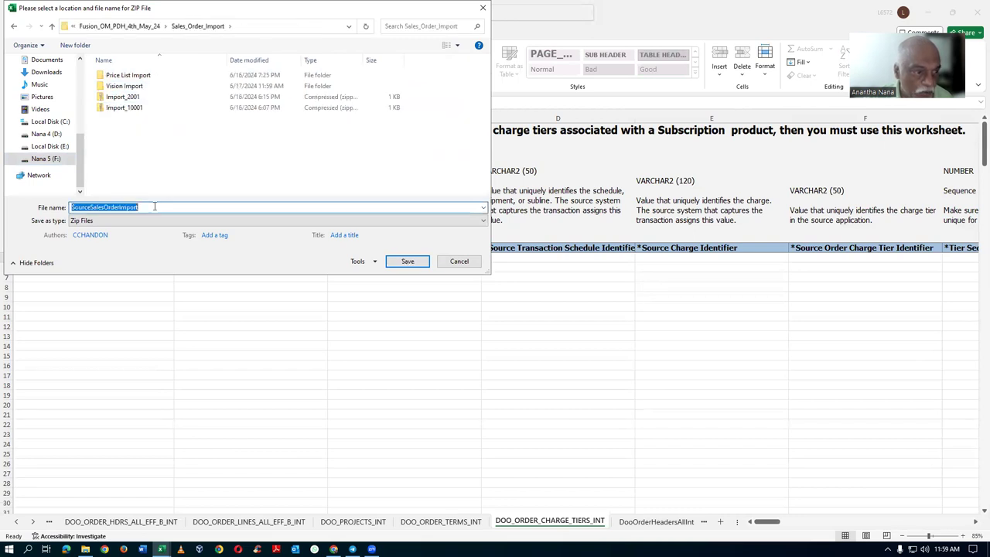
pyautogui.write('Im')
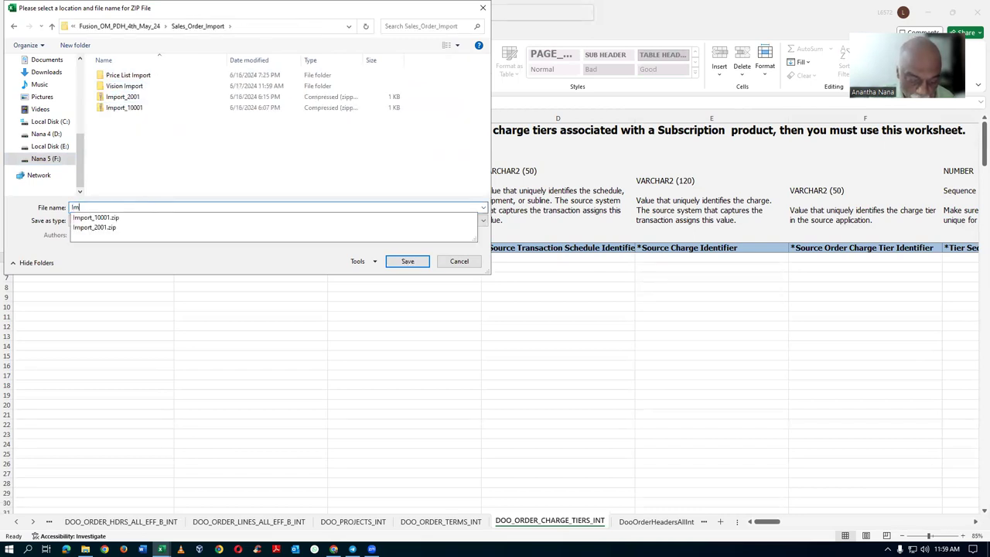
pyautogui.write('port_3001')
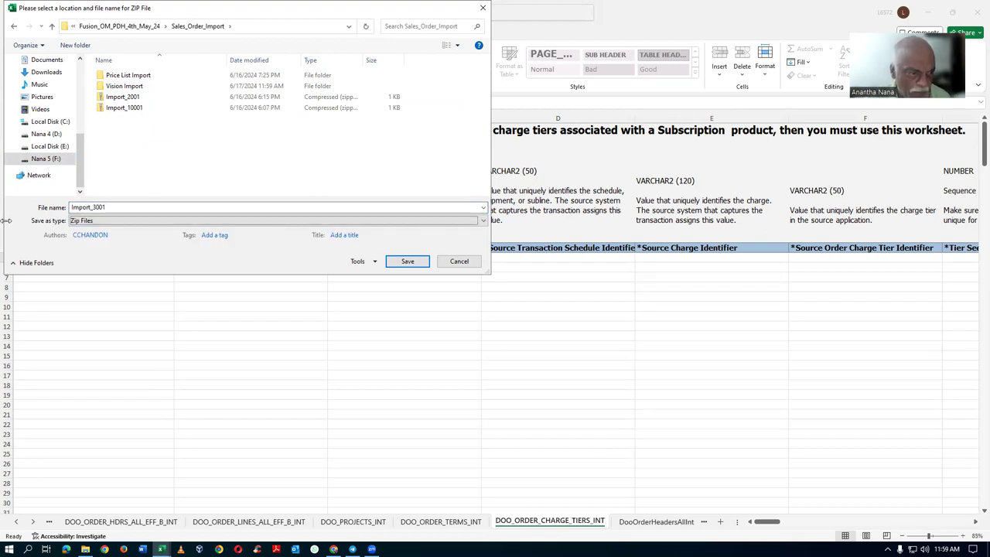
pyautogui.click(408, 261)
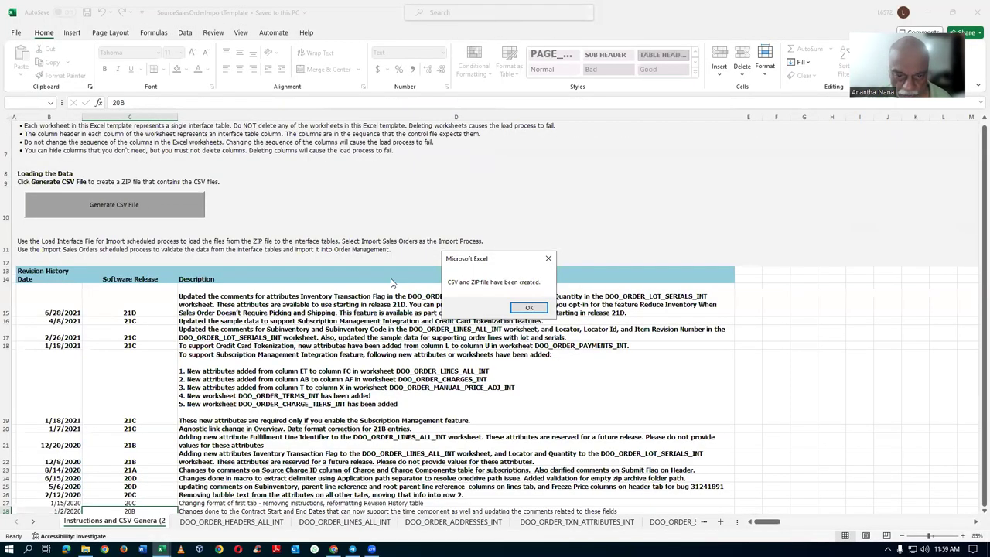
pyautogui.click(527, 309)
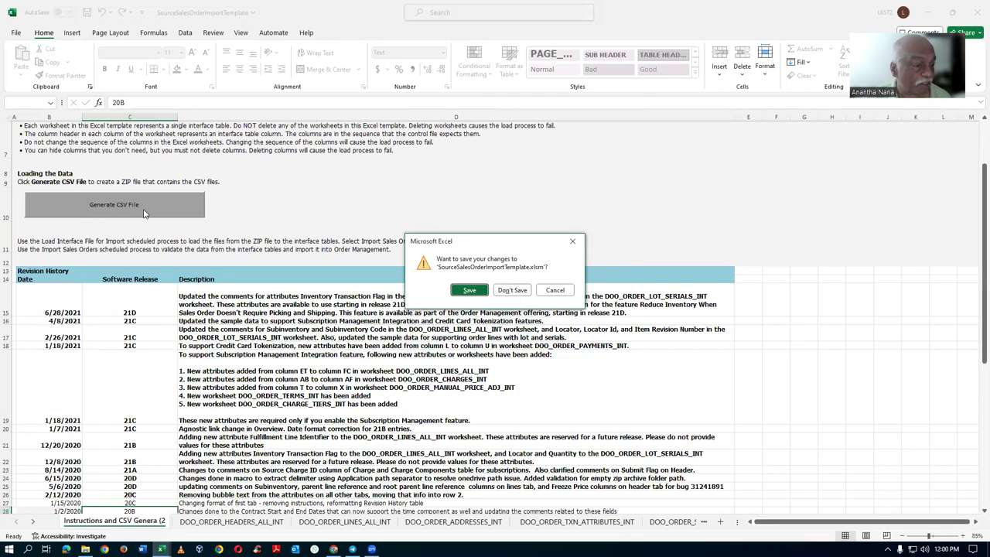
pyautogui.click(511, 291)
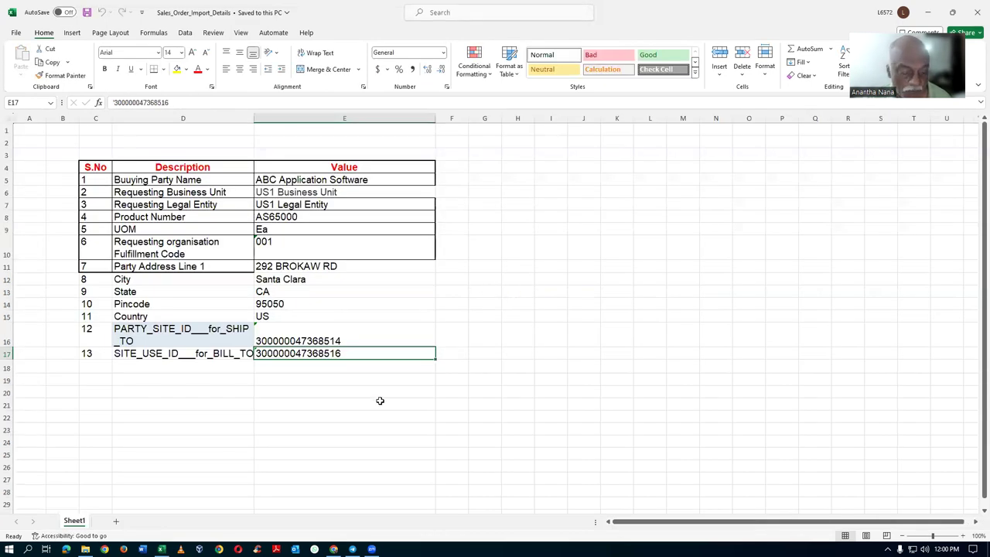
# - Switch to the Oracle Fusion Cloud Applications home page in Chrome
pyautogui.hotkey('alt', 'Tab')
pyautogui.hotkey('alt', 'Tab')
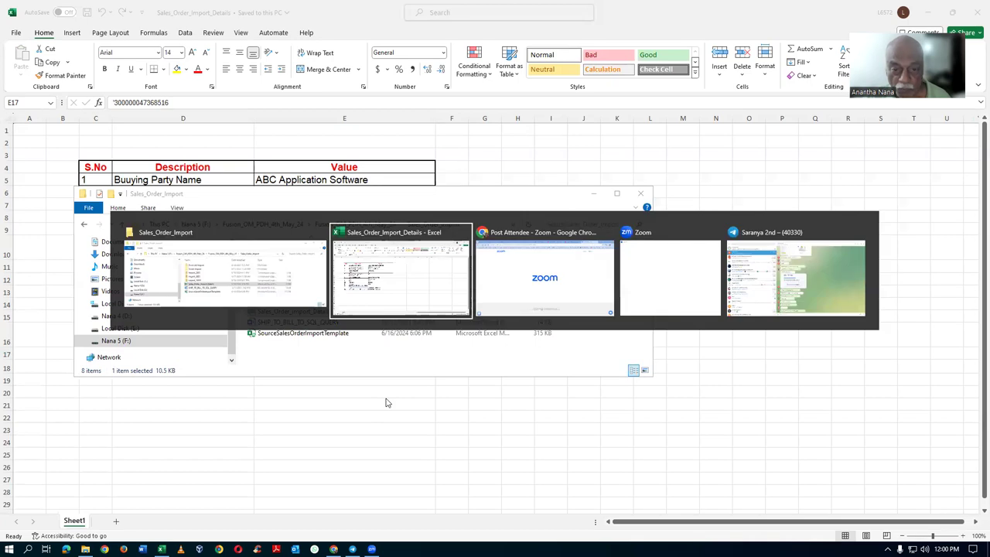
pyautogui.hotkey('alt', 'Tab')
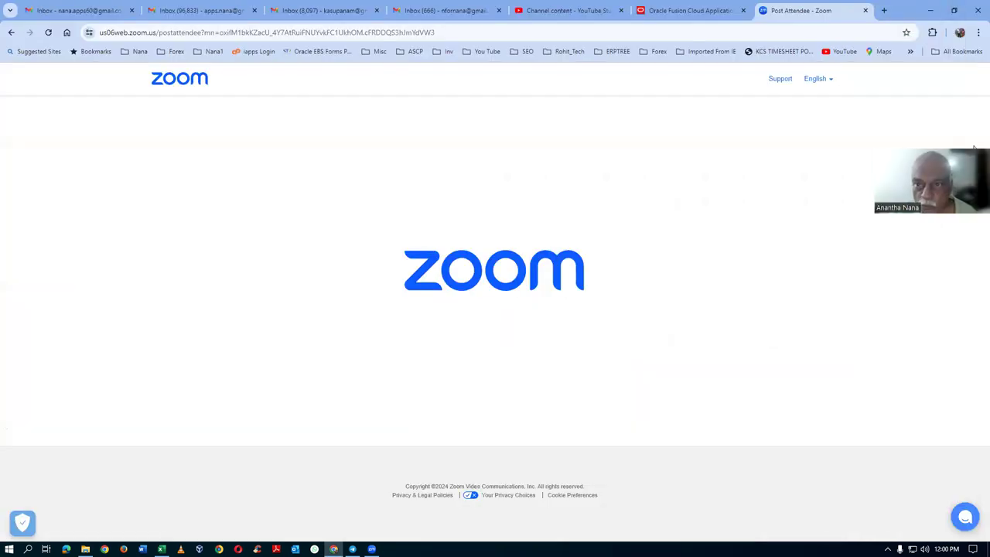
pyautogui.click(689, 10)
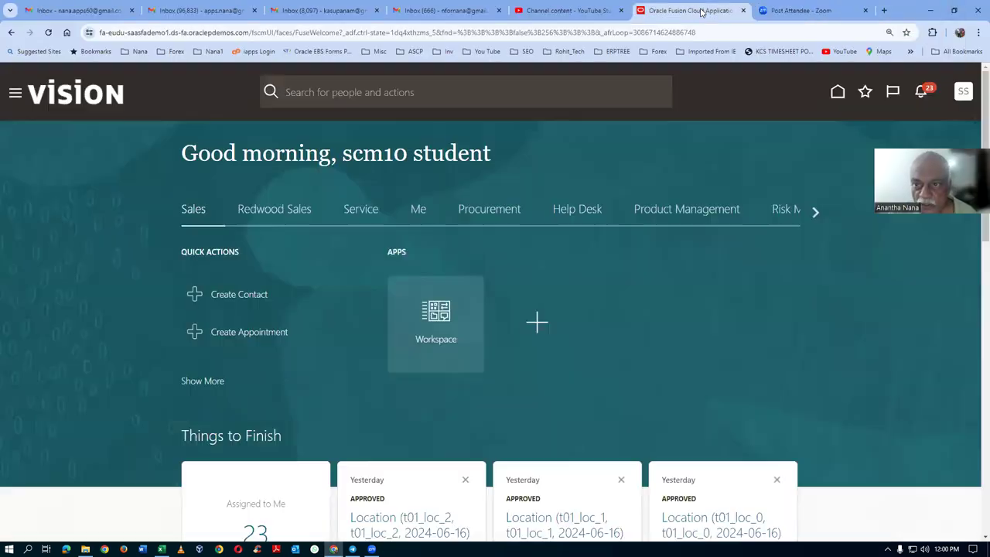
pyautogui.click(866, 93)
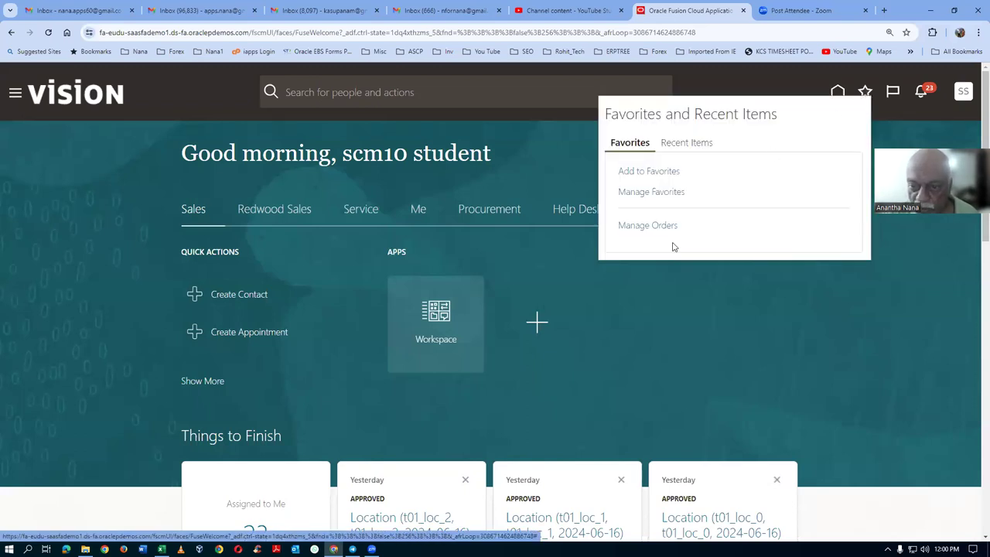
pyautogui.click(539, 189)
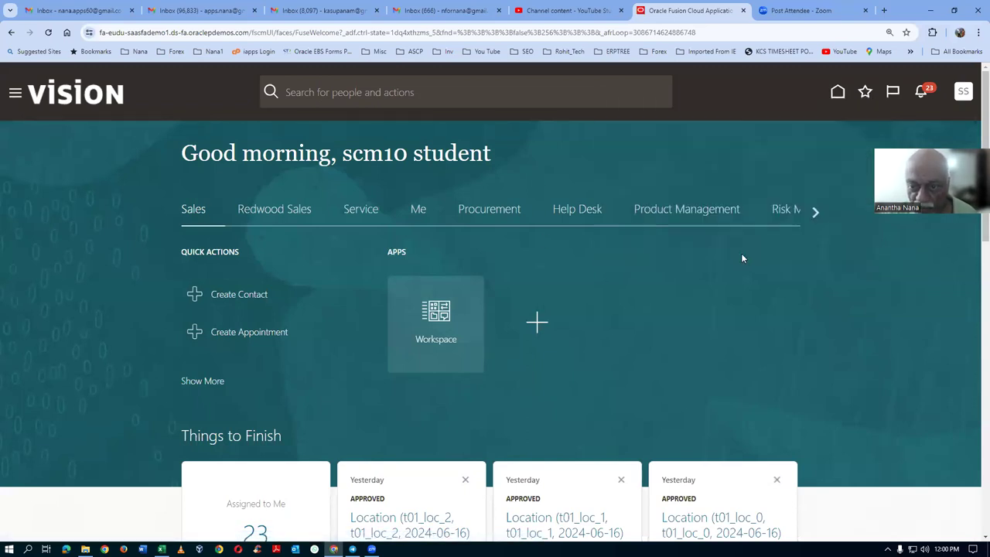
# - Open Scheduled Processes from the Tools group of the home page
pyautogui.click(813, 212)
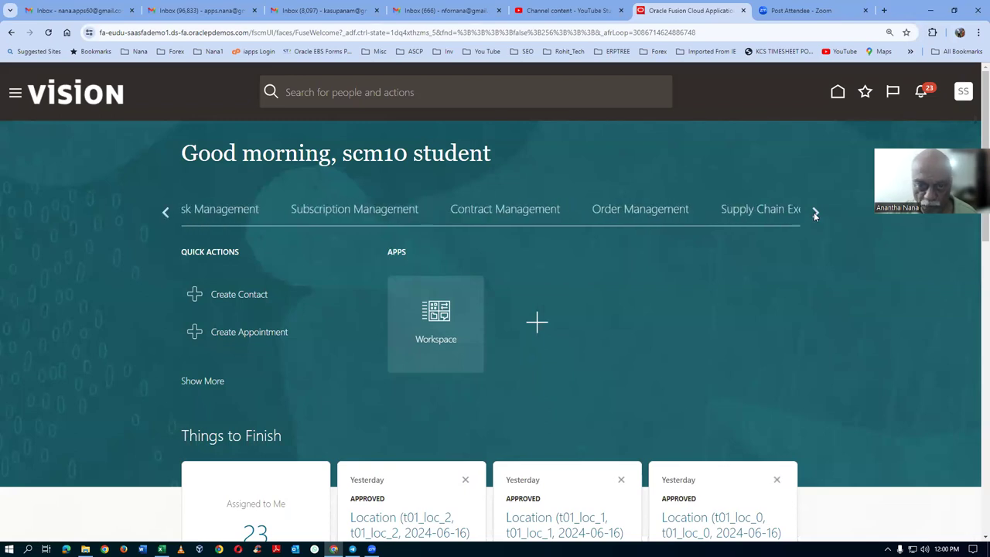
pyautogui.click(814, 212)
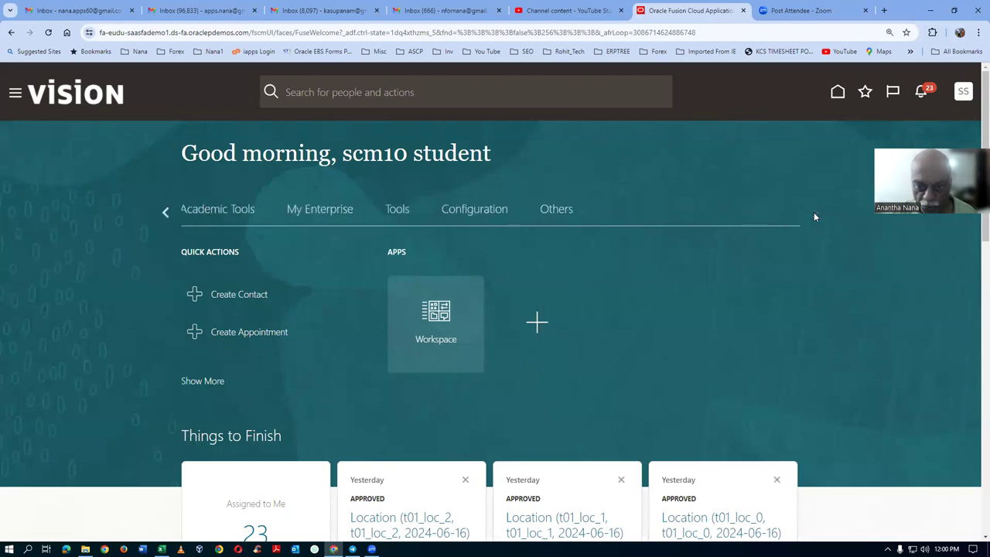
pyautogui.click(391, 216)
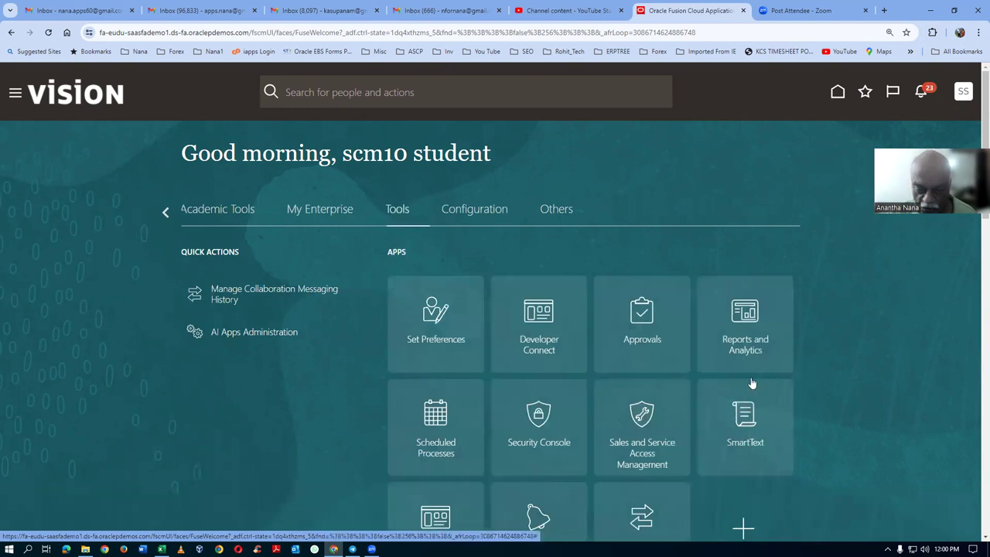
pyautogui.click(431, 456)
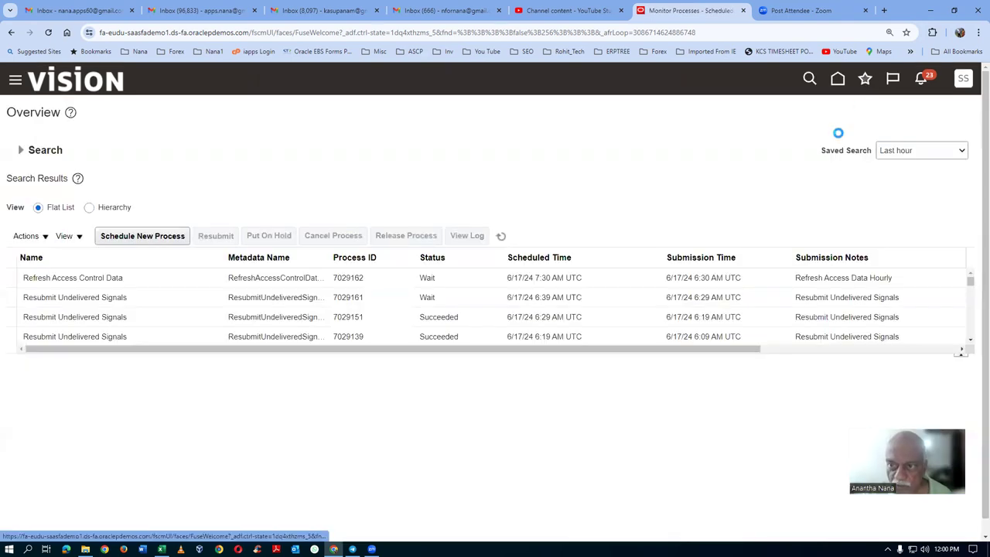
# - Add the scheduled processes page to the favorites as Monitor Processes
pyautogui.click(865, 78)
pyautogui.click(635, 158)
pyautogui.click(531, 241)
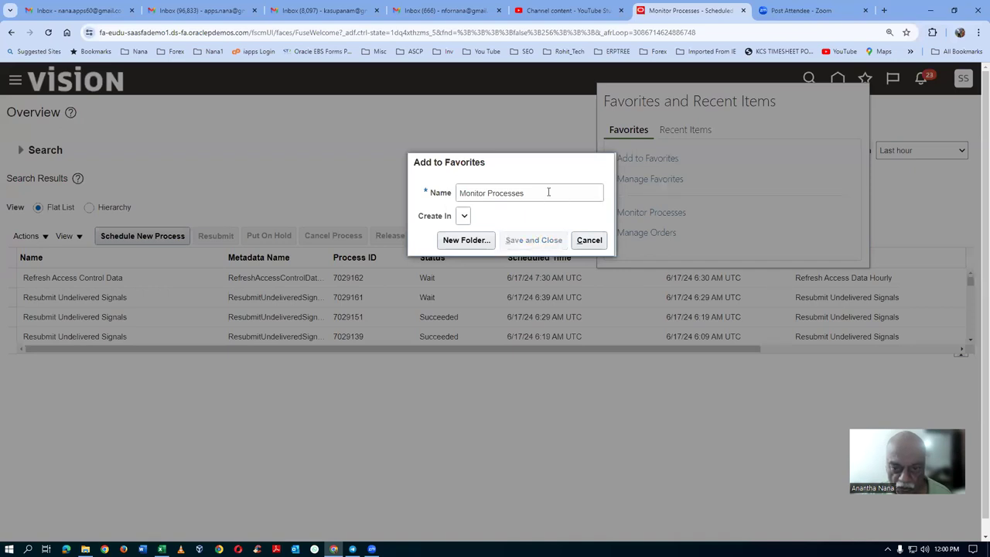
# - Schedule a new job using the Load Interface File for Import process and open its process details
pyautogui.click(130, 240)
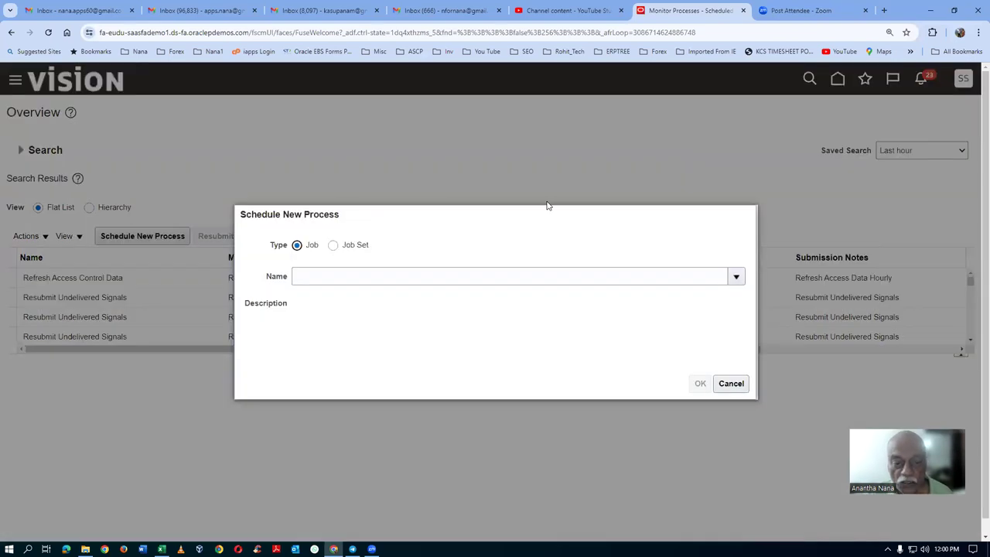
pyautogui.click(464, 272)
pyautogui.write('load int')
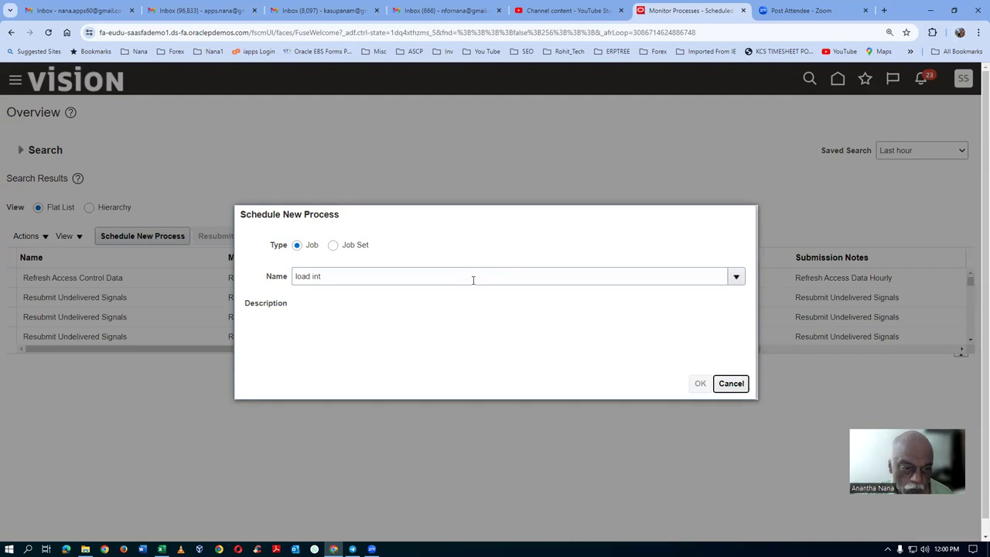
pyautogui.click(367, 300)
pyautogui.click(700, 384)
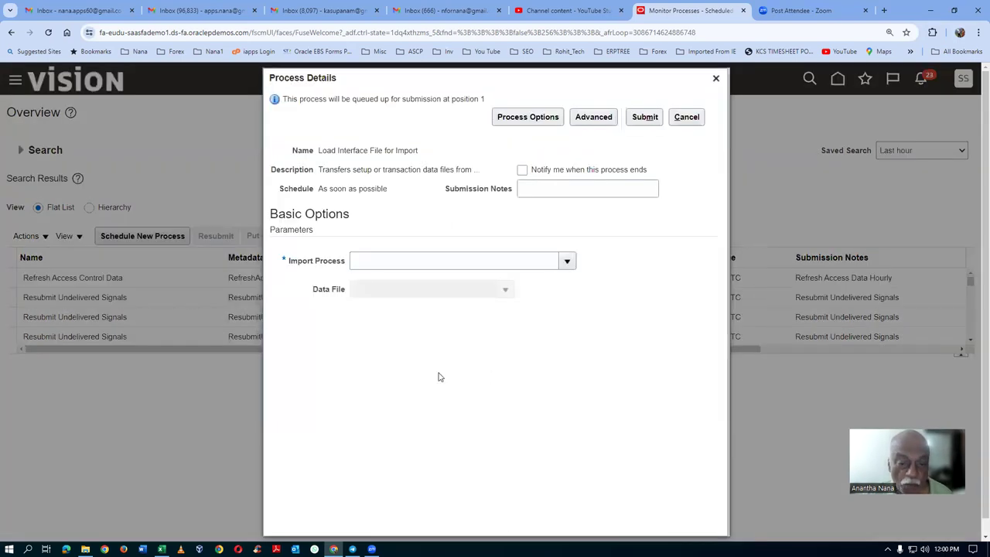
# - Search the import processes for Import Sales and select Import Sales Orders as the import process
pyautogui.click(367, 266)
pyautogui.click(567, 261)
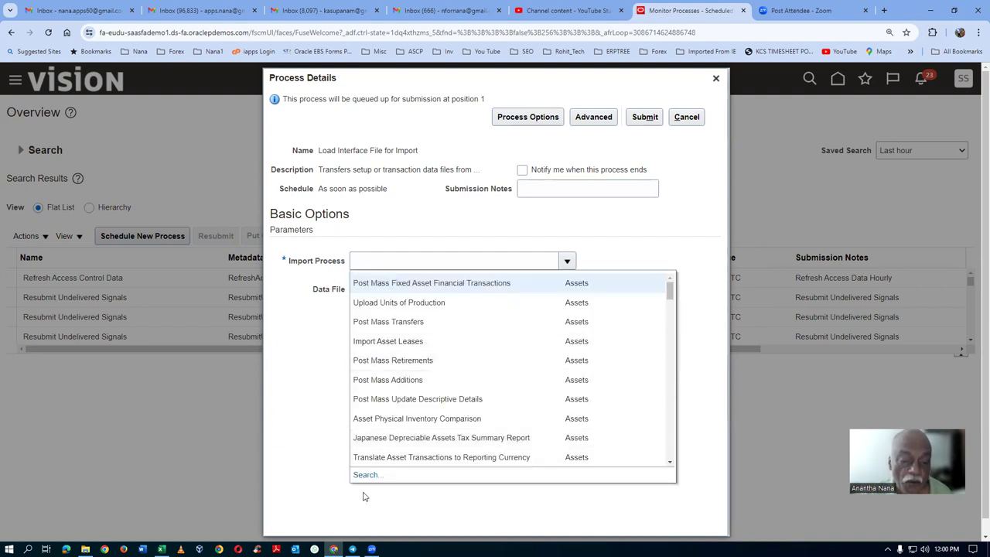
pyautogui.click(365, 475)
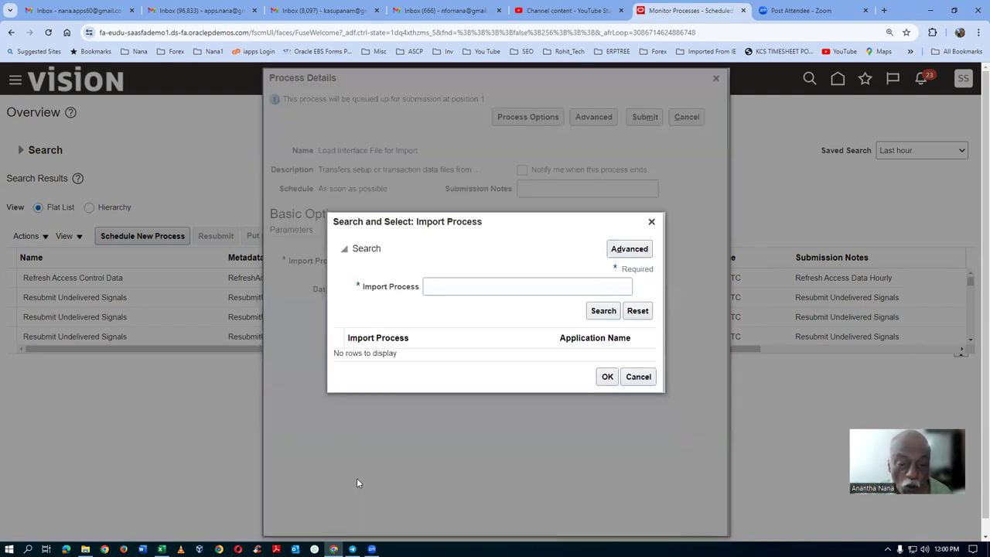
pyautogui.click(465, 286)
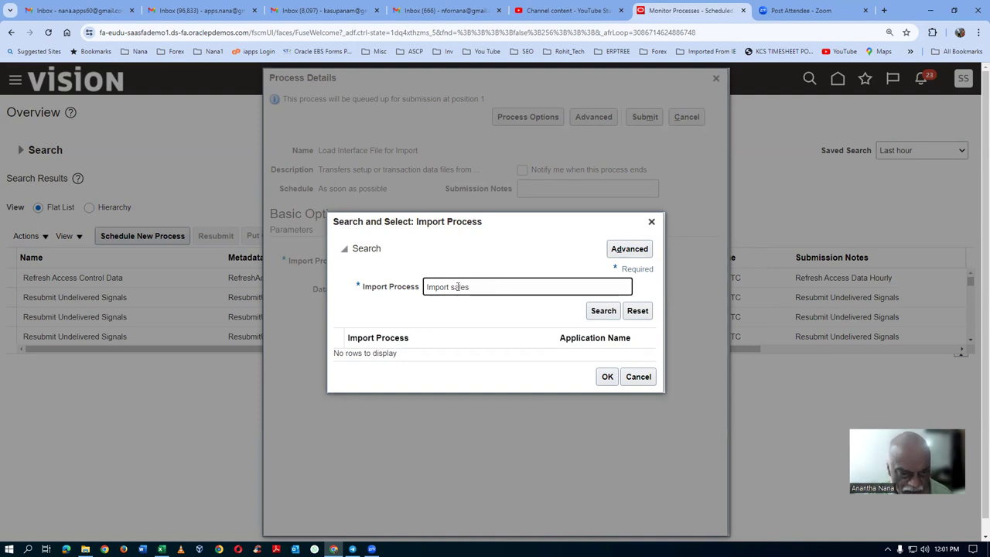
pyautogui.click(602, 311)
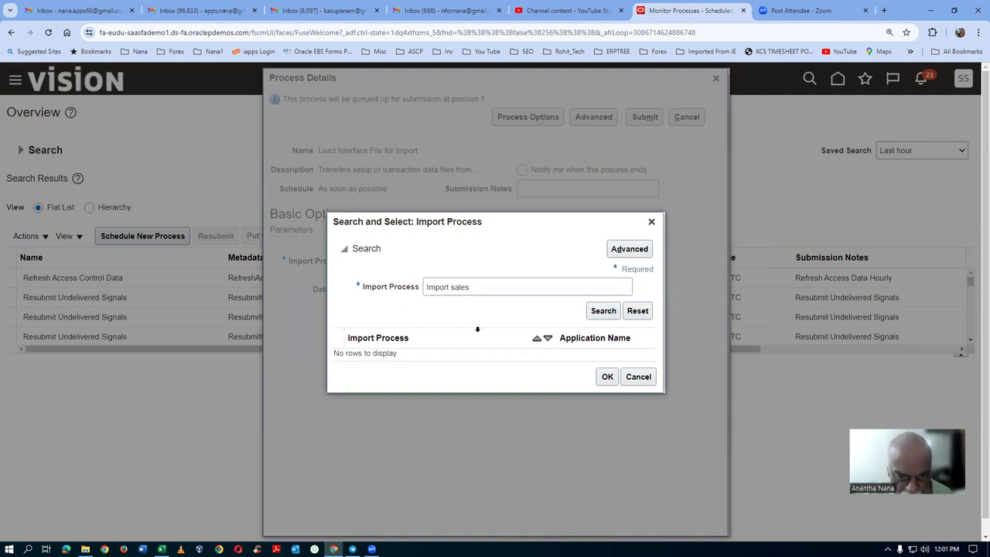
pyautogui.click(452, 287)
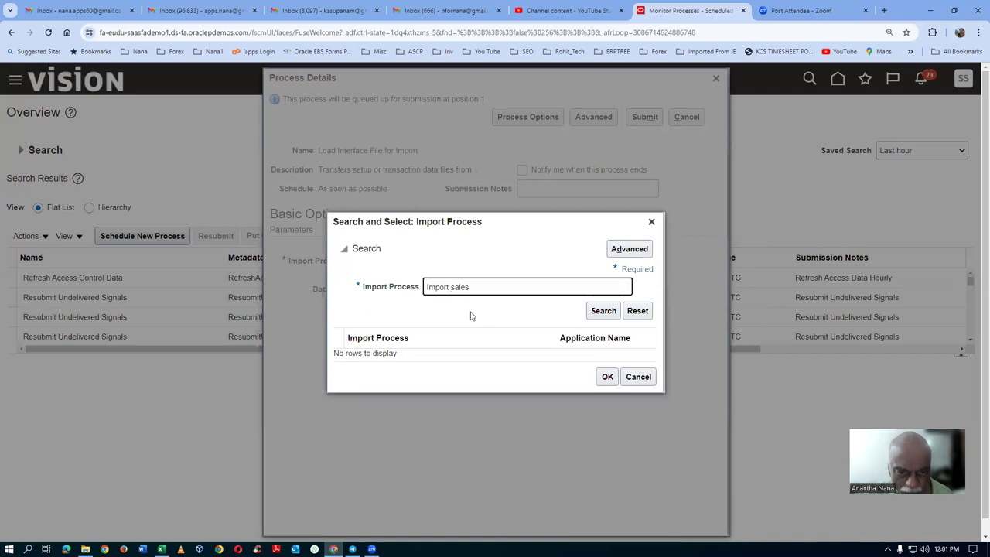
pyautogui.write('S')
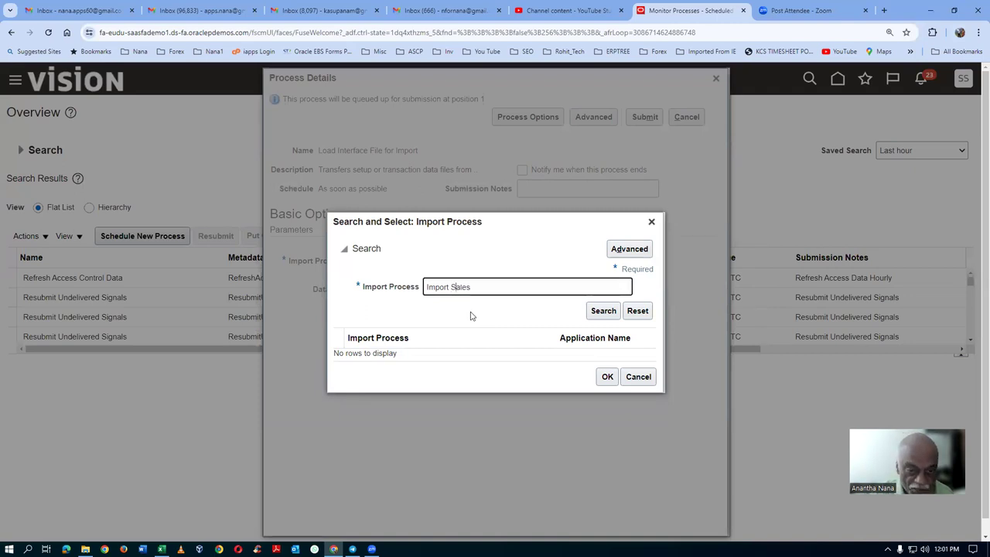
pyautogui.click(597, 311)
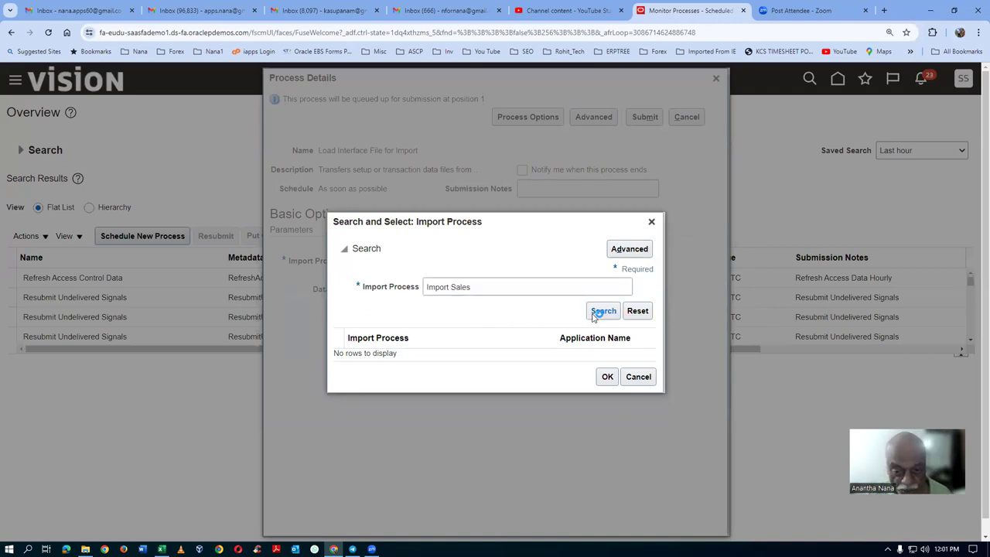
pyautogui.click(561, 343)
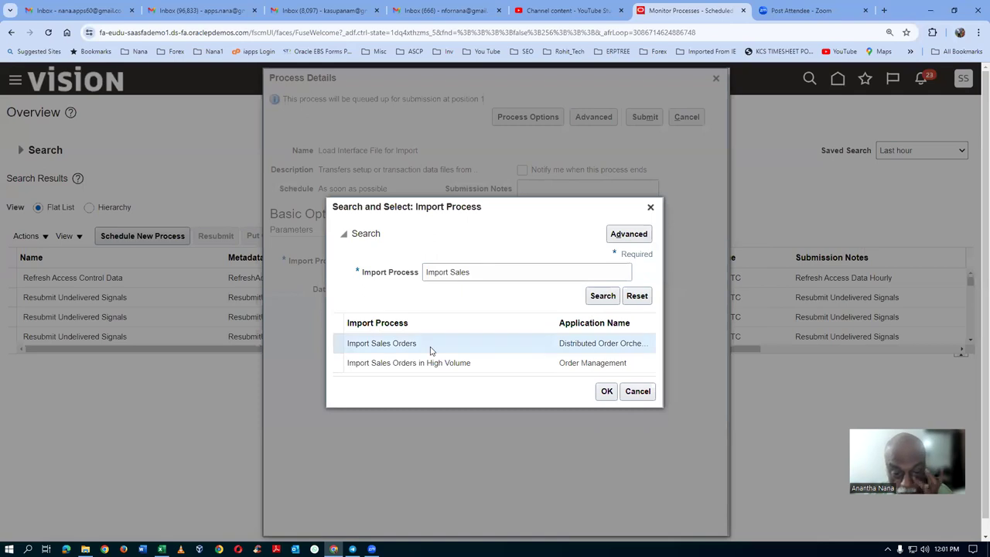
pyautogui.click(608, 394)
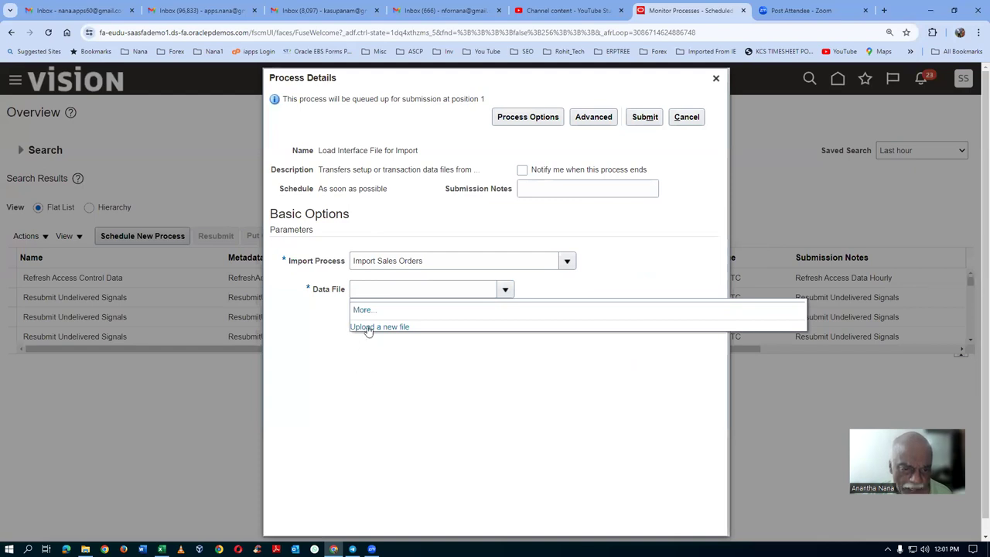
# - Upload Import_3001.zip from the Sales_Order_Import folder as the data file and submit the load process
pyautogui.click(371, 328)
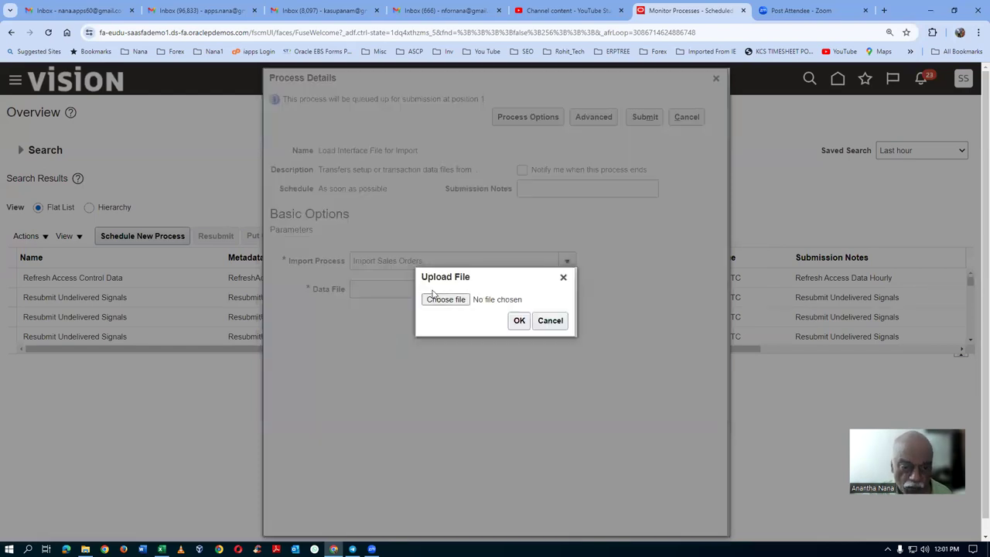
pyautogui.click(437, 299)
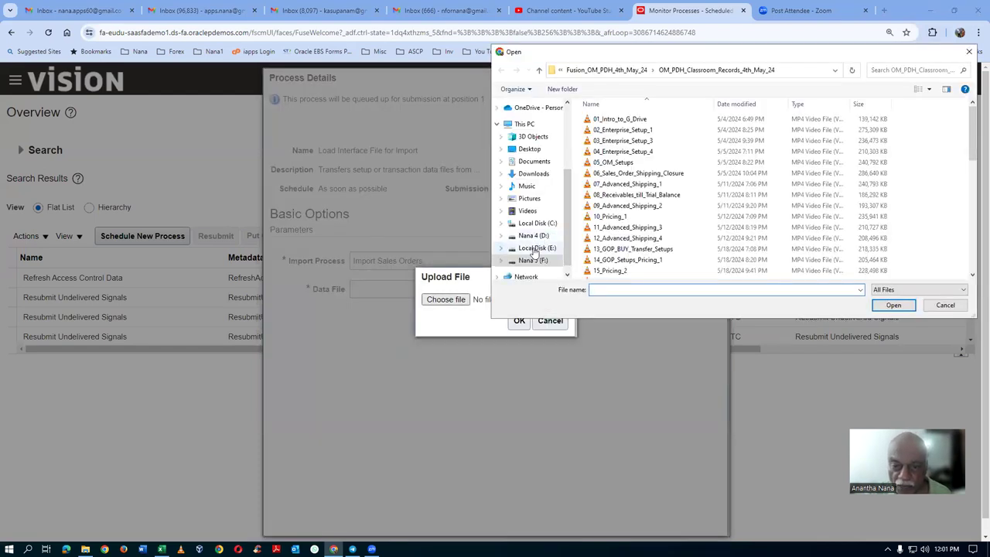
pyautogui.click(576, 69)
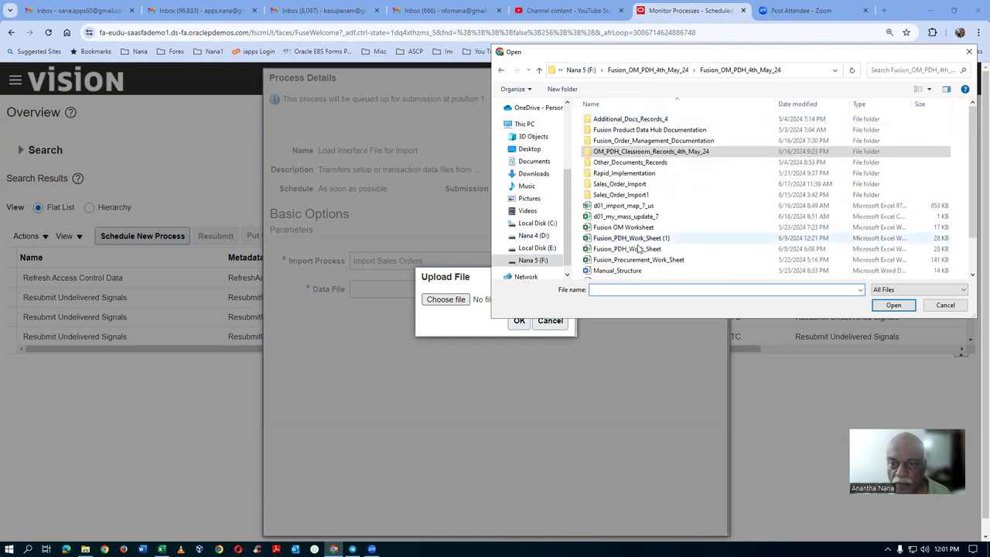
pyautogui.click(640, 186)
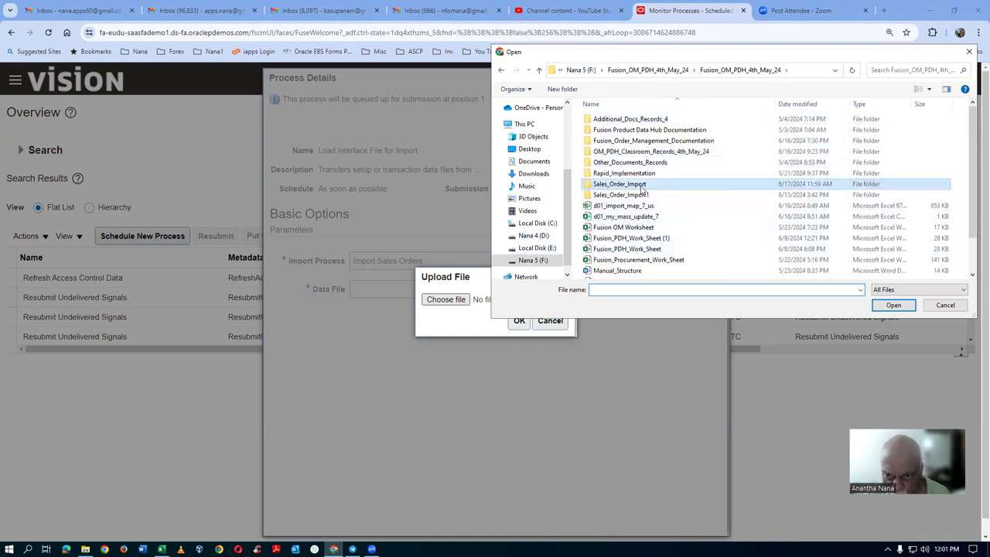
pyautogui.doubleClick(641, 186)
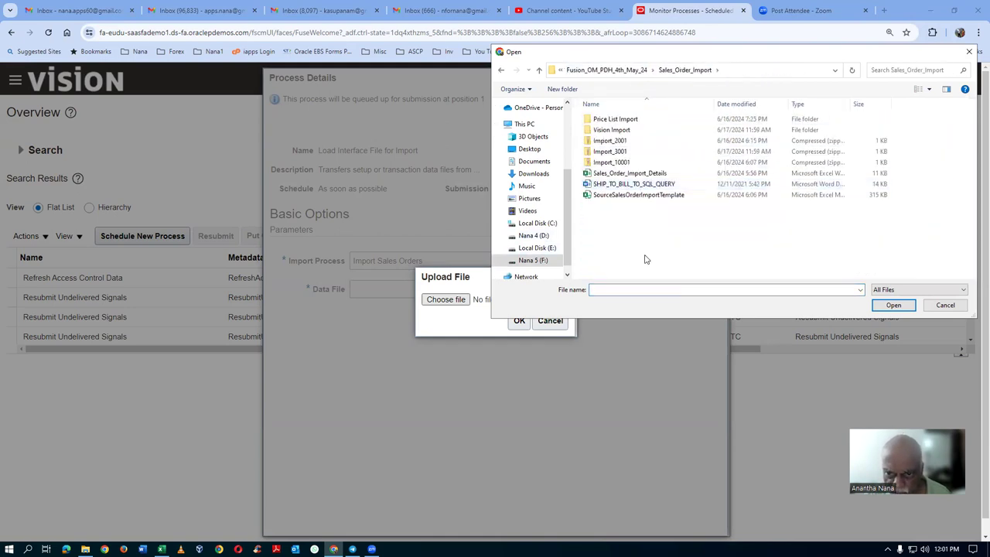
pyautogui.click(641, 152)
pyautogui.click(893, 305)
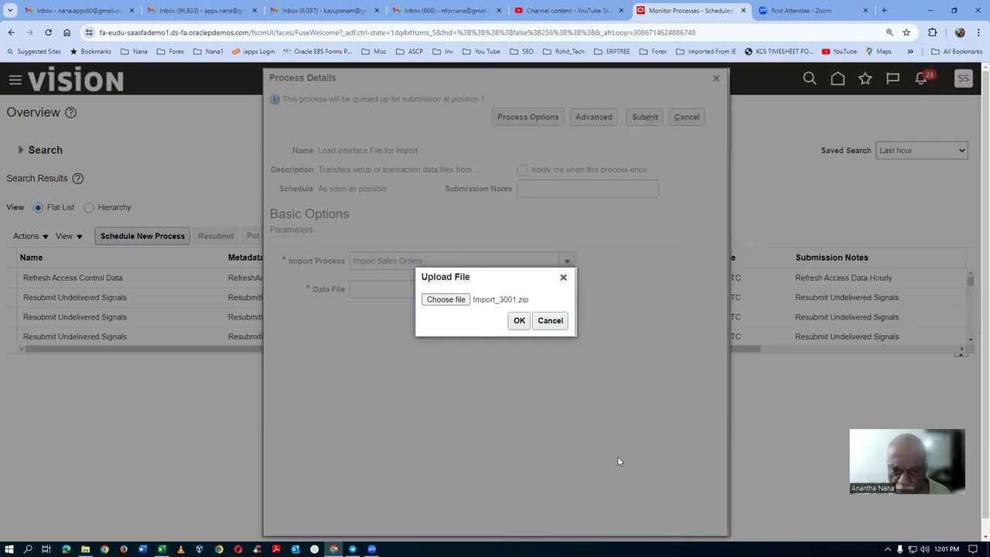
pyautogui.click(517, 321)
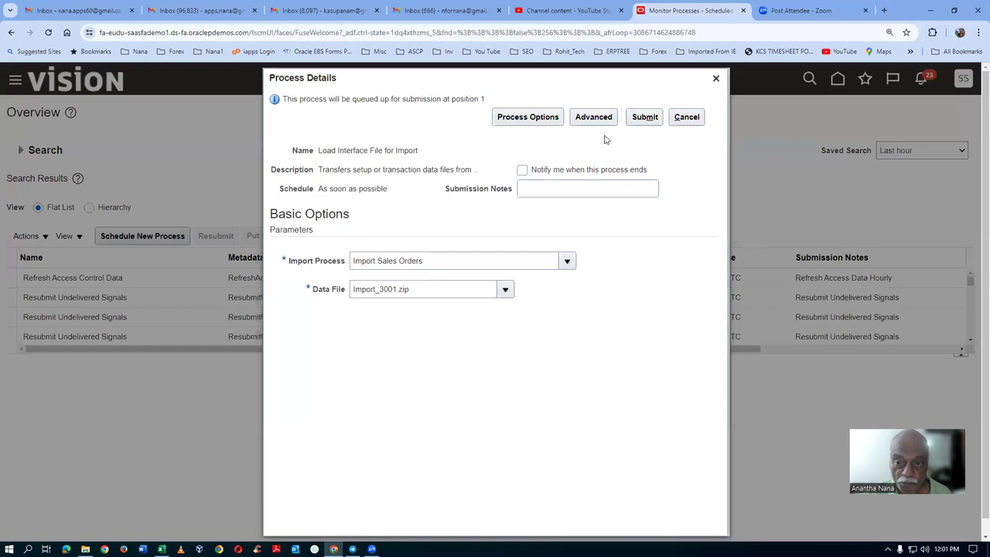
pyautogui.click(641, 120)
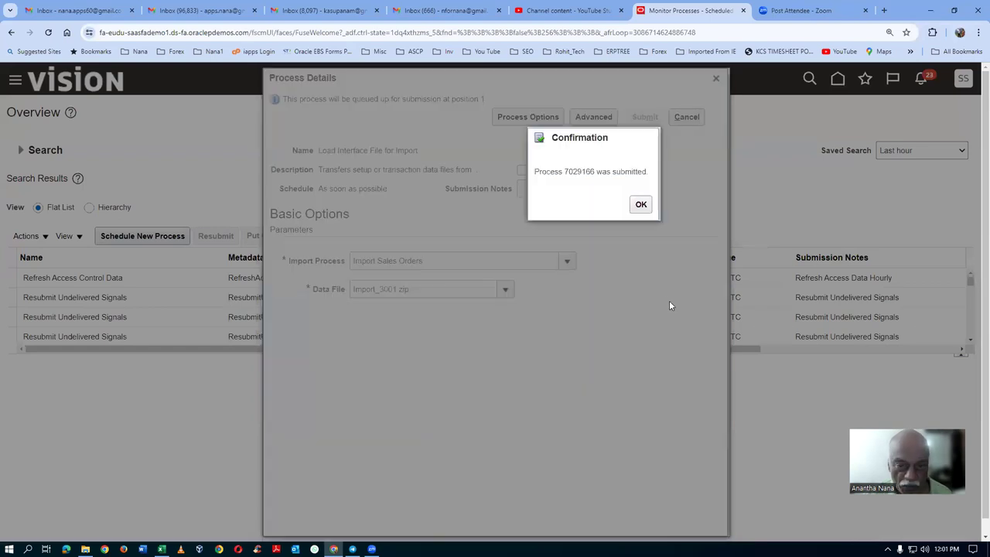
pyautogui.click(642, 206)
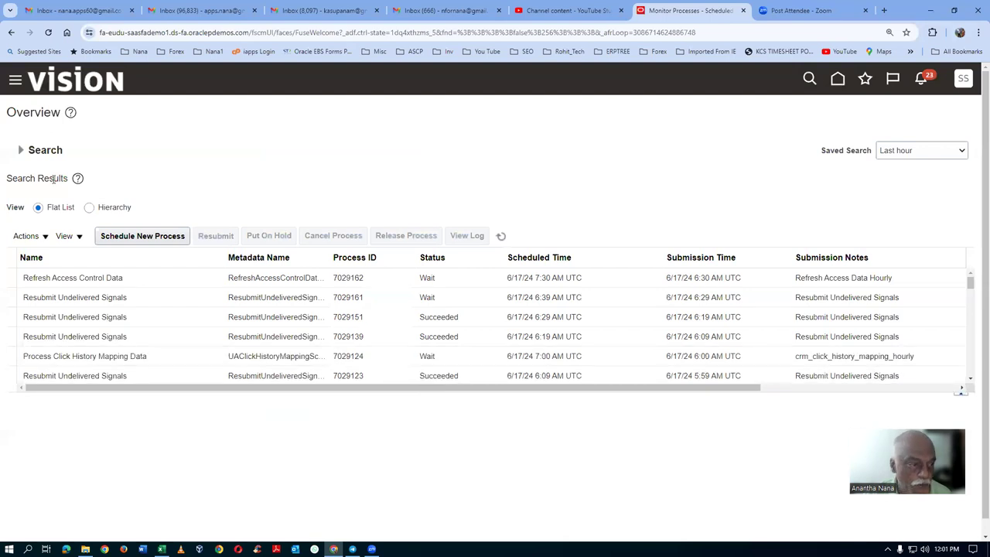
# - Search for processes submitted by scm10 and refresh the results to check the status of the interface load
pyautogui.click(20, 150)
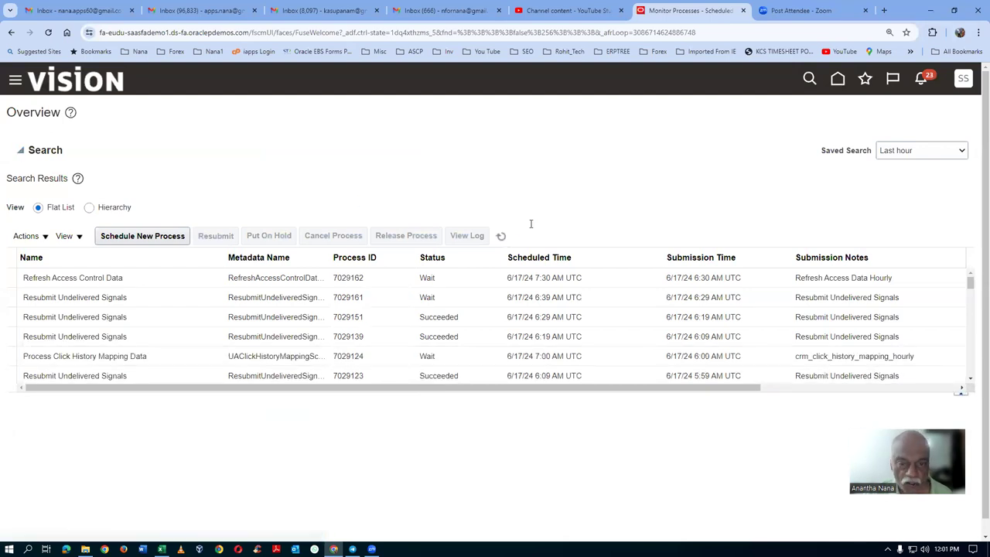
pyautogui.click(566, 224)
pyautogui.write('scm10')
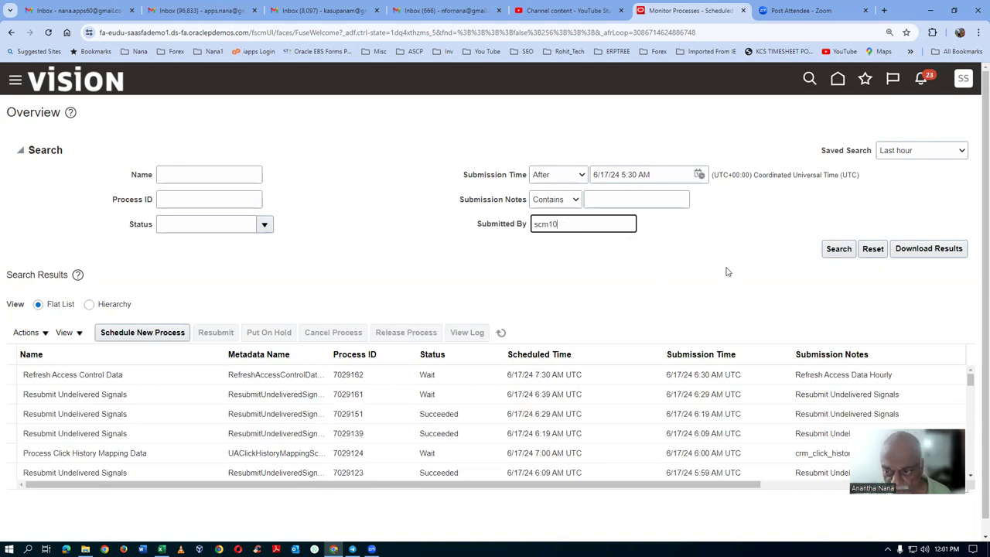
pyautogui.click(839, 249)
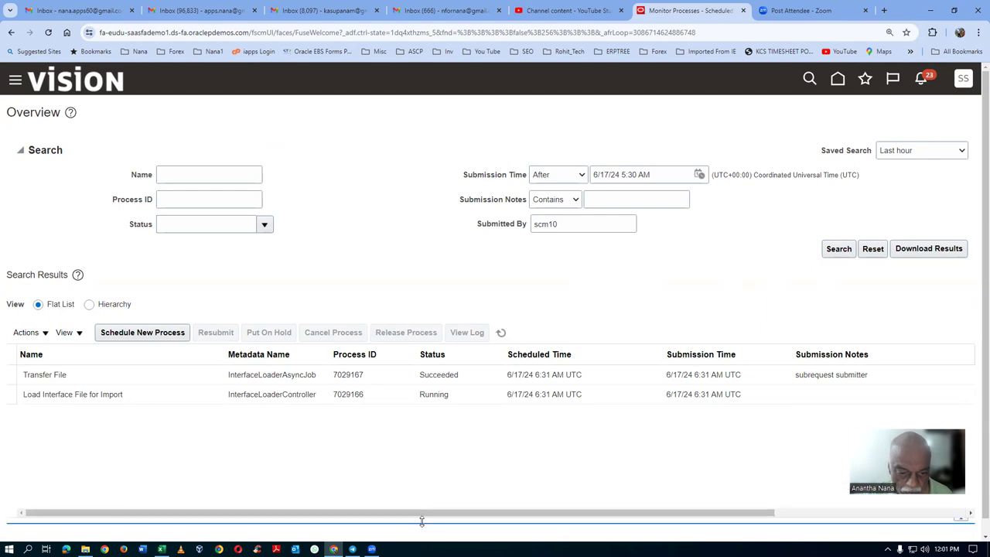
pyautogui.click(503, 334)
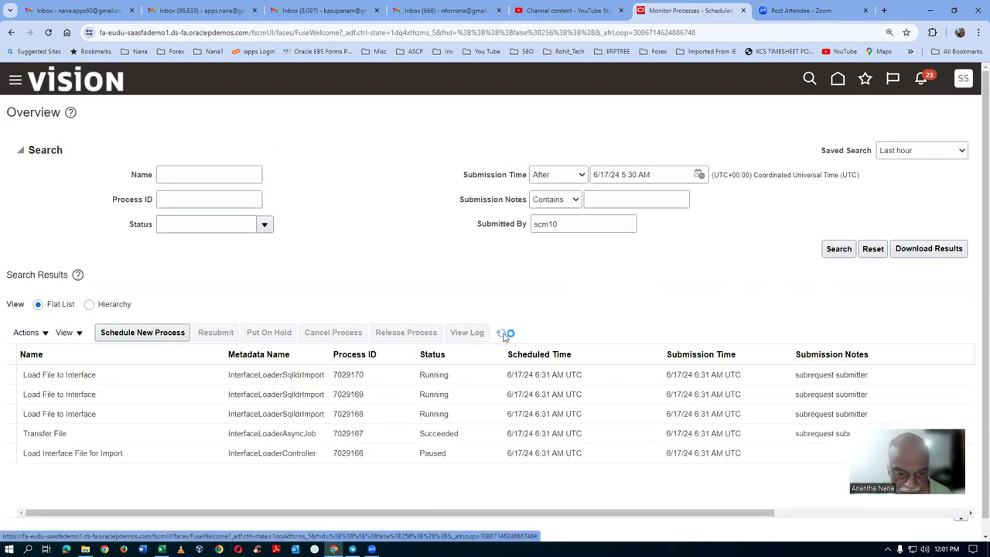
pyautogui.click(503, 334)
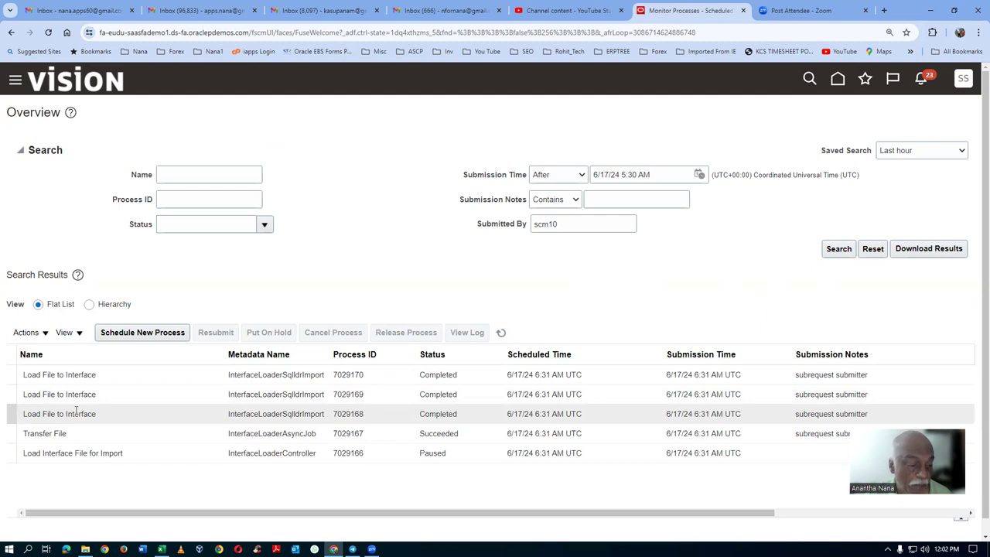
pyautogui.click(502, 333)
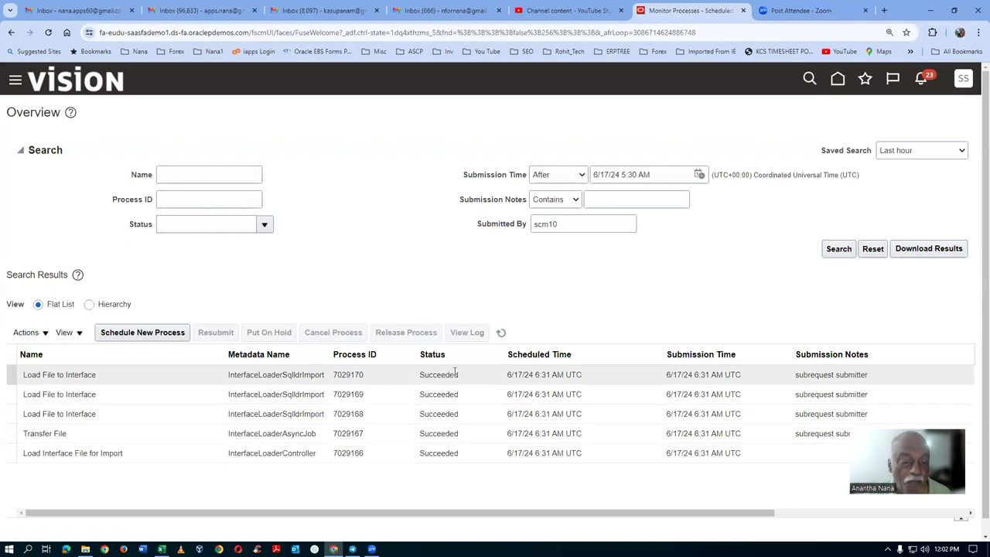
# - Schedule a new job using the Import Sales Orders process, found by searching for import sales, and open its process details
pyautogui.click(129, 335)
pyautogui.tripleClick(403, 281)
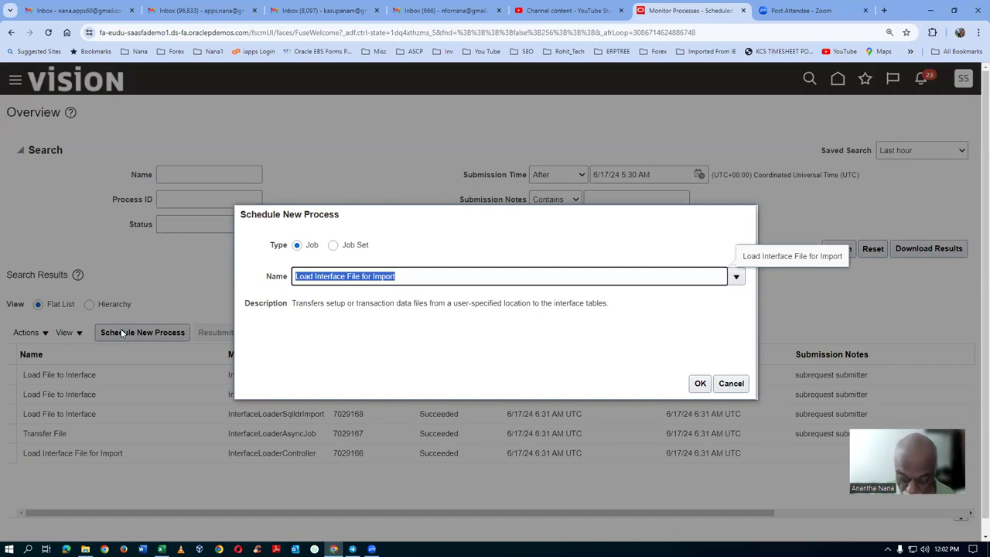
pyautogui.write('import sales')
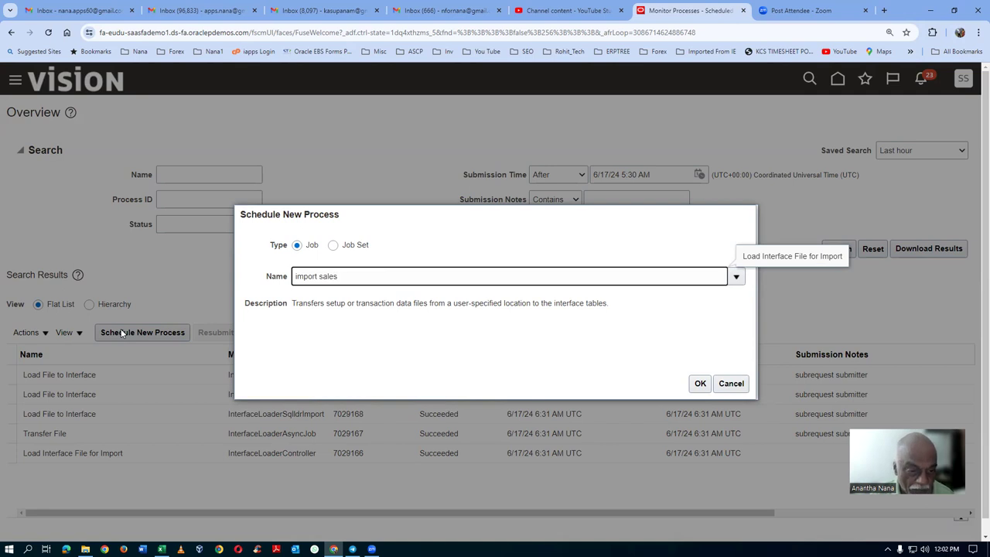
pyautogui.press('Tab')
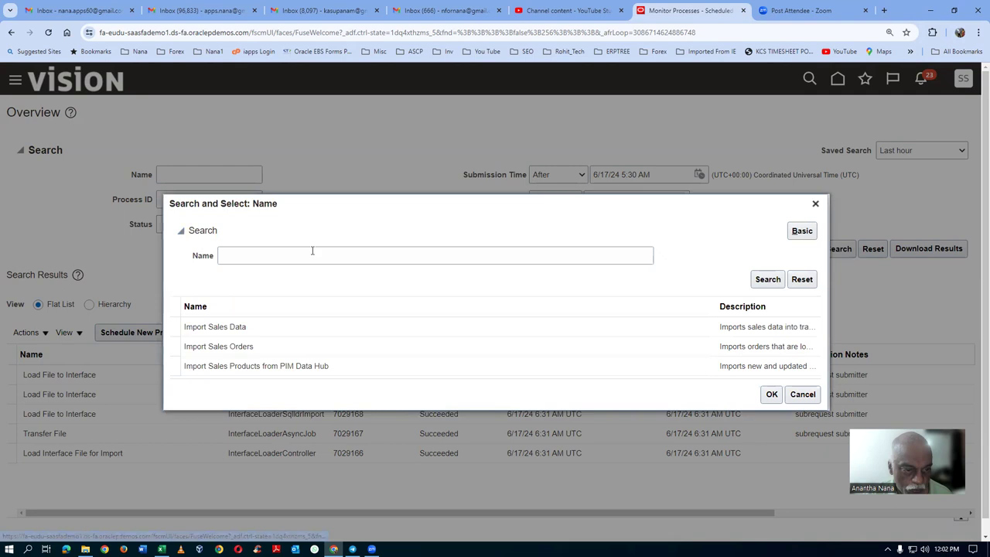
pyautogui.click(295, 353)
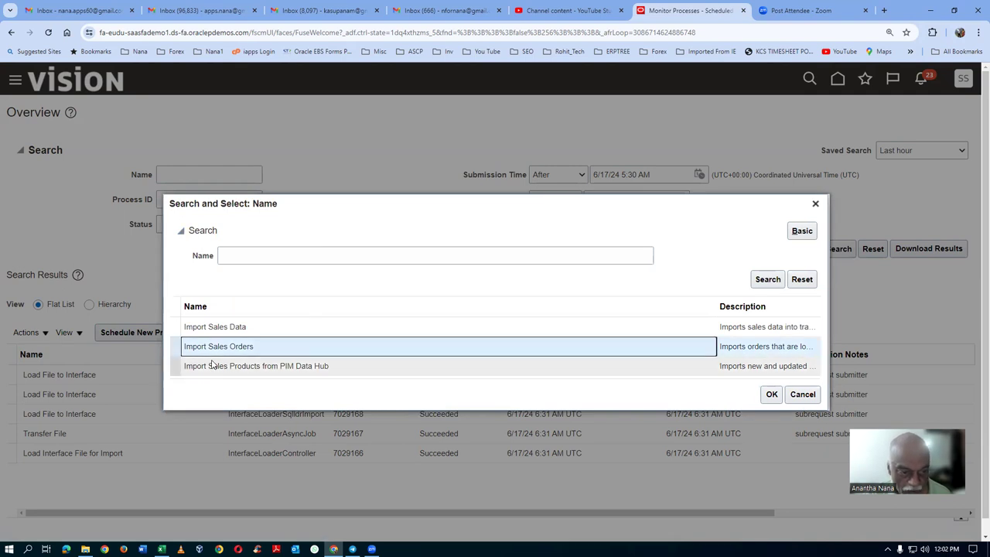
pyautogui.click(770, 395)
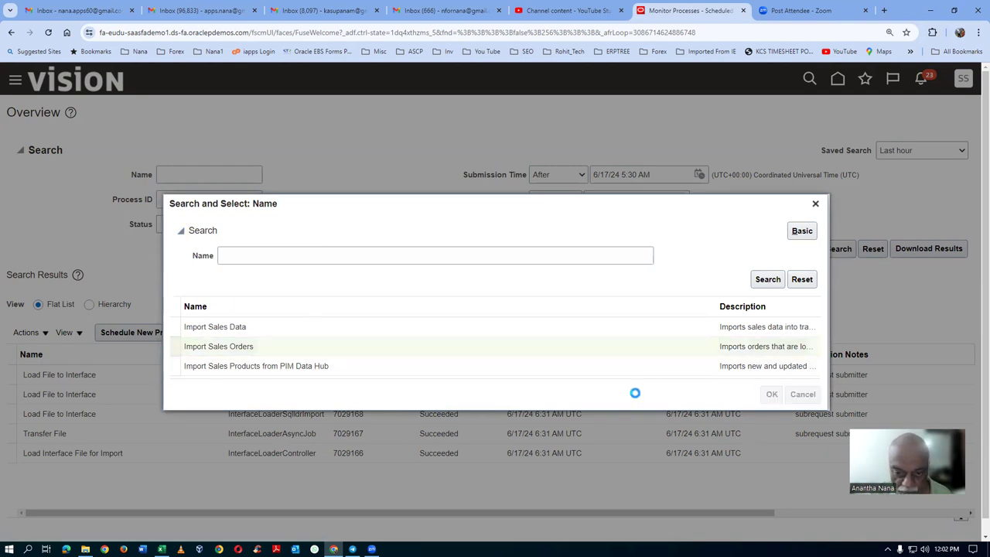
pyautogui.click(700, 384)
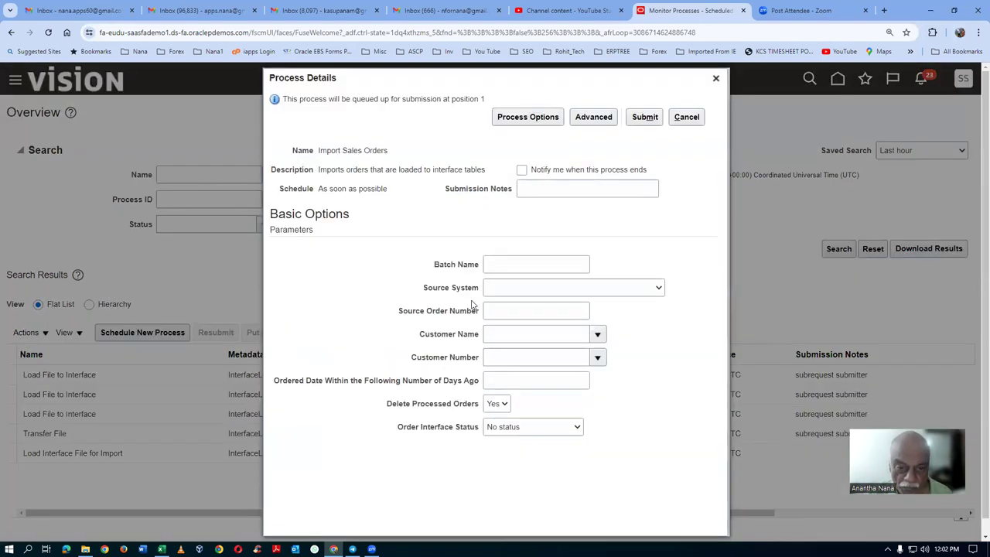
# - Set the source system to Oracle Fusion Order Orchestration And Planning and the customer name to ABC Application Software, copied from the Sales_Order_Import_Details workbook
pyautogui.click(526, 292)
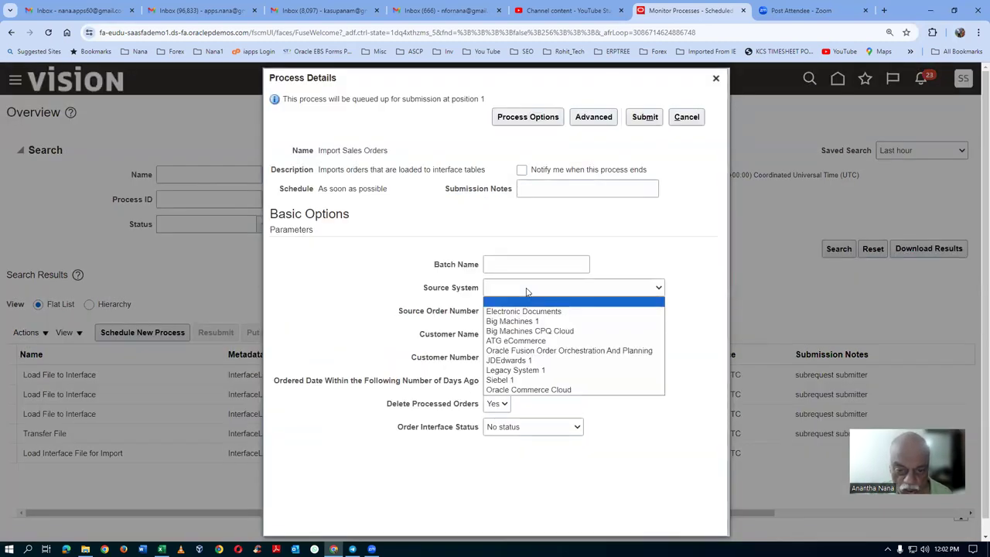
pyautogui.click(534, 348)
pyautogui.click(524, 339)
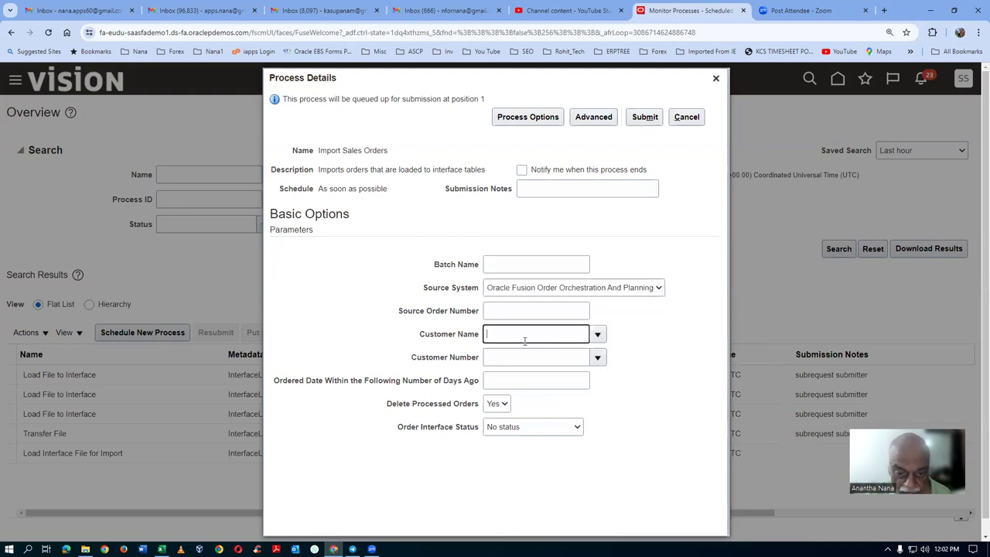
pyautogui.hotkey('alt', 'Tab')
pyautogui.hotkey('alt', 'Tab')
pyautogui.click(396, 178)
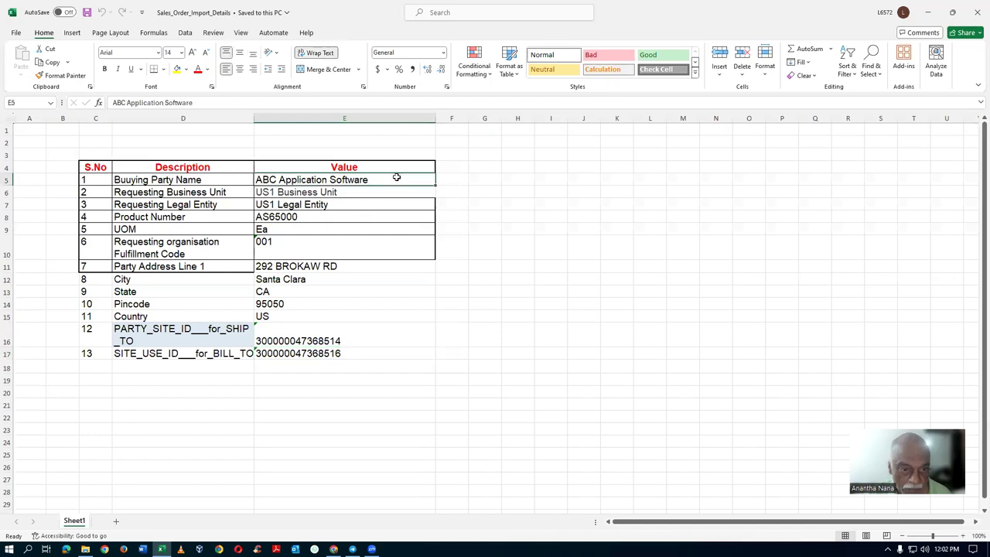
pyautogui.hotkey('ctrl', 'c')
pyautogui.hotkey('alt', 'Tab')
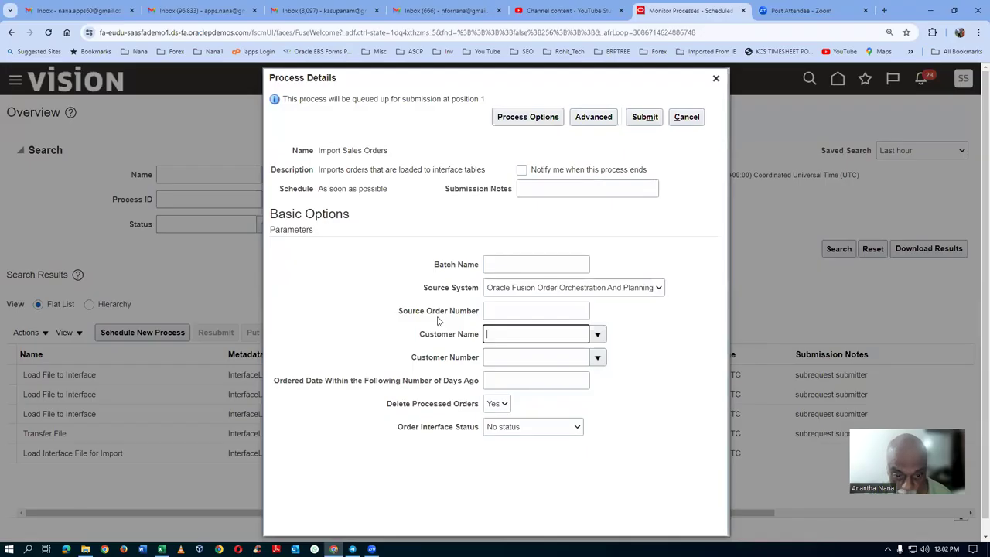
pyautogui.hotkey('ctrl', 'v')
pyautogui.press('Tab')
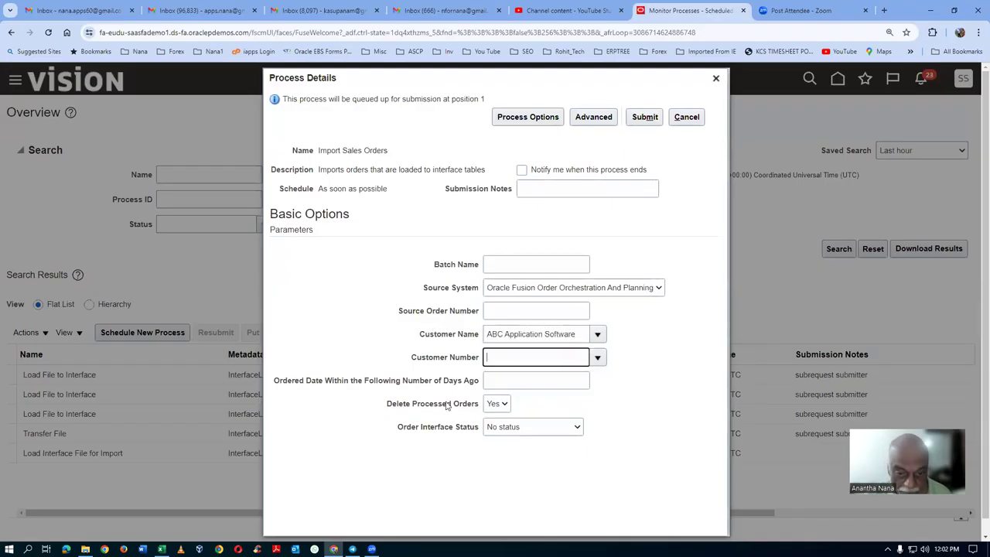
# - Set the order interface status to All statuses and submit the Import Sales Orders process
pyautogui.click(505, 426)
pyautogui.click(507, 441)
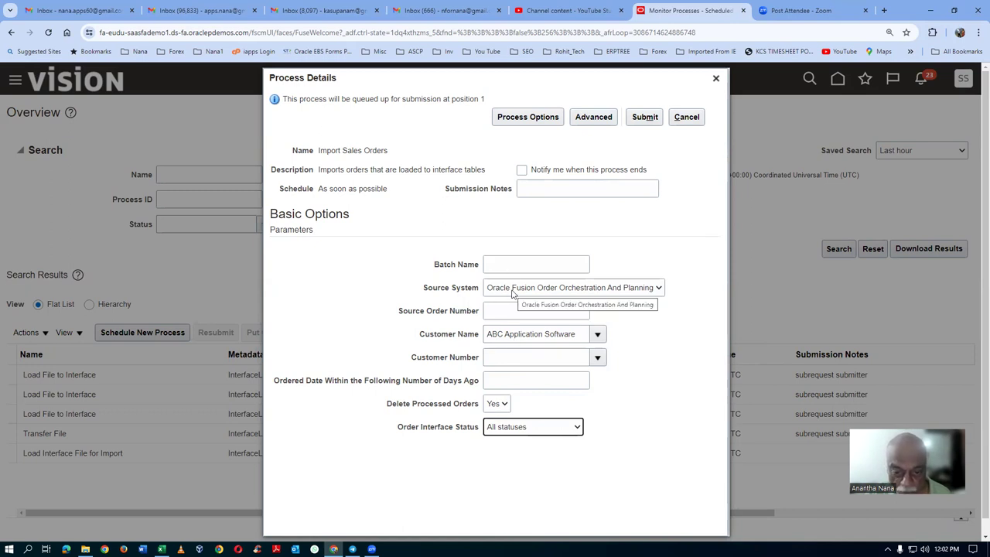
pyautogui.click(644, 117)
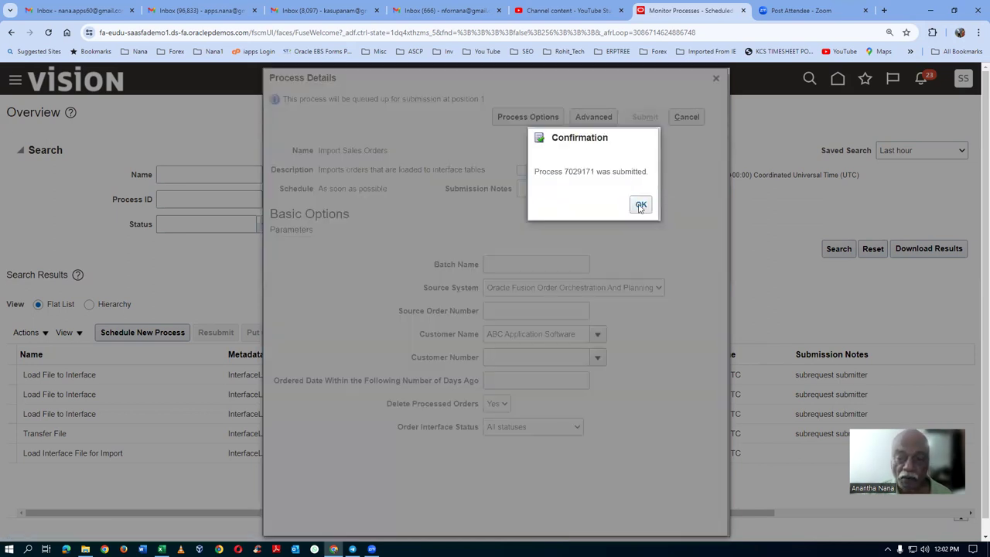
pyautogui.click(640, 205)
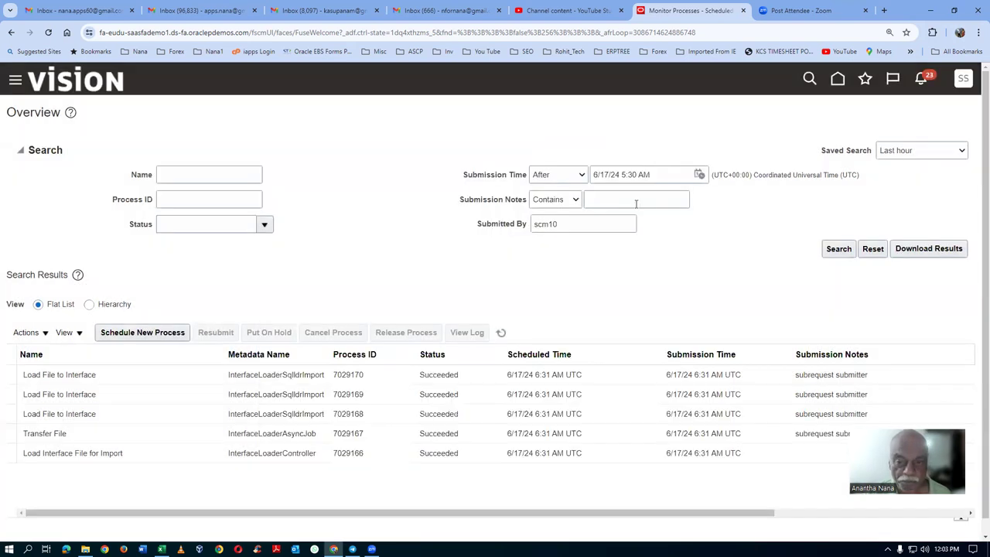
# - Refresh the process search results repeatedly to monitor the status of Import Sales Orders and its subprocesses
pyautogui.click(501, 333)
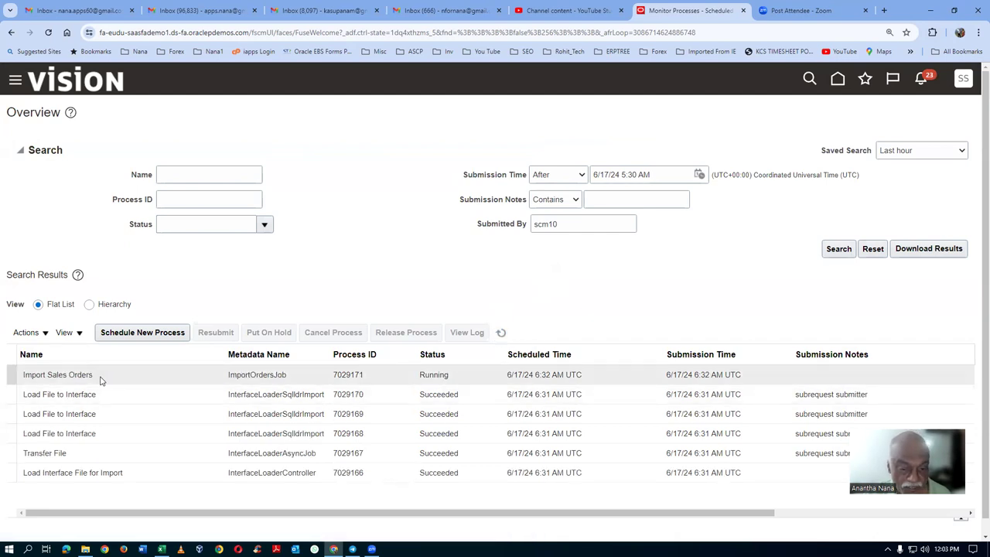
pyautogui.click(500, 332)
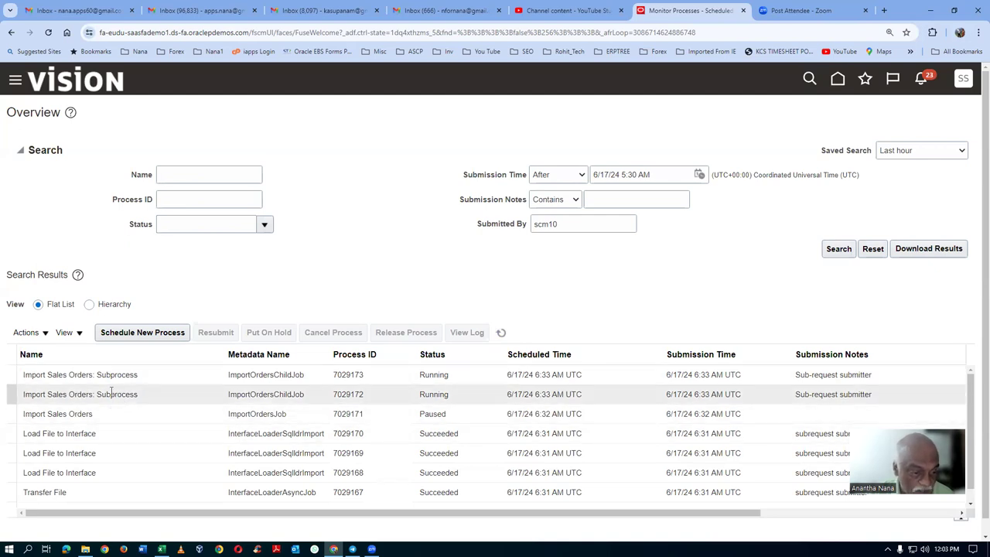
pyautogui.click(501, 333)
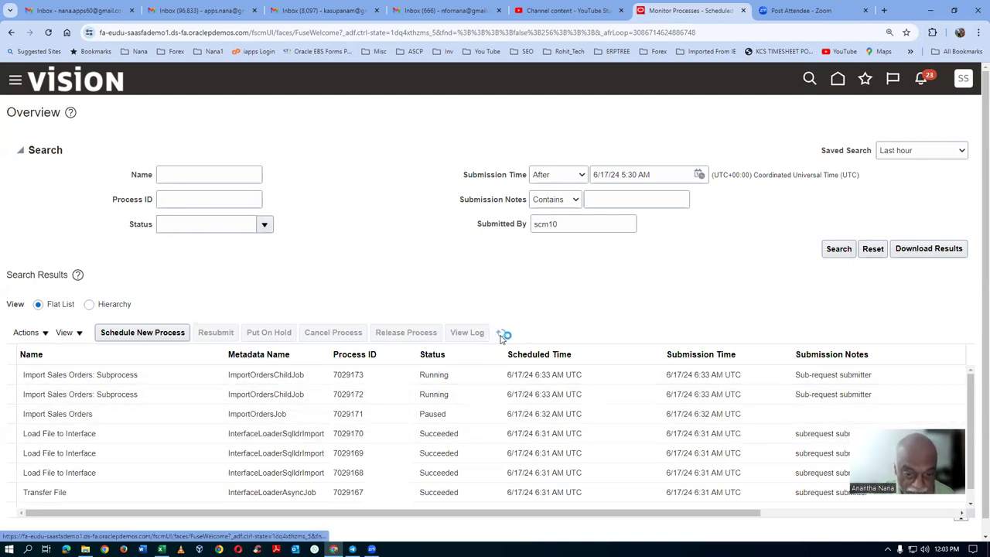
pyautogui.click(501, 334)
pyautogui.click(501, 333)
pyautogui.click(501, 334)
pyautogui.click(501, 333)
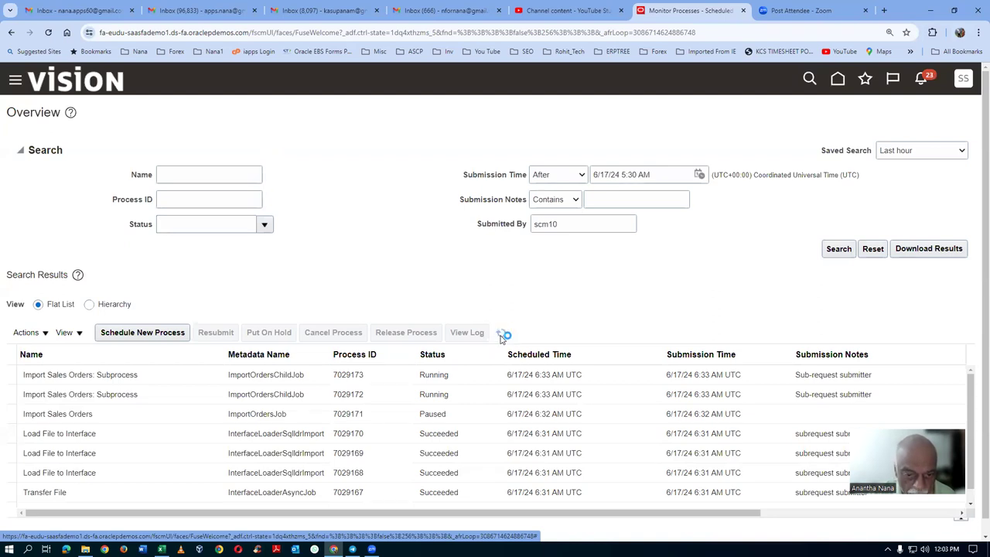
pyautogui.click(500, 334)
pyautogui.click(501, 333)
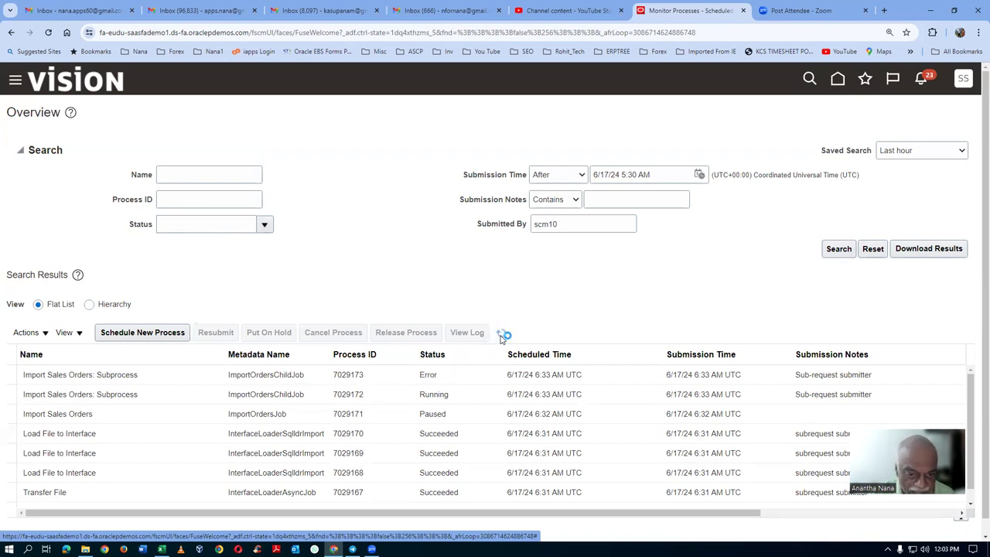
pyautogui.click(500, 335)
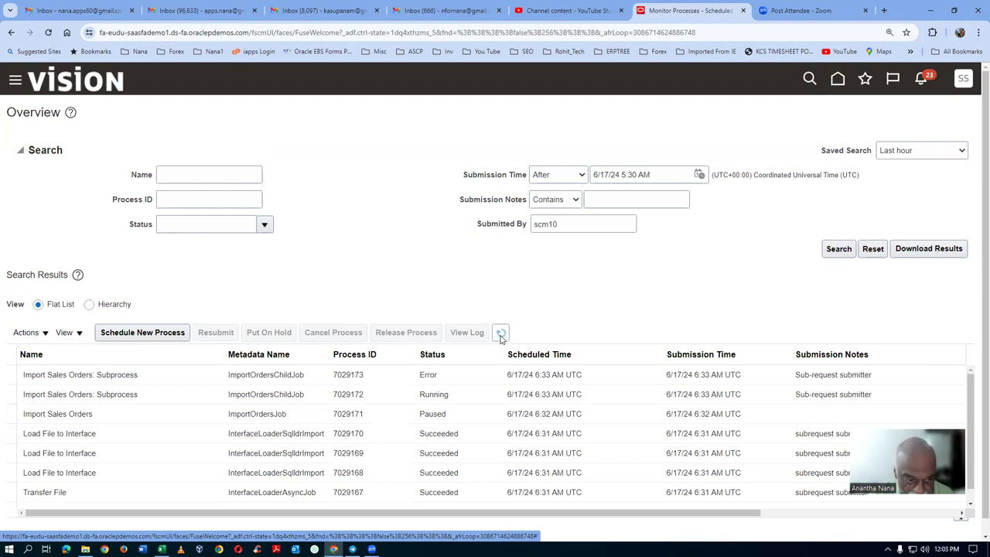
pyautogui.click(501, 334)
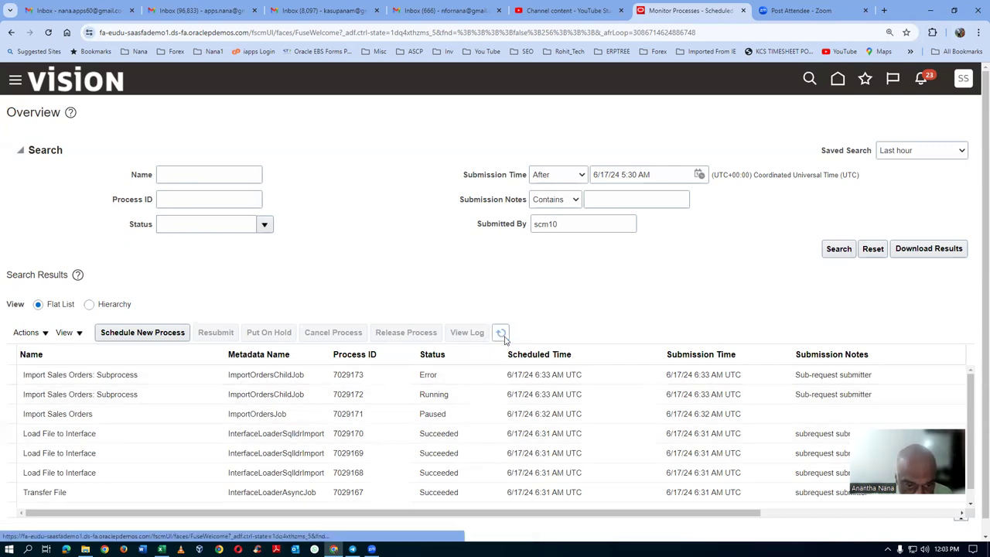
pyautogui.click(502, 334)
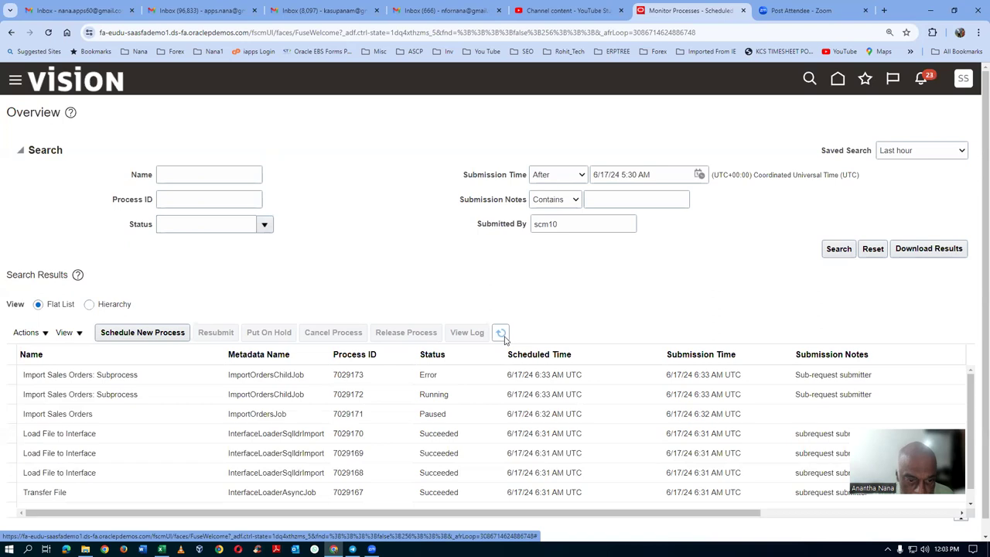
pyautogui.click(501, 333)
pyautogui.click(501, 333)
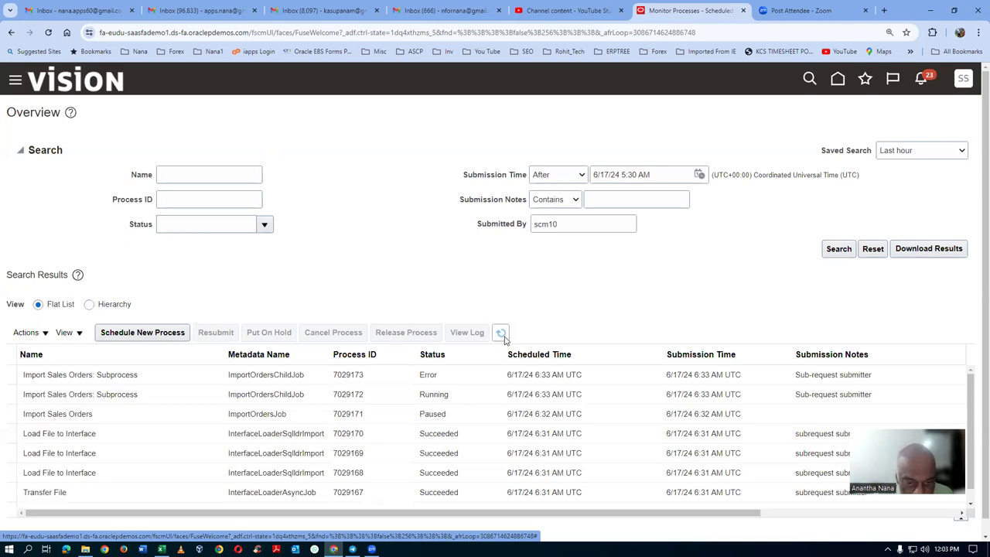
pyautogui.click(501, 333)
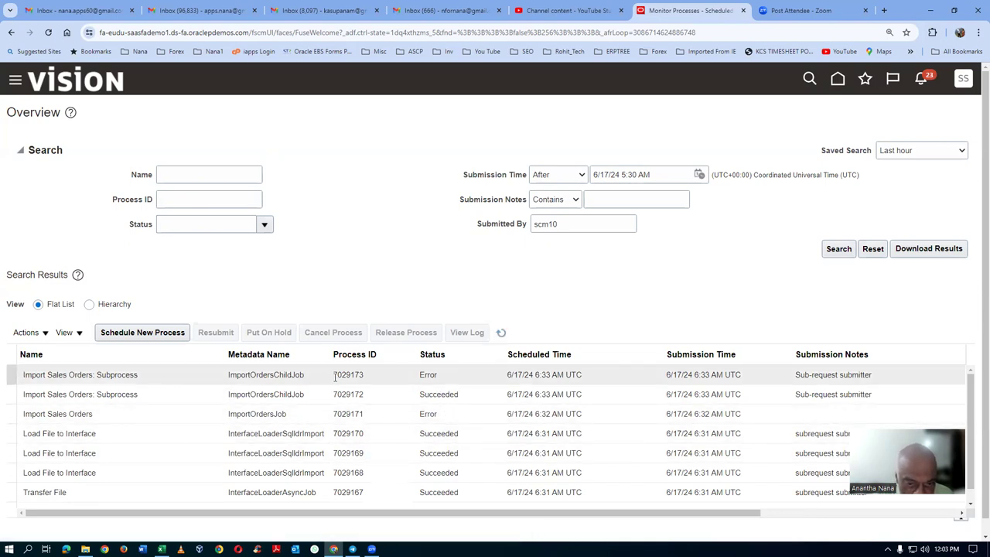
# - Download the log attachment of the parent Import Sales Orders process, review its customer and child job details, and close it
pyautogui.click(382, 398)
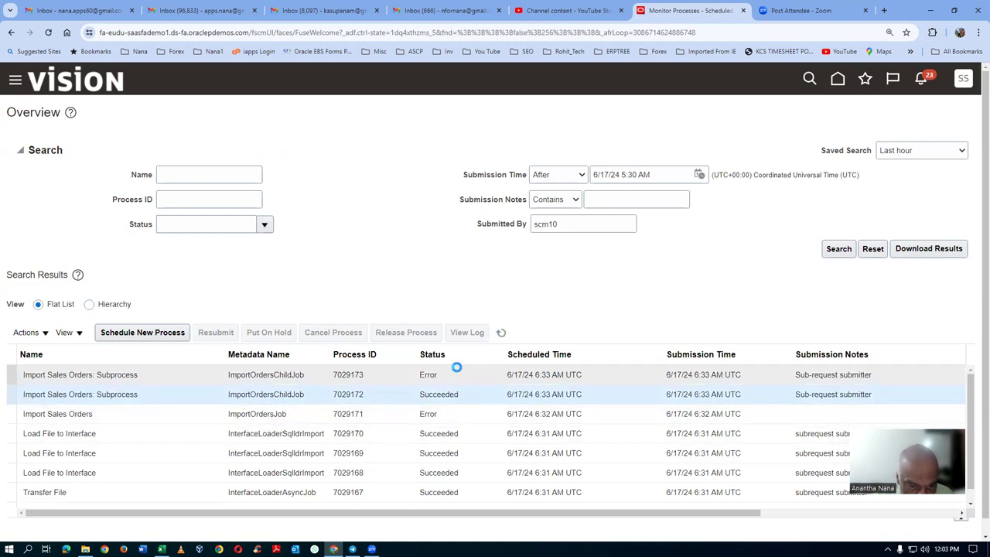
pyautogui.click(126, 415)
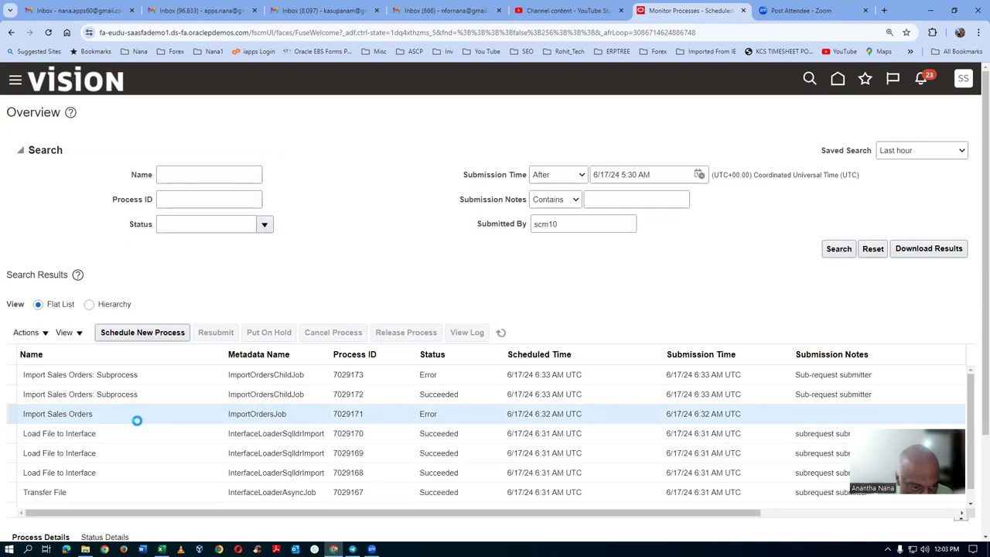
pyautogui.scroll(-2, 137, 425)
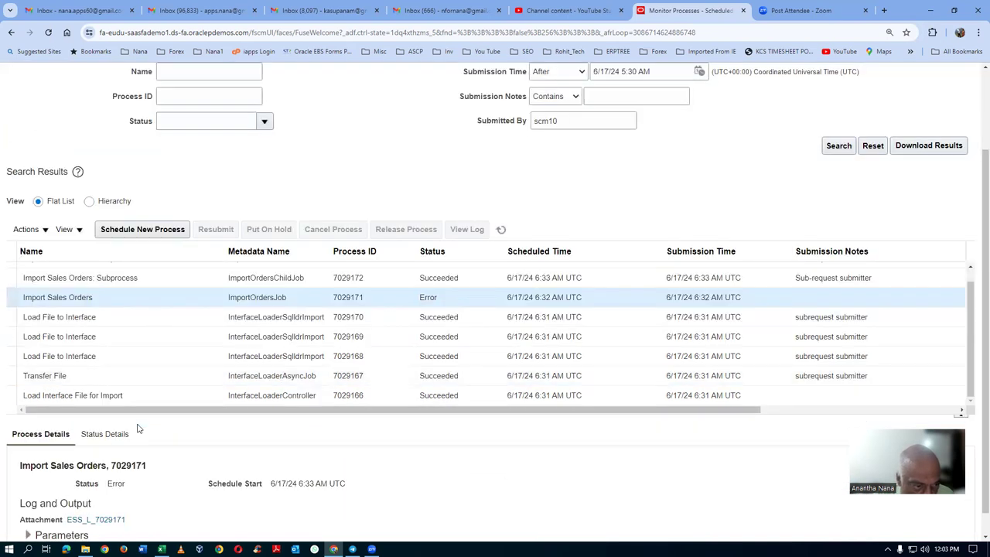
pyautogui.click(95, 520)
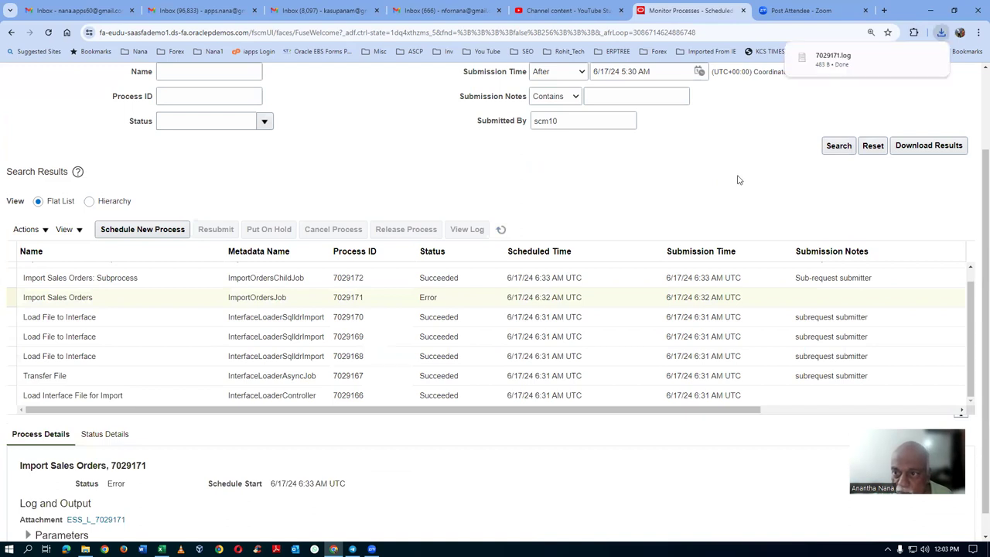
pyautogui.click(843, 62)
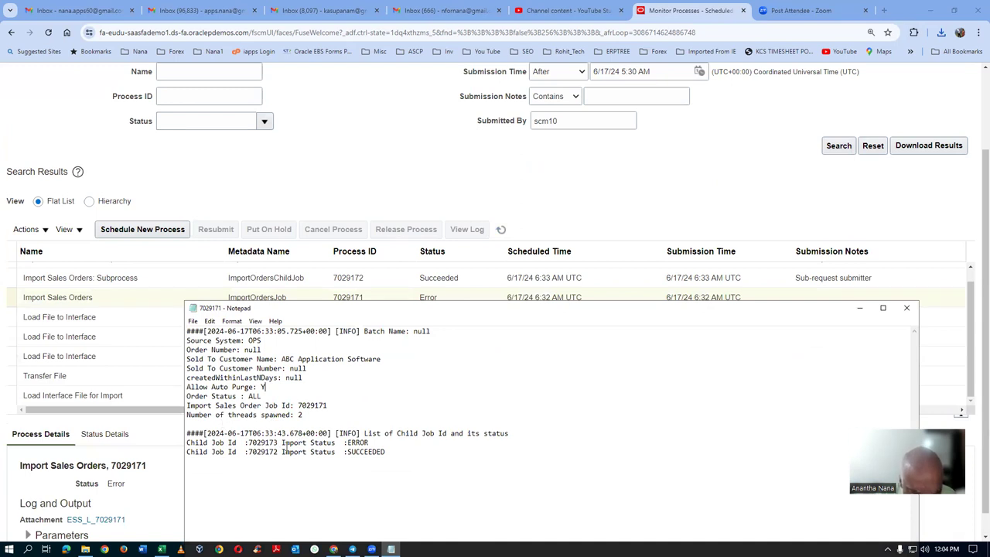
pyautogui.moveTo(287, 453); pyautogui.dragTo(376, 453)
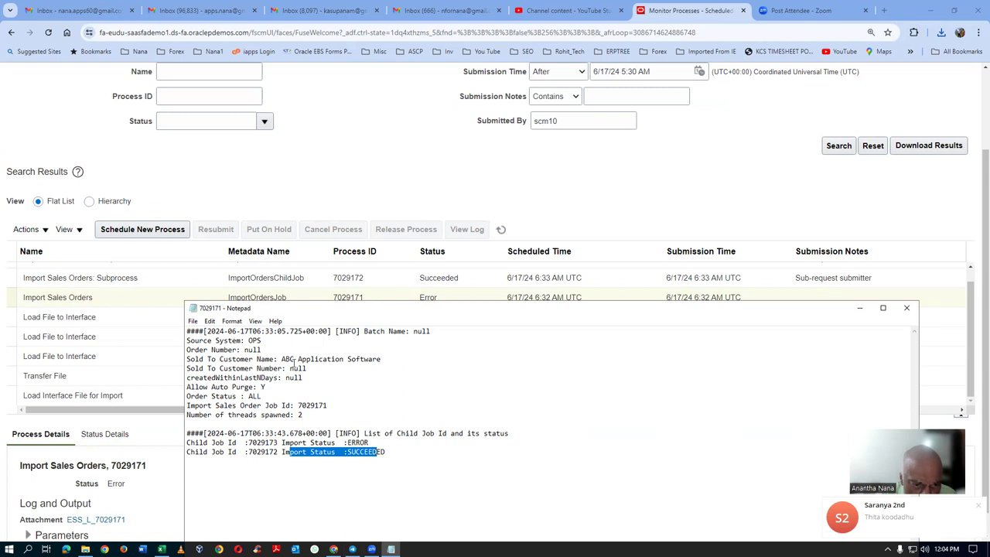
pyautogui.moveTo(285, 360); pyautogui.dragTo(329, 367)
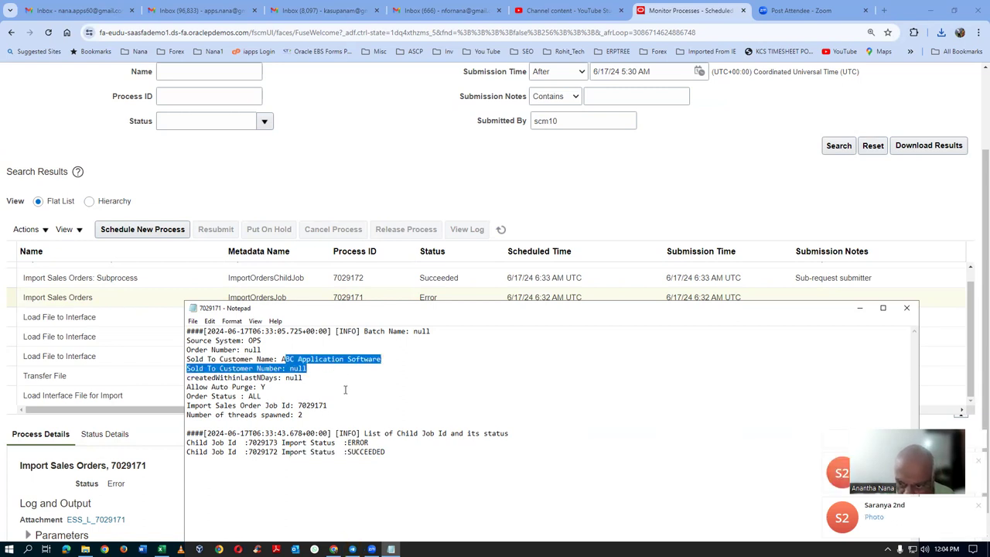
pyautogui.click(382, 401)
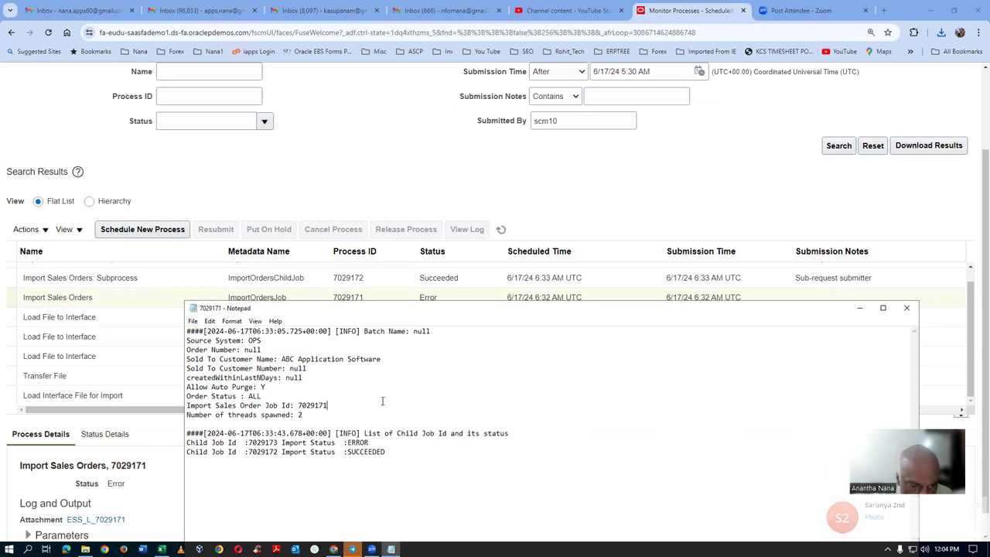
pyautogui.click(909, 308)
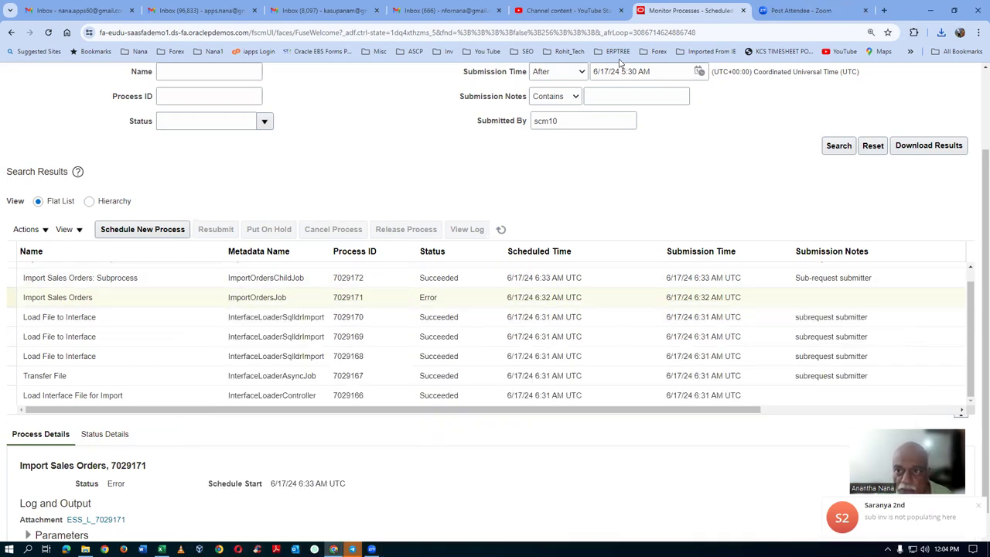
# - Duplicate the Scheduled Processes browser tab to open a second session of the application
pyautogui.rightClick(675, 13)
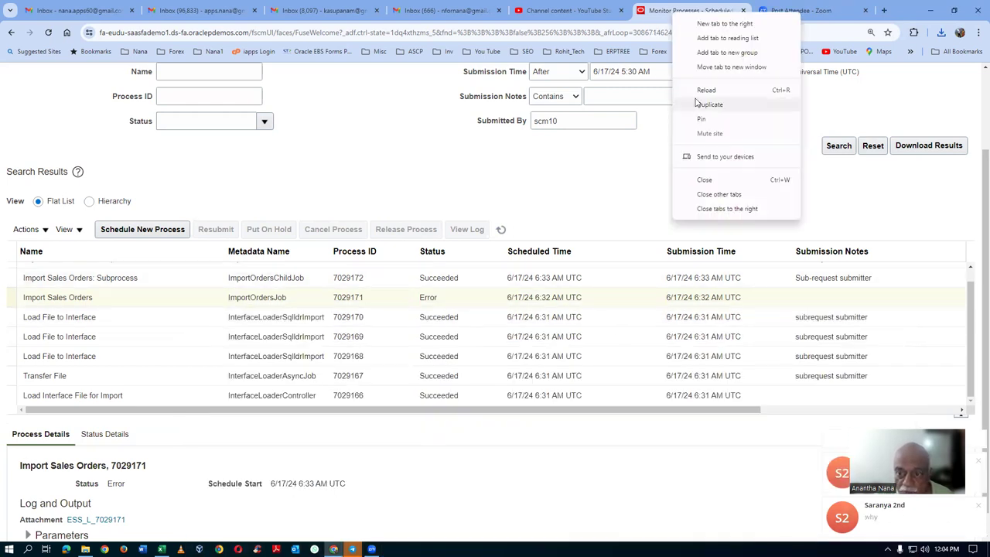
pyautogui.click(700, 105)
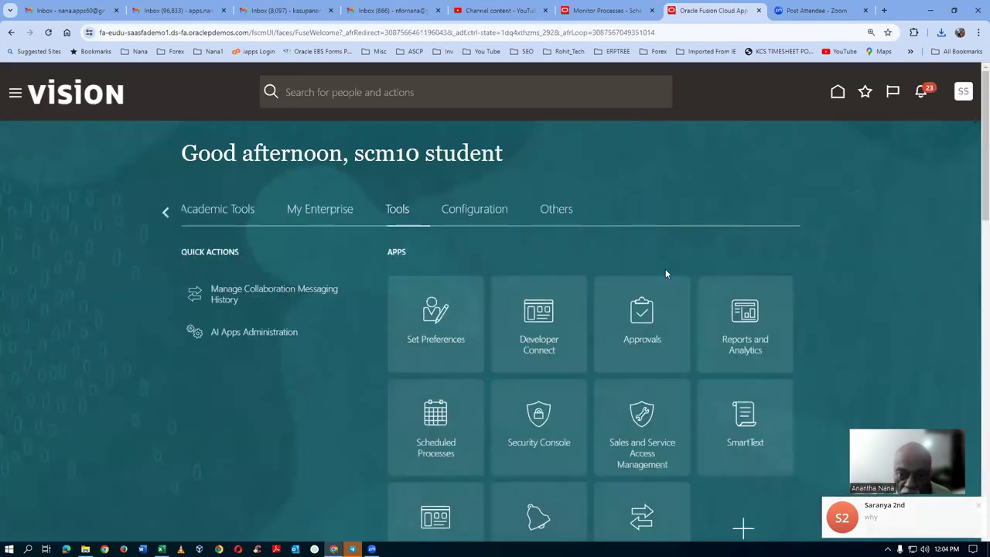
# - Open the Order Management work area and bring up the advanced order search on Manage Orders
pyautogui.click(167, 213)
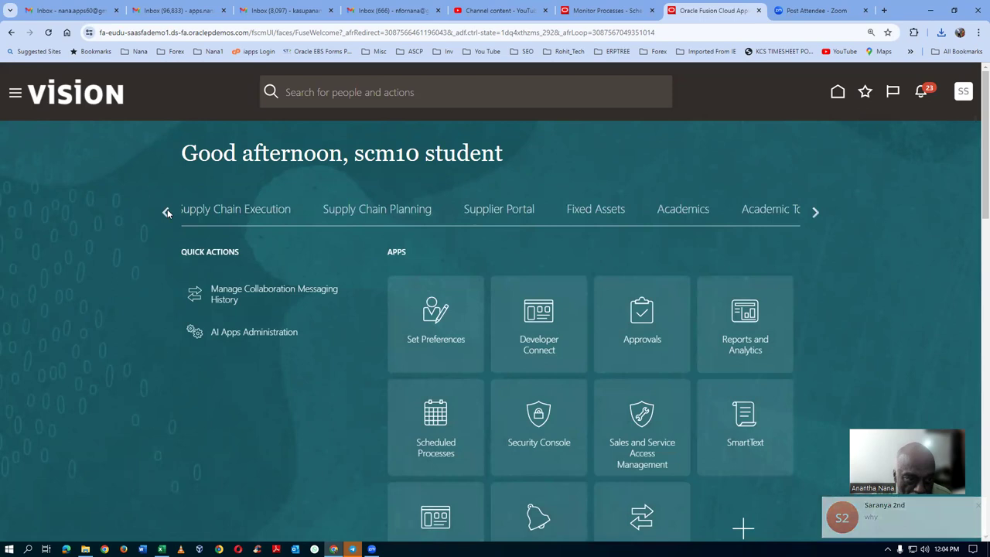
pyautogui.click(167, 212)
pyautogui.click(167, 212)
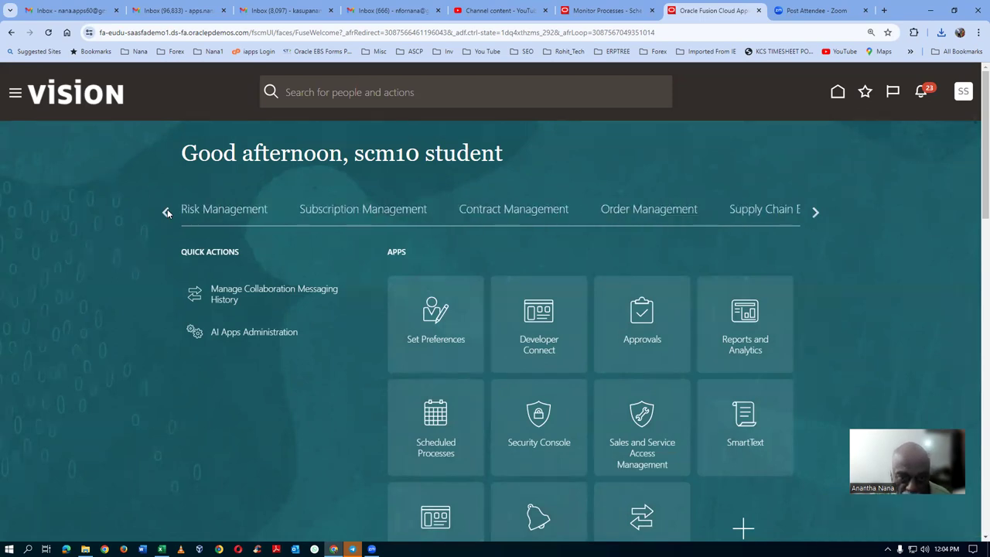
pyautogui.click(632, 218)
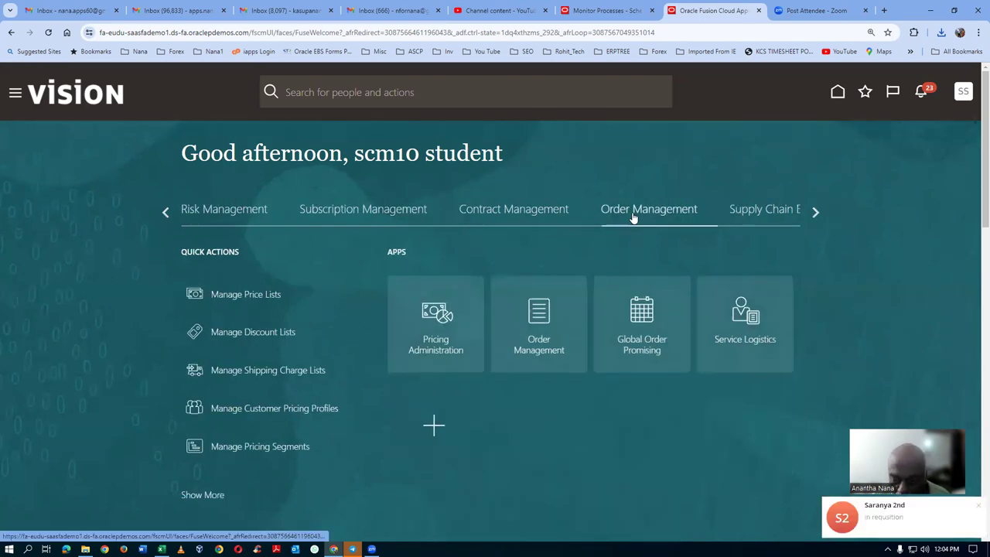
pyautogui.click(538, 348)
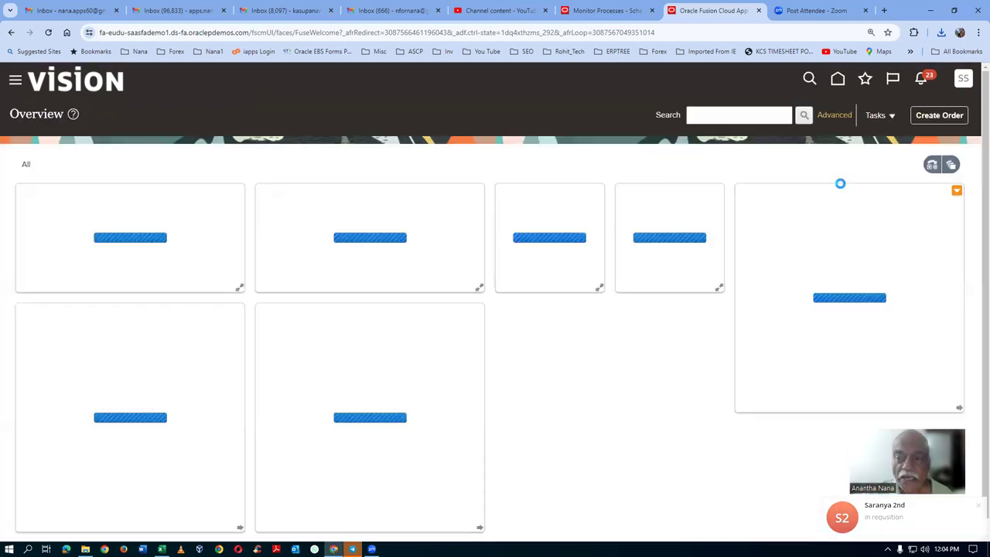
pyautogui.click(836, 118)
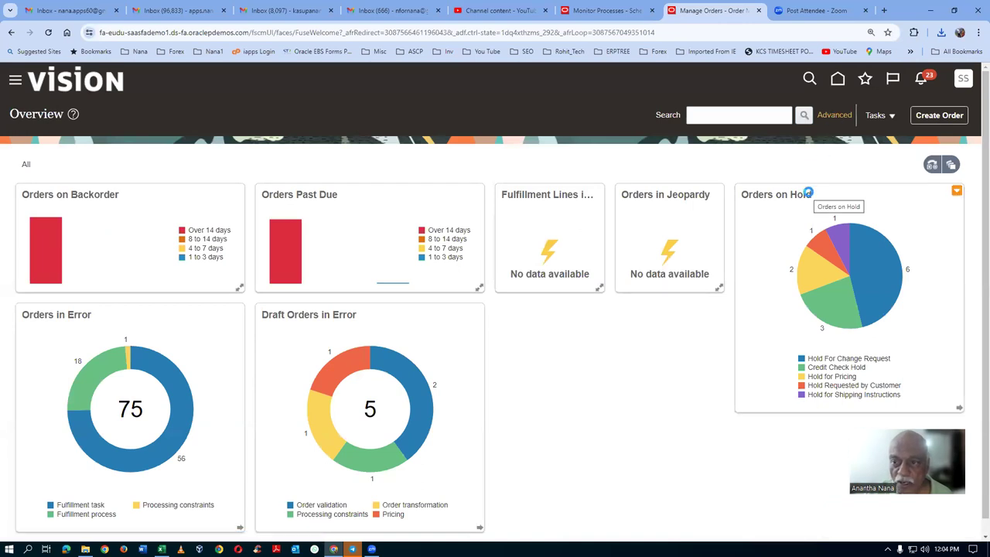
# - Search the orders for a source order starting with Import_3001
pyautogui.click(512, 193)
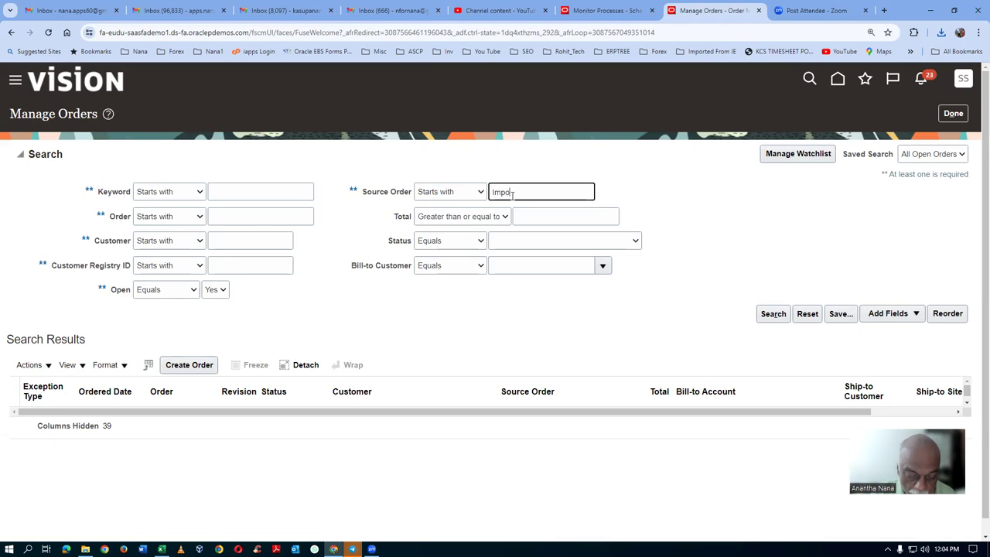
pyautogui.write('Import_3001')
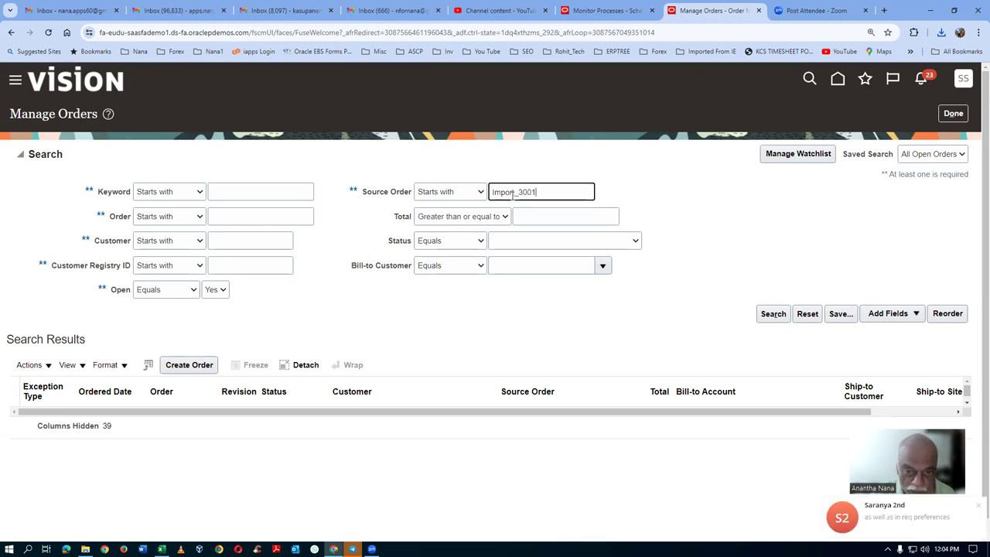
pyautogui.click(774, 315)
pyautogui.click(781, 315)
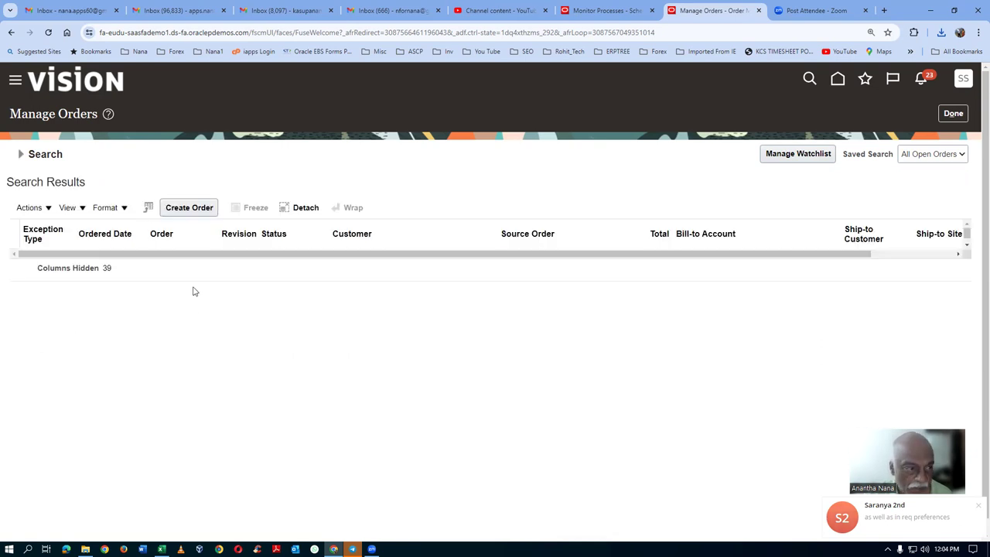
# - Clear the source order and Open criteria and search for all orders of the customer ABC Application Software
pyautogui.click(20, 154)
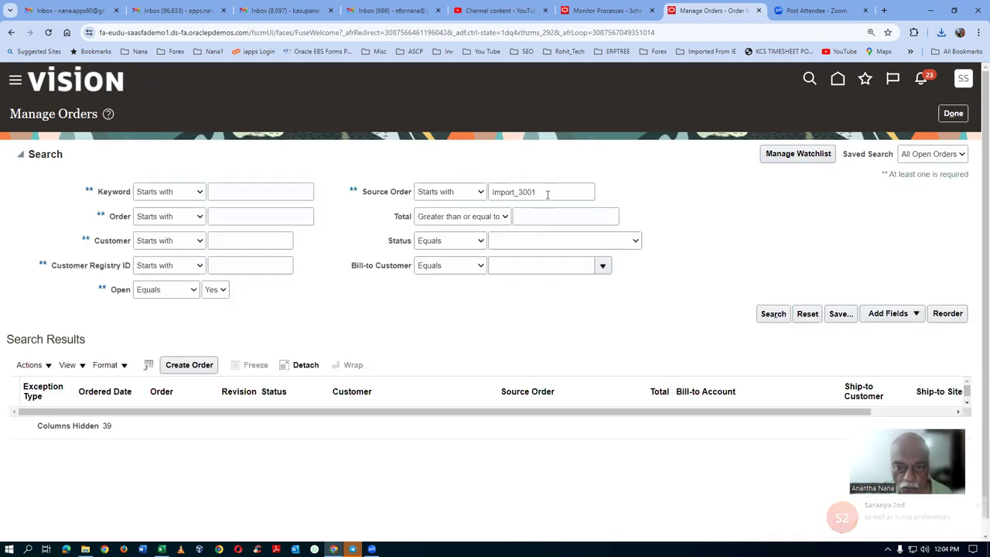
pyautogui.moveTo(547, 194); pyautogui.dragTo(349, 206)
pyautogui.press('BackSpace')
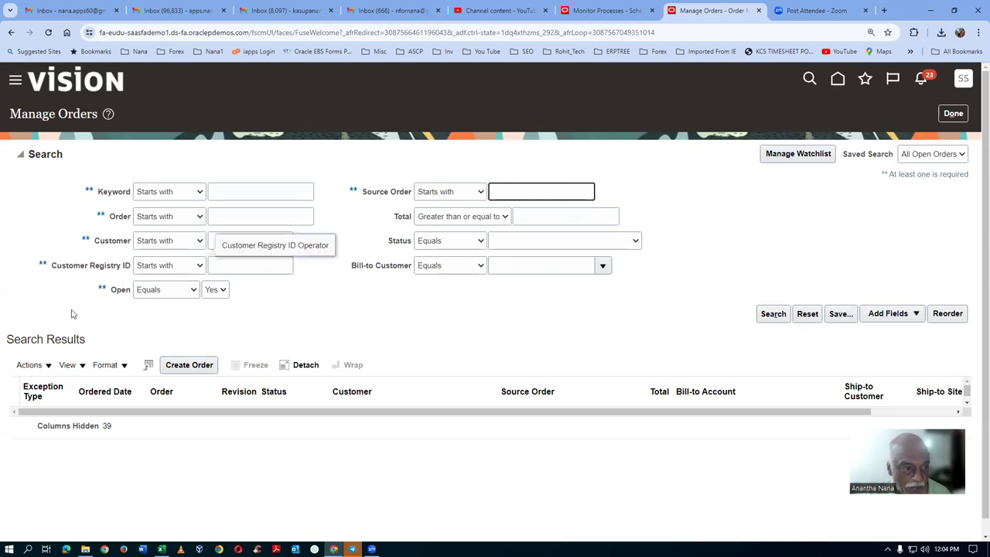
pyautogui.click(246, 240)
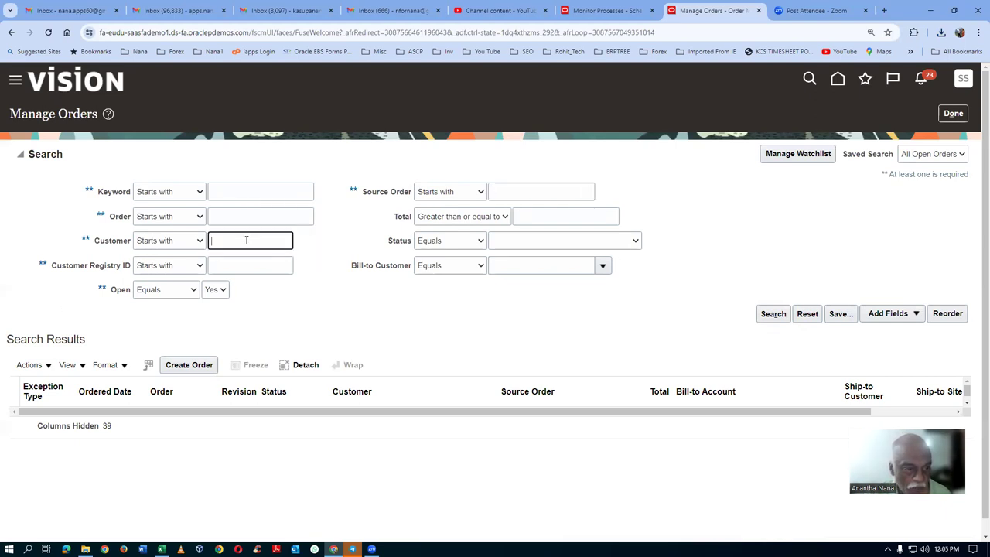
pyautogui.hotkey('ctrl', 'v')
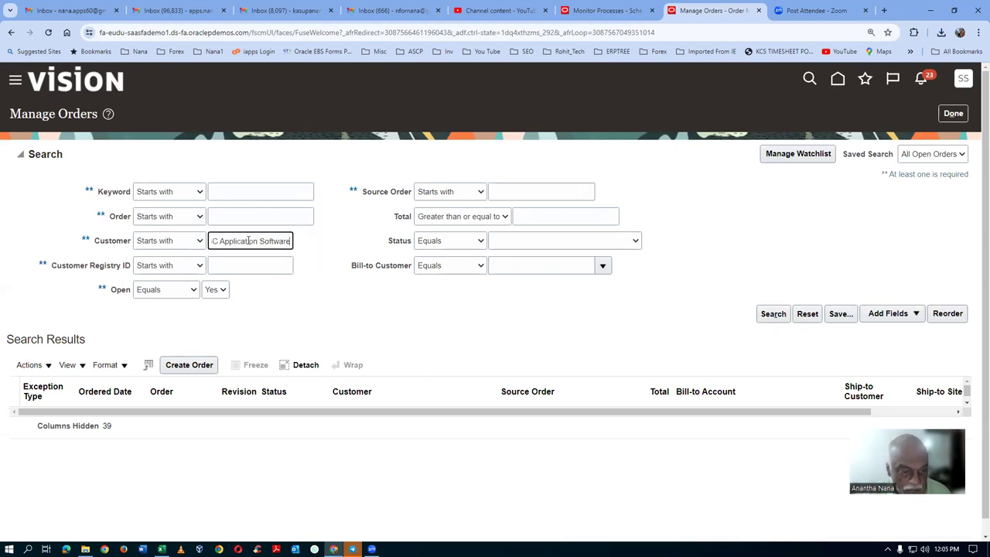
pyautogui.press('Tab')
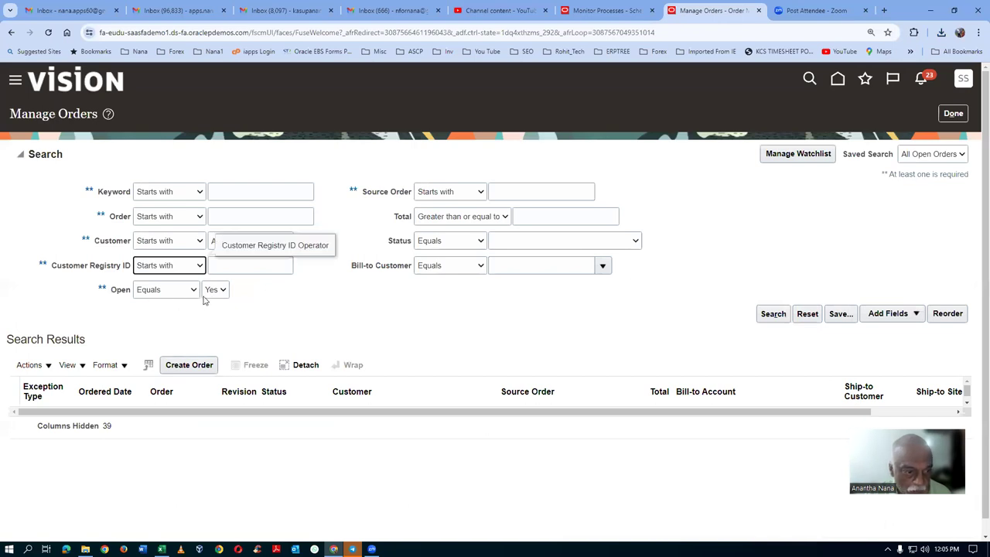
pyautogui.click(209, 290)
pyautogui.click(214, 304)
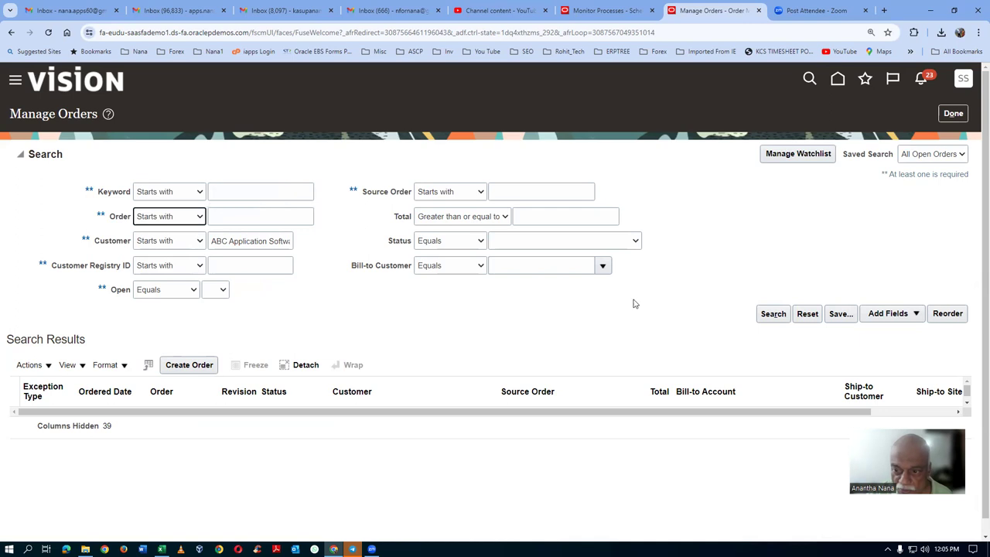
pyautogui.click(772, 315)
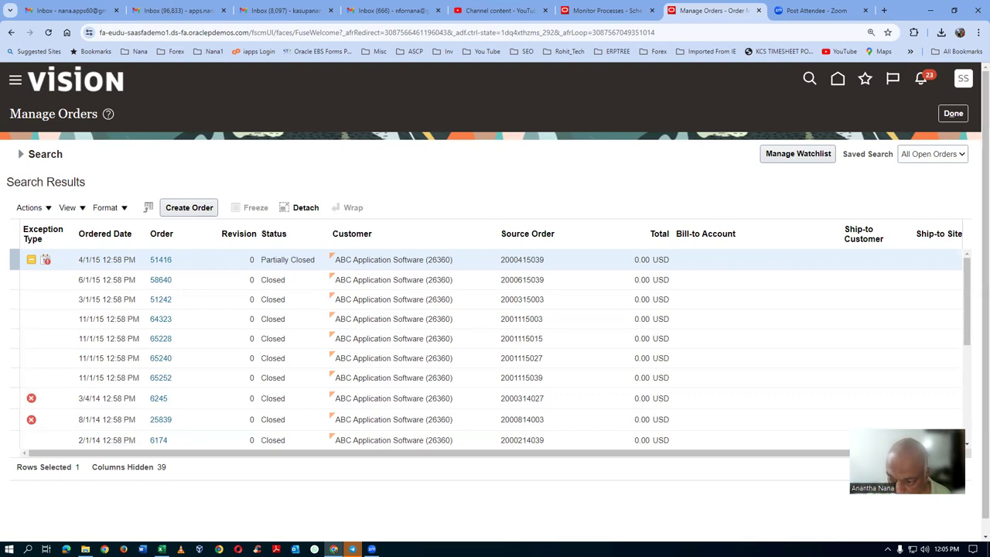
# - Check today's date and sort the customer's orders by ordered date, newest first
pyautogui.click(947, 549)
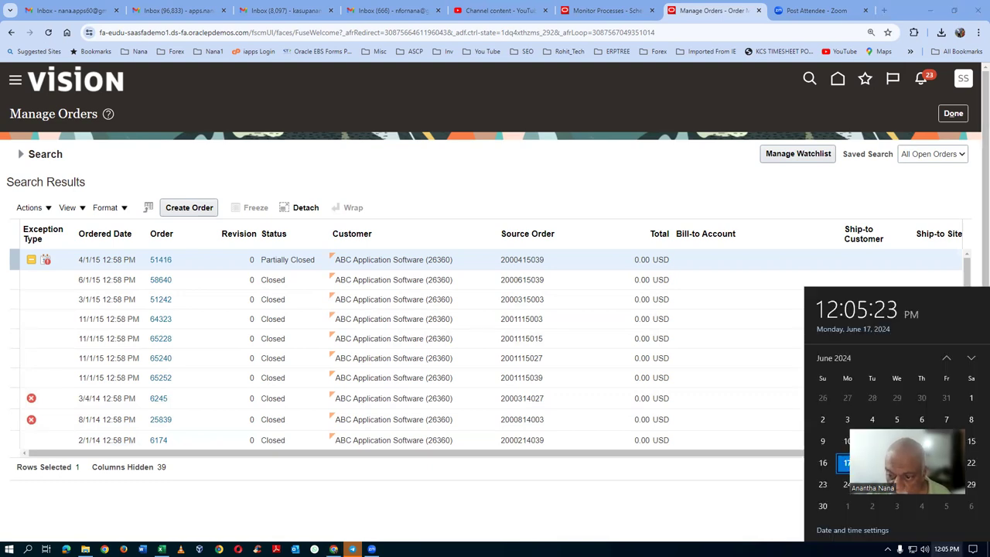
pyautogui.press('Escape')
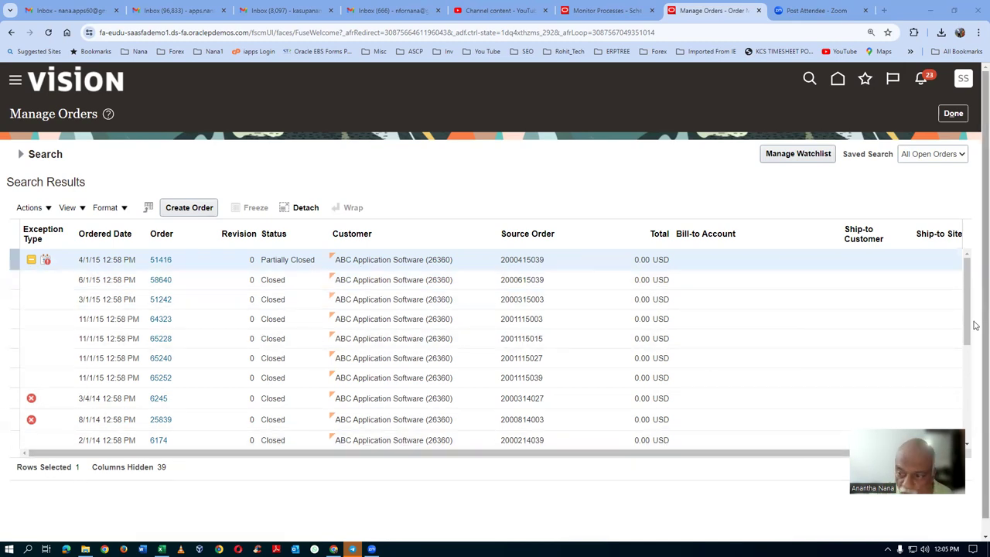
pyautogui.moveTo(970, 332); pyautogui.dragTo(976, 422)
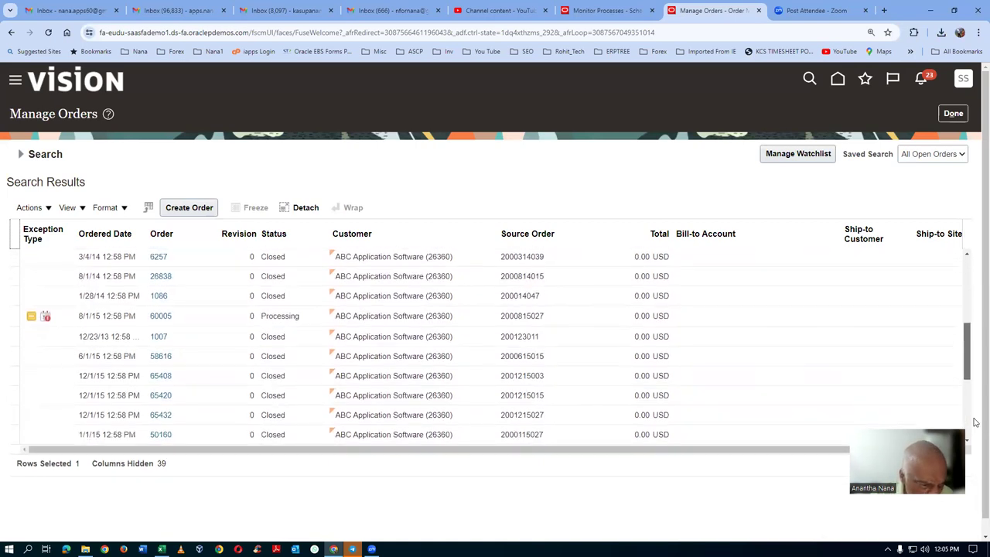
pyautogui.scroll(10, 972, 343)
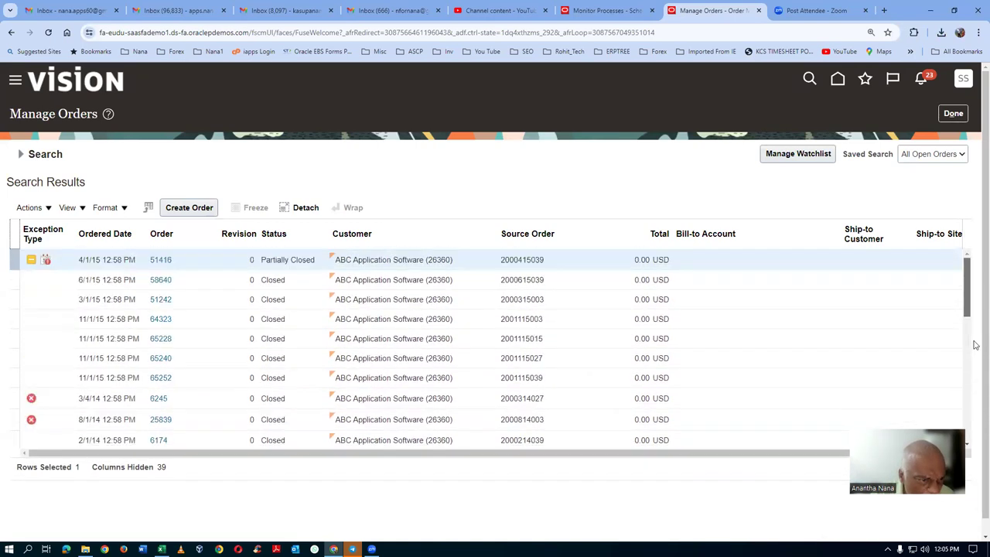
pyautogui.click(138, 236)
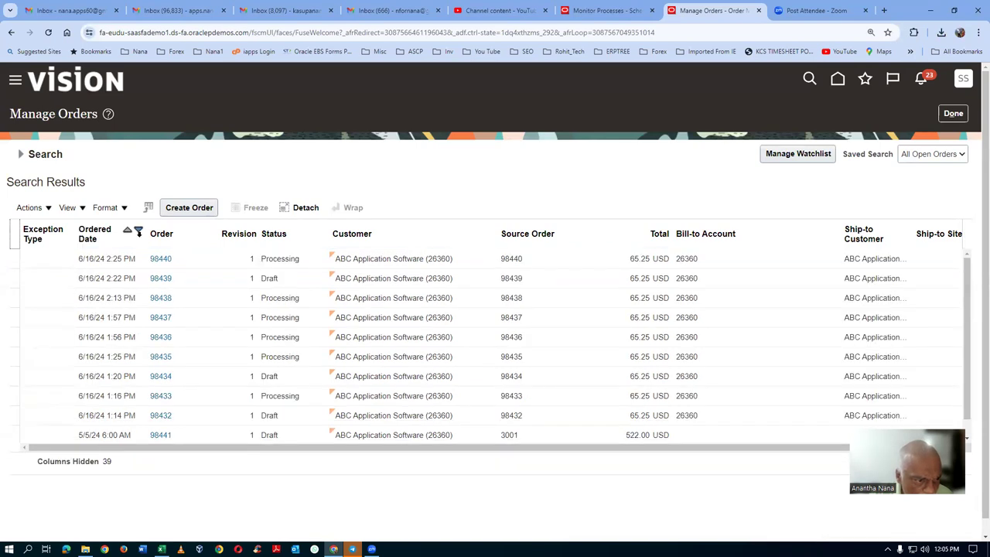
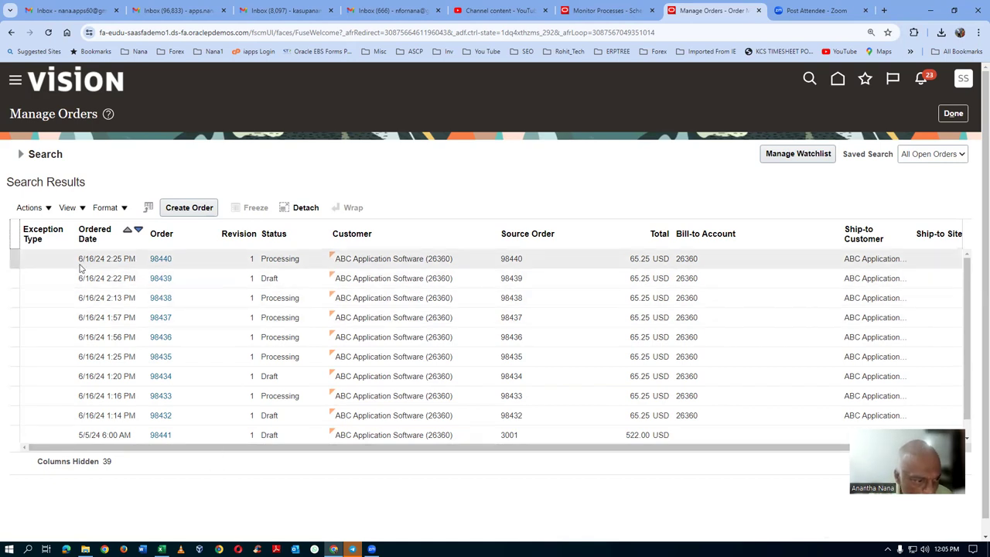
# - Open the most recent order, review its lines in the fulfillment view, and close the Manage Orders browser tab
pyautogui.click(161, 260)
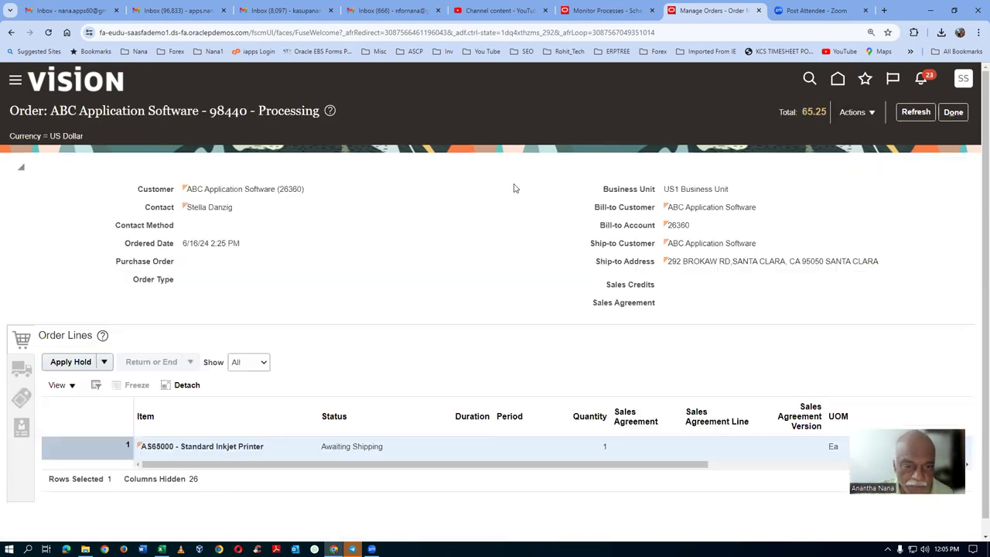
pyautogui.scroll(-1, 514, 188)
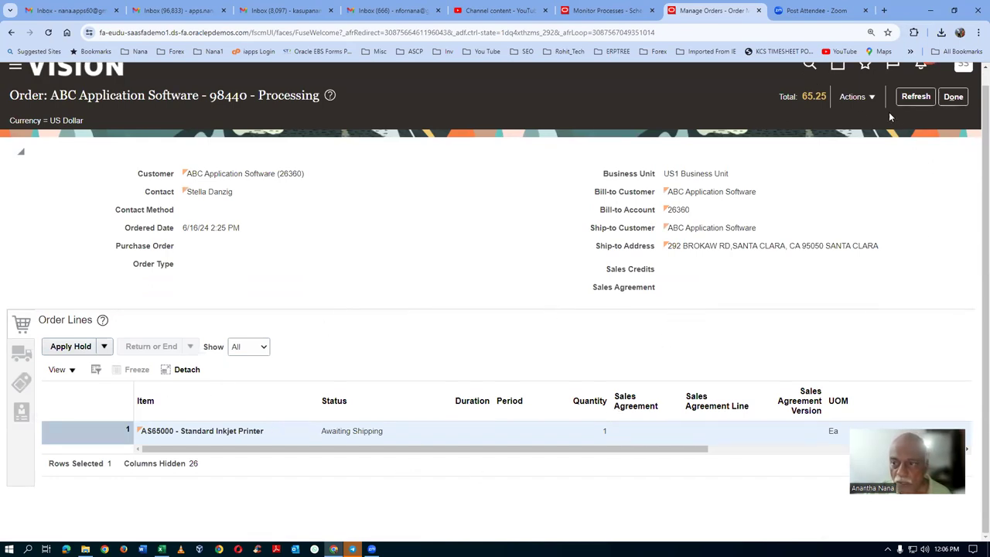
pyautogui.click(856, 96)
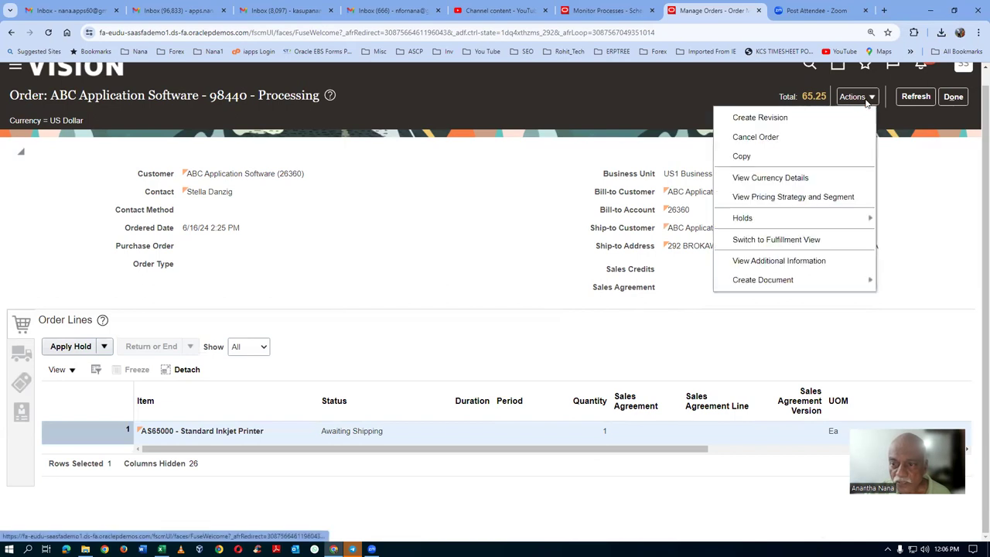
pyautogui.click(802, 242)
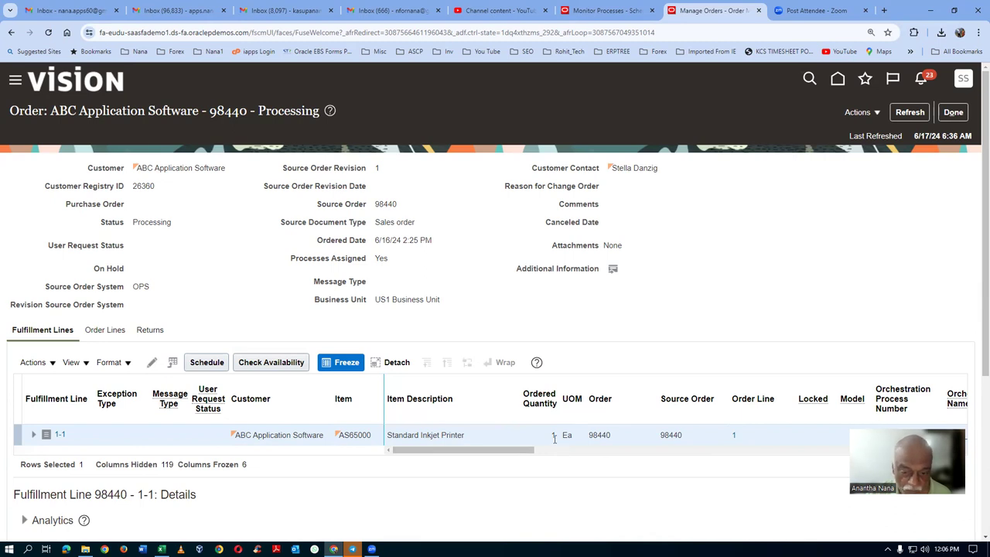
pyautogui.moveTo(530, 451); pyautogui.dragTo(468, 477)
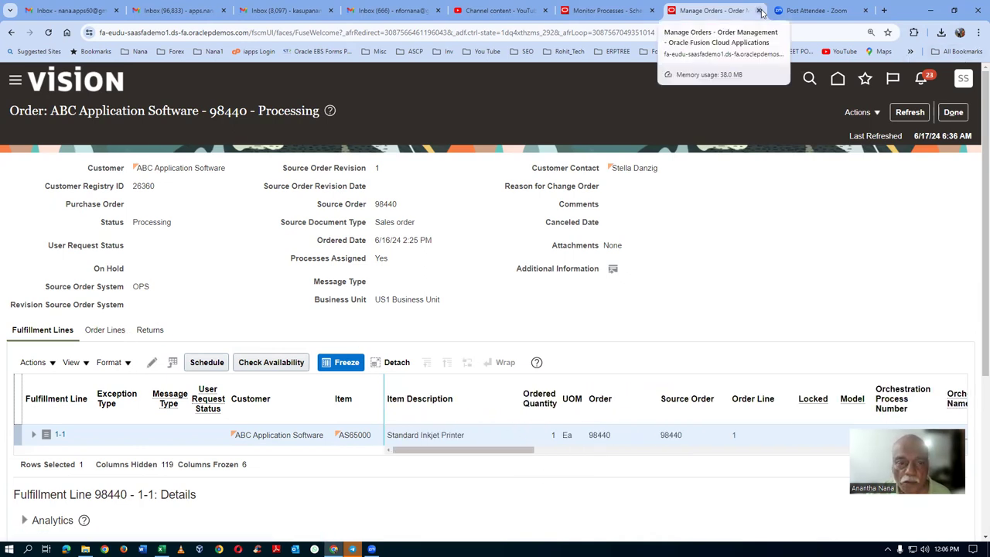
pyautogui.click(759, 11)
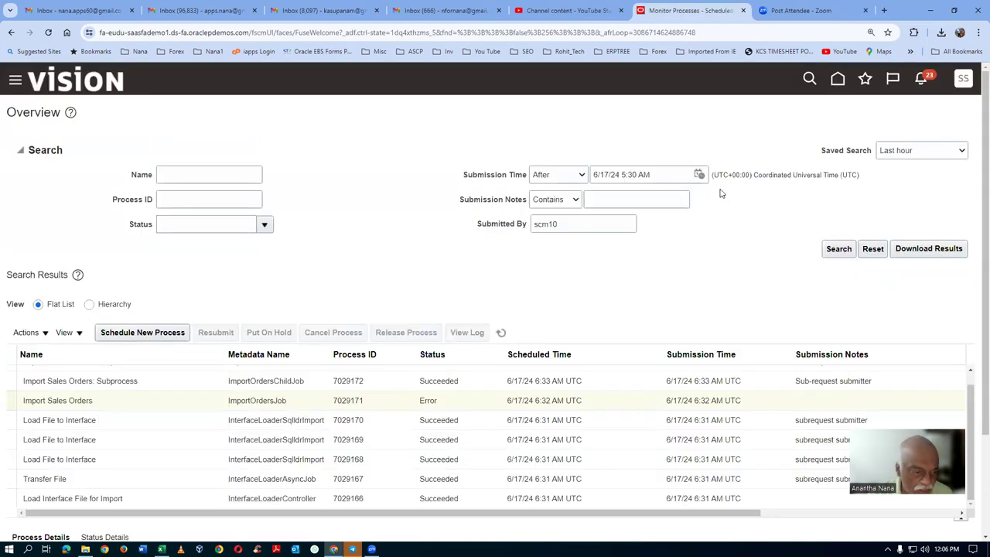
# - Open the log attachment of the succeeded Import Sales Orders subprocess and highlight the imported order's number
pyautogui.rightClick(691, 11)
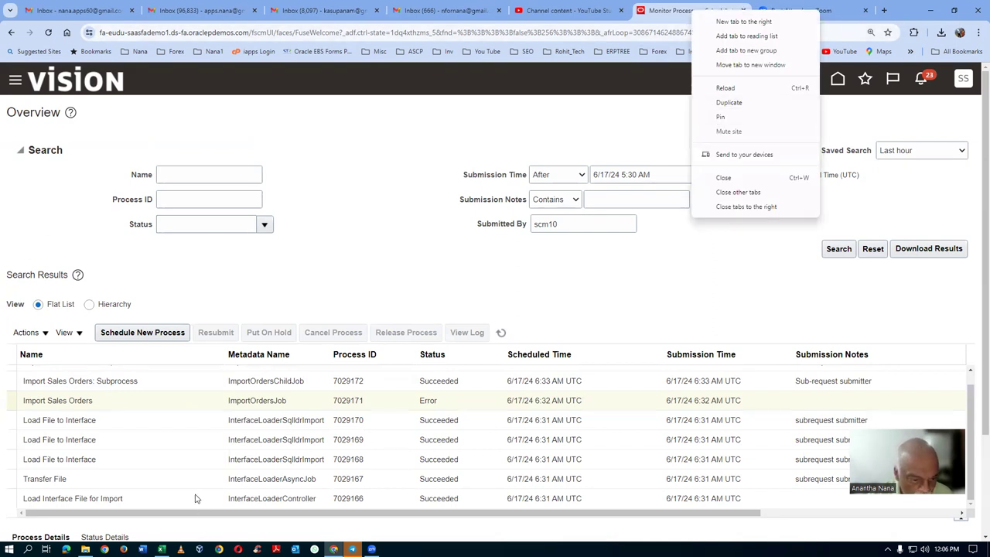
pyautogui.click(136, 408)
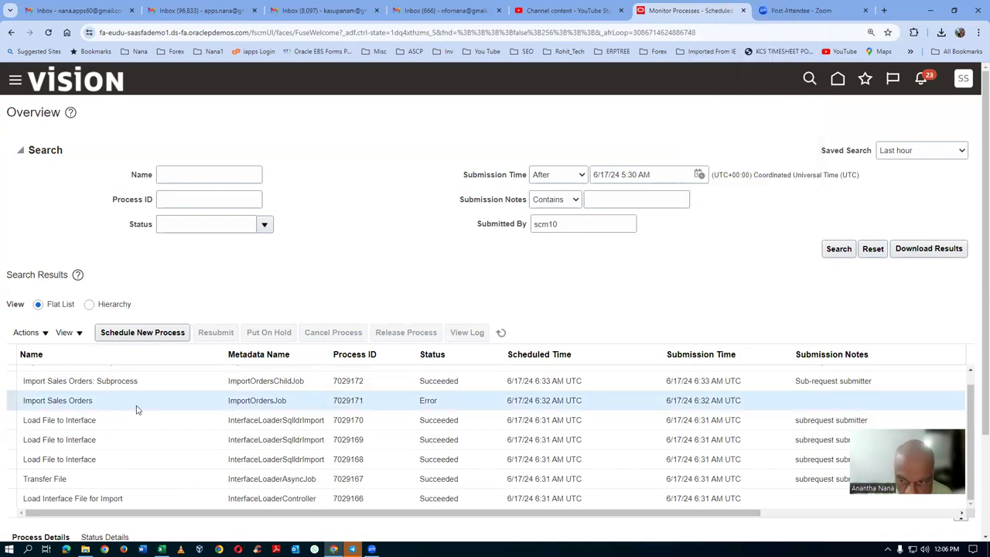
pyautogui.scroll(1, 136, 410)
pyautogui.click(138, 398)
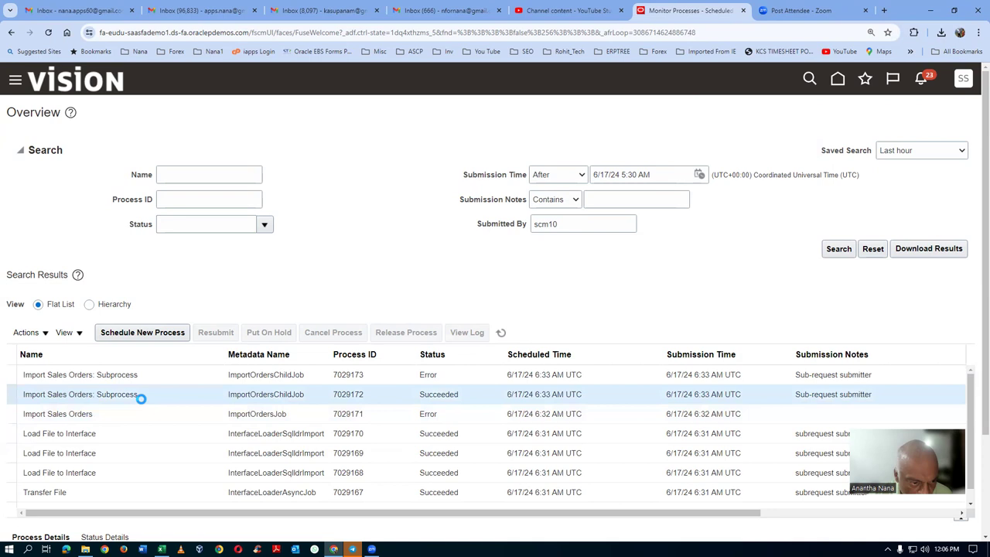
pyautogui.scroll(-1, 145, 525)
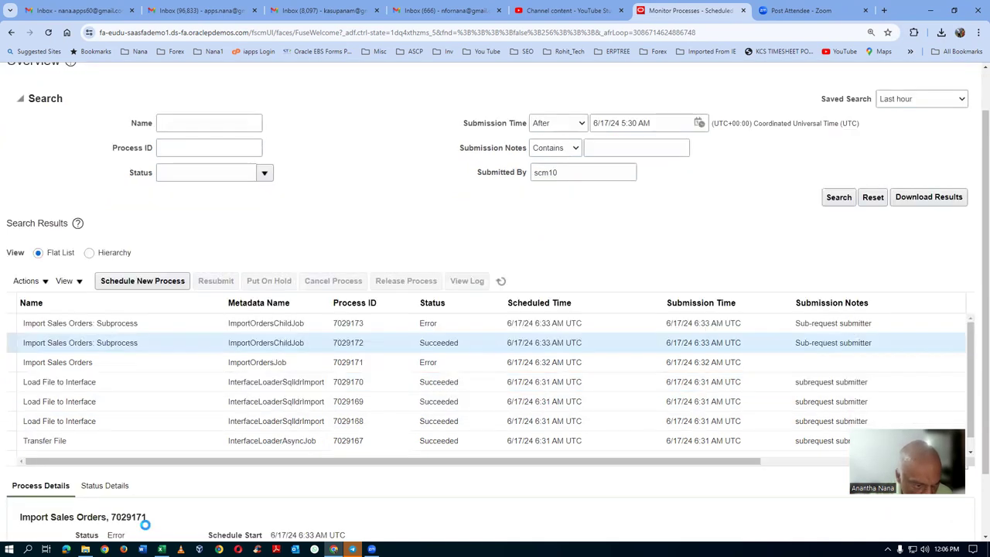
pyautogui.scroll(-1, 145, 524)
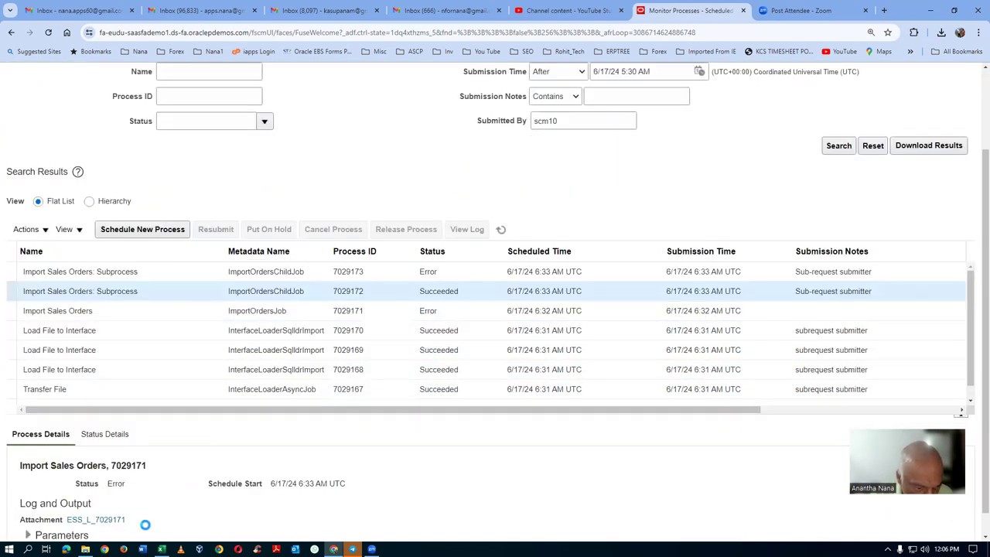
pyautogui.click(112, 520)
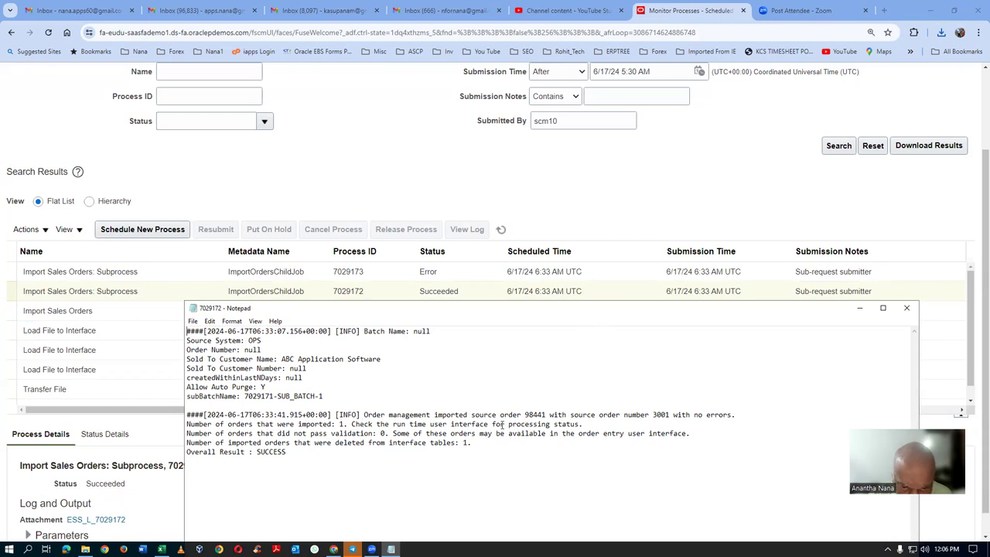
pyautogui.moveTo(526, 415); pyautogui.dragTo(546, 416)
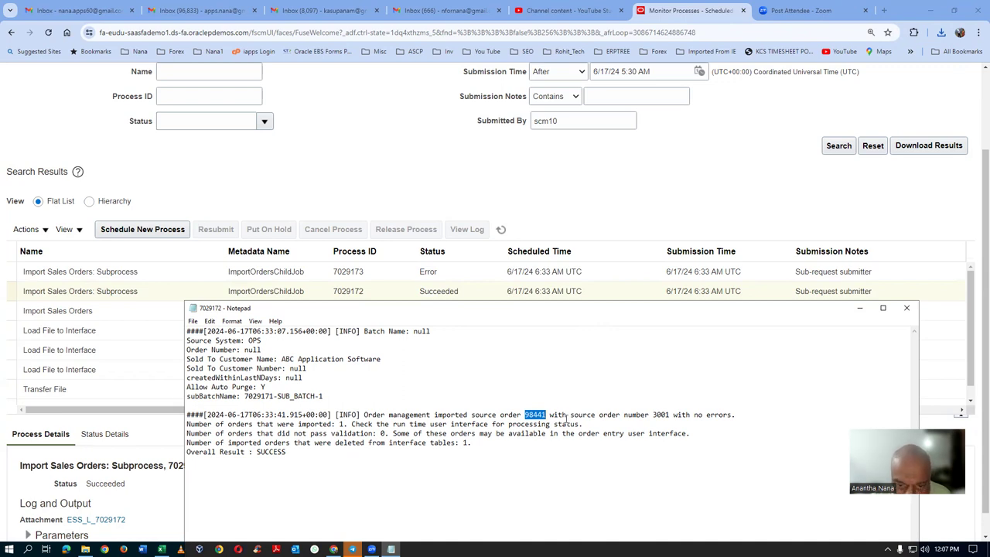
# - Duplicate the Monitor Processes browser tab and open the Manage Orders advanced search of Order Management in the copy
pyautogui.click(671, 11)
pyautogui.rightClick(671, 10)
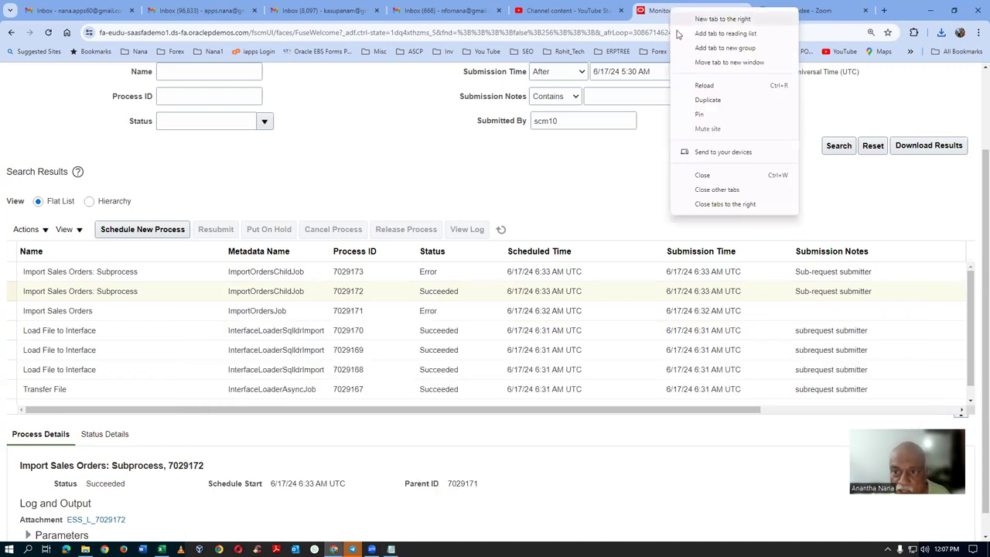
pyautogui.click(697, 98)
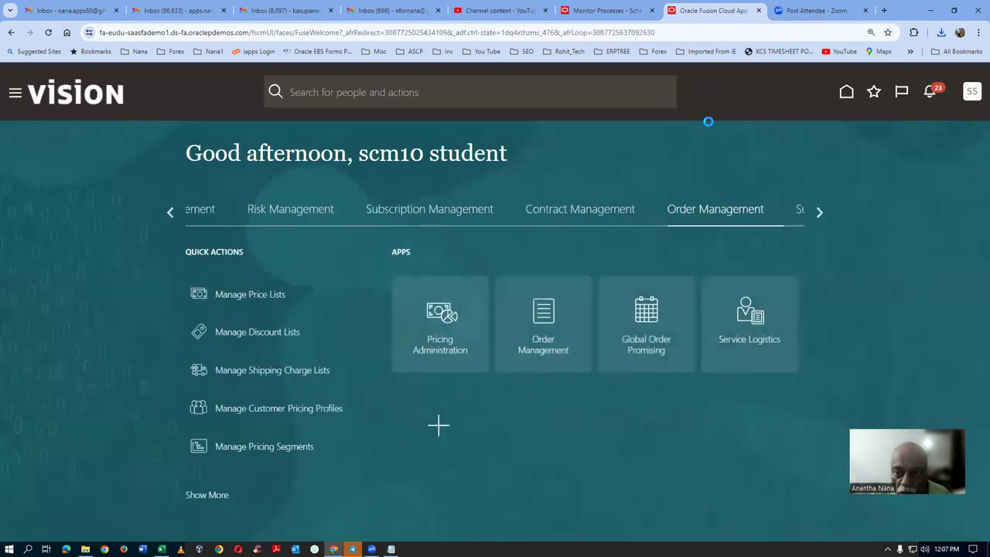
pyautogui.click(554, 346)
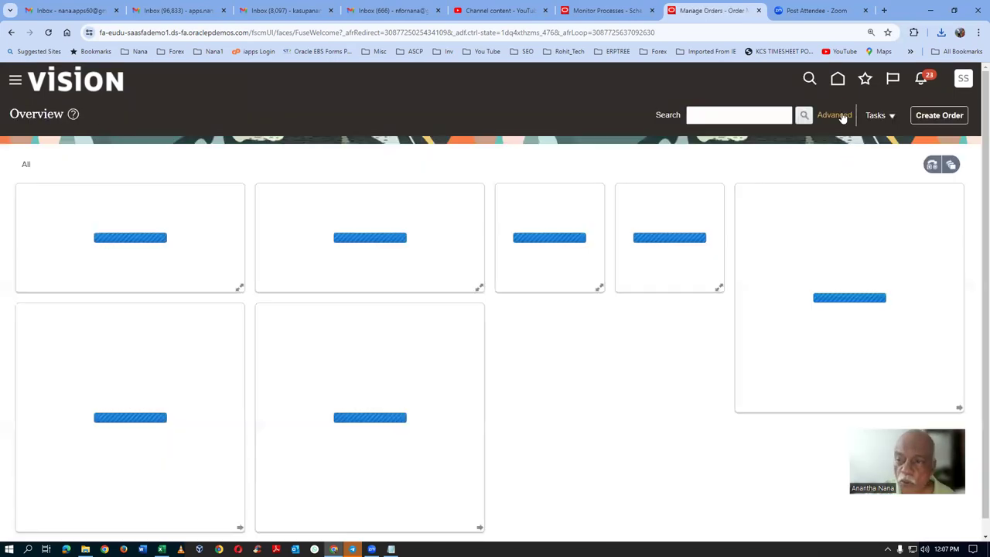
pyautogui.click(837, 115)
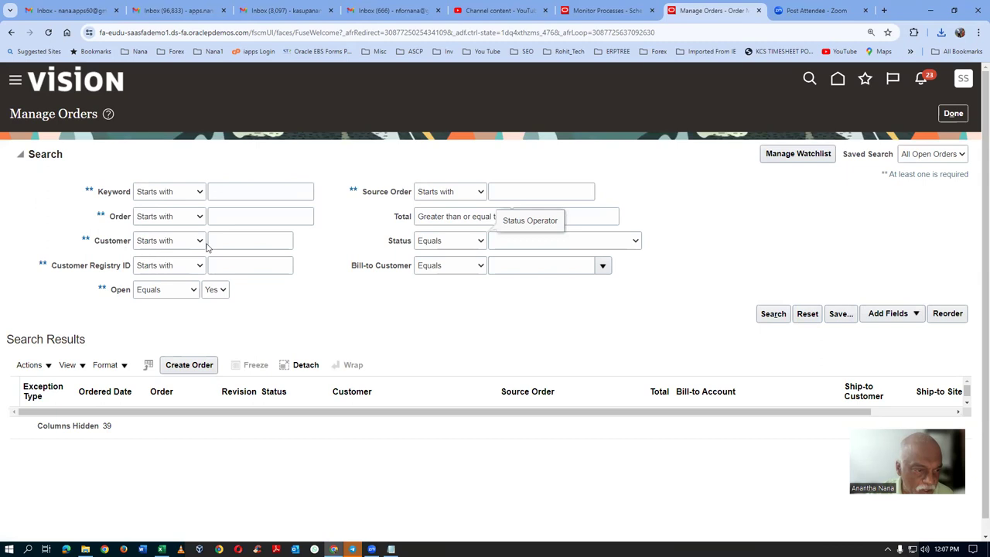
# - Search for the imported order by its order number from the log, with the Open criterion cleared
pyautogui.click(307, 216)
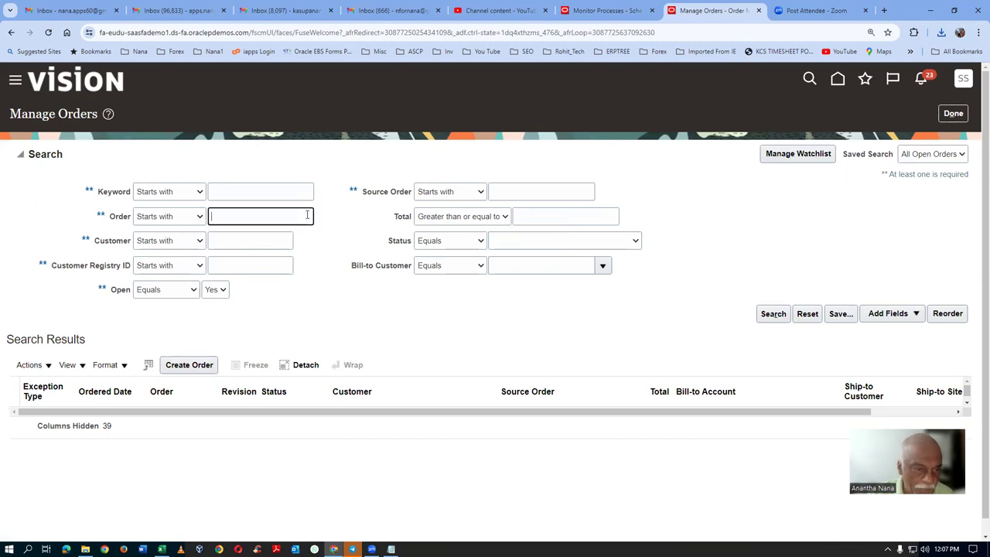
pyautogui.write('98441')
pyautogui.press('Tab')
pyautogui.click(217, 290)
pyautogui.click(215, 302)
pyautogui.click(773, 314)
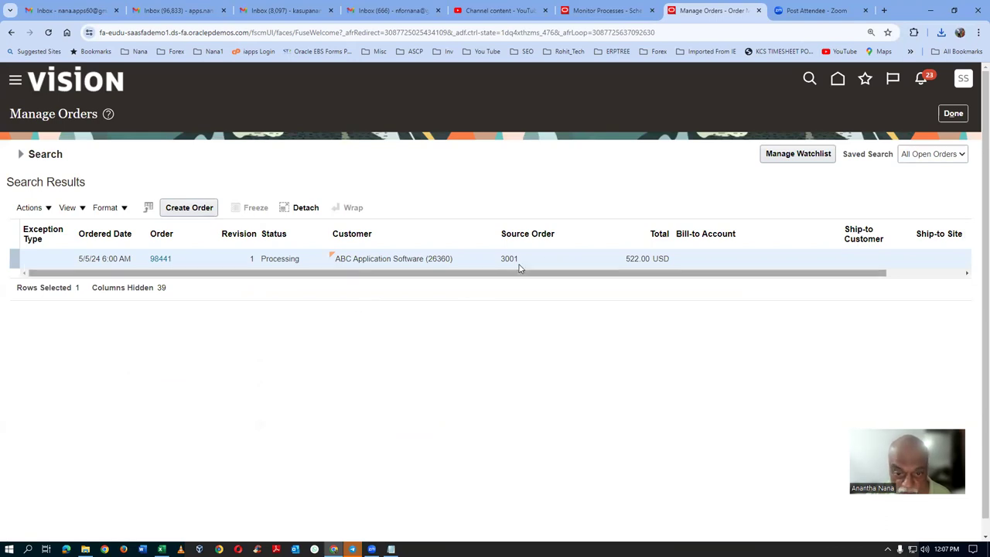
# - Open the found ABC Application Software order, check its order line, and switch to the fulfillment view
pyautogui.moveTo(515, 274); pyautogui.dragTo(561, 281)
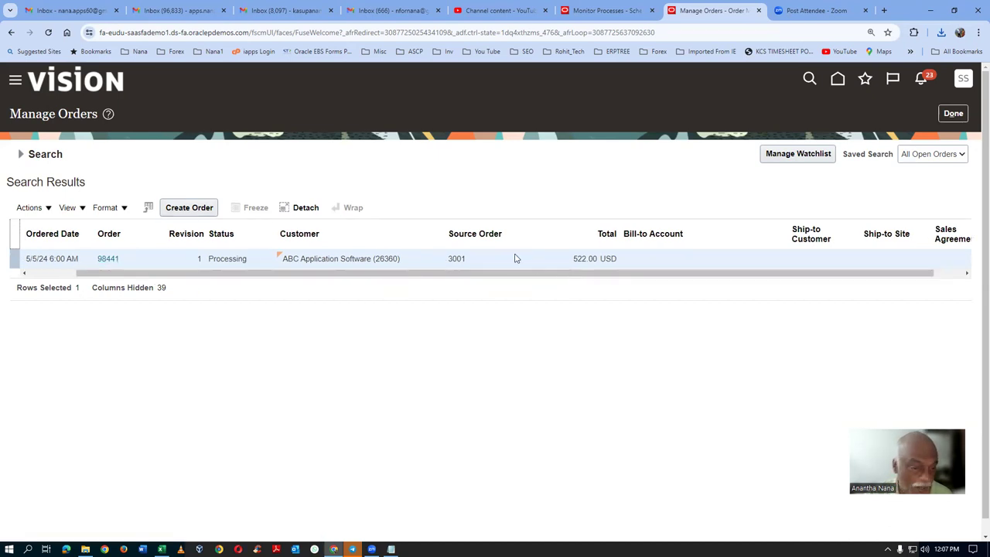
pyautogui.click(109, 259)
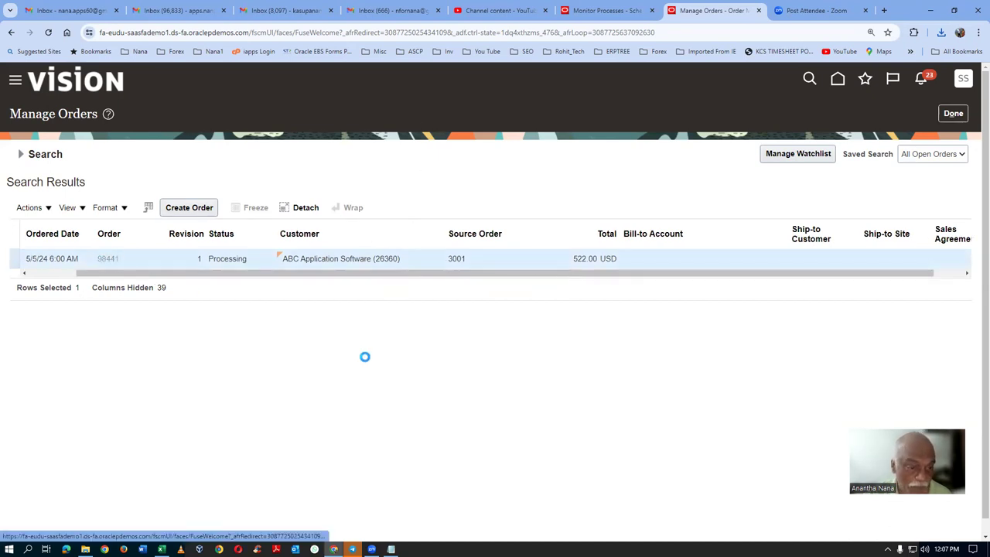
pyautogui.scroll(-1, 367, 363)
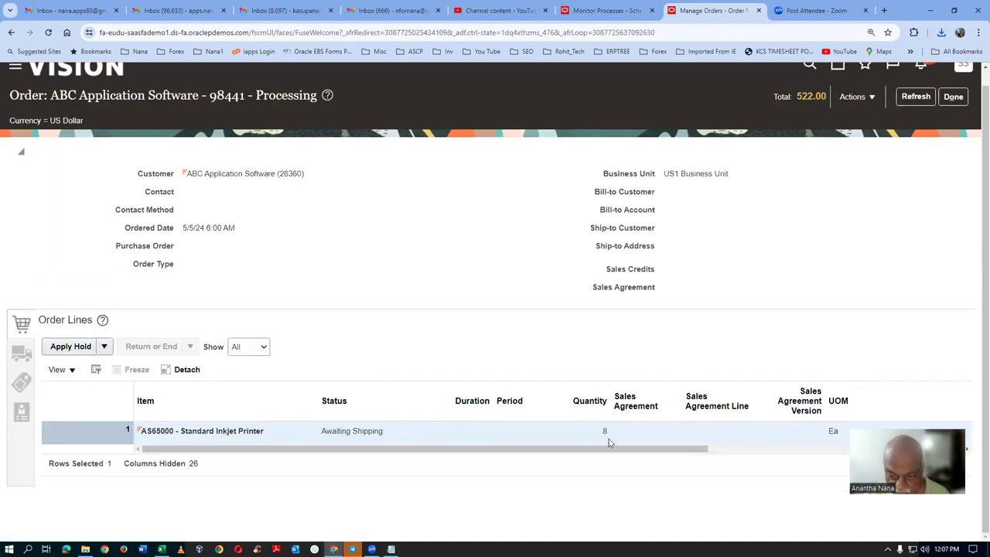
pyautogui.hscroll(2, 654, 454)
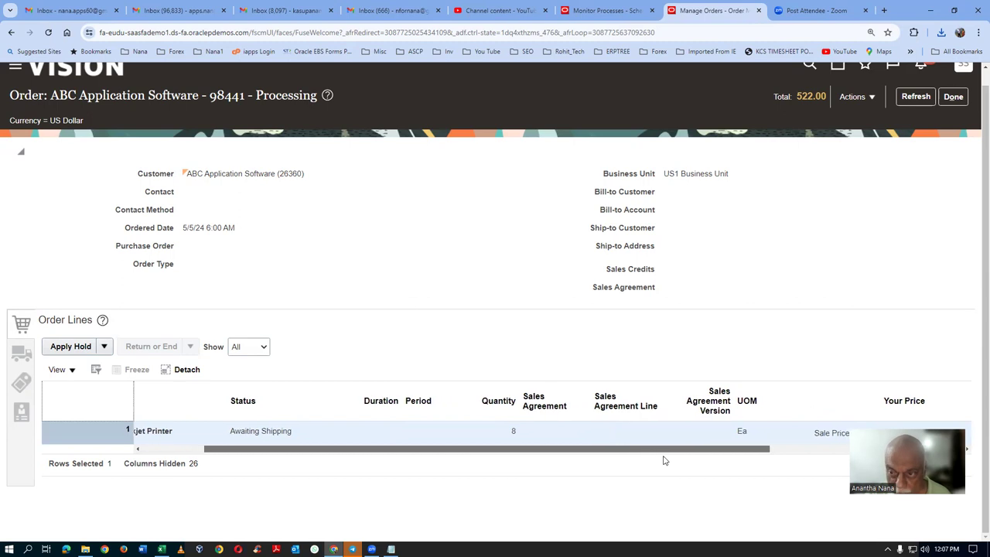
pyautogui.click(855, 97)
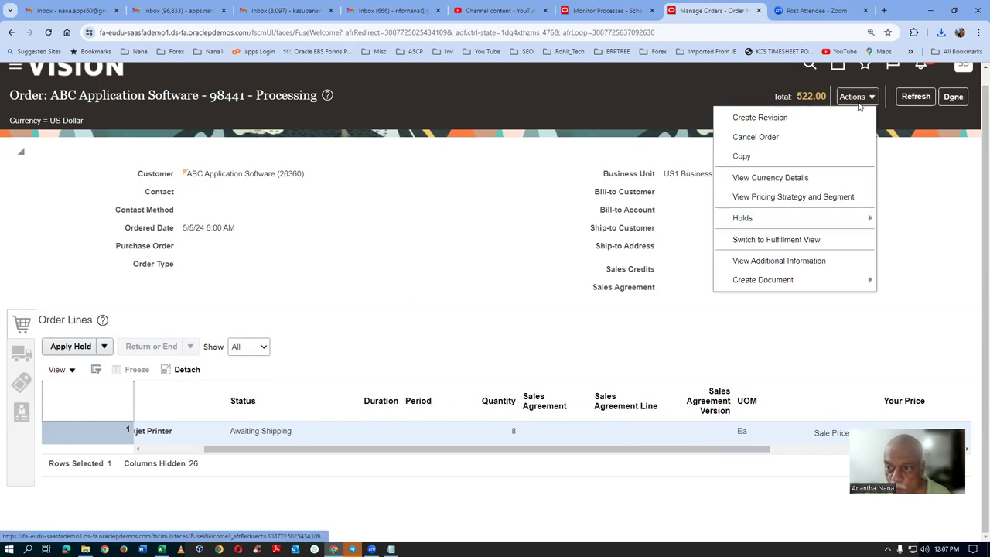
pyautogui.click(776, 239)
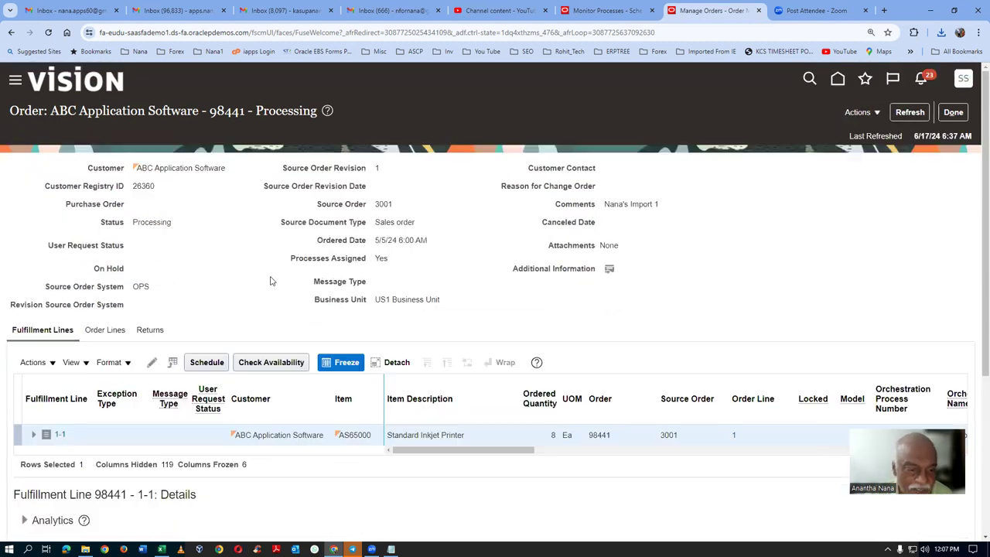
# - Review the fulfillment line's columns and supply details, and view its additional information before closing it
pyautogui.scroll(-3, 271, 280)
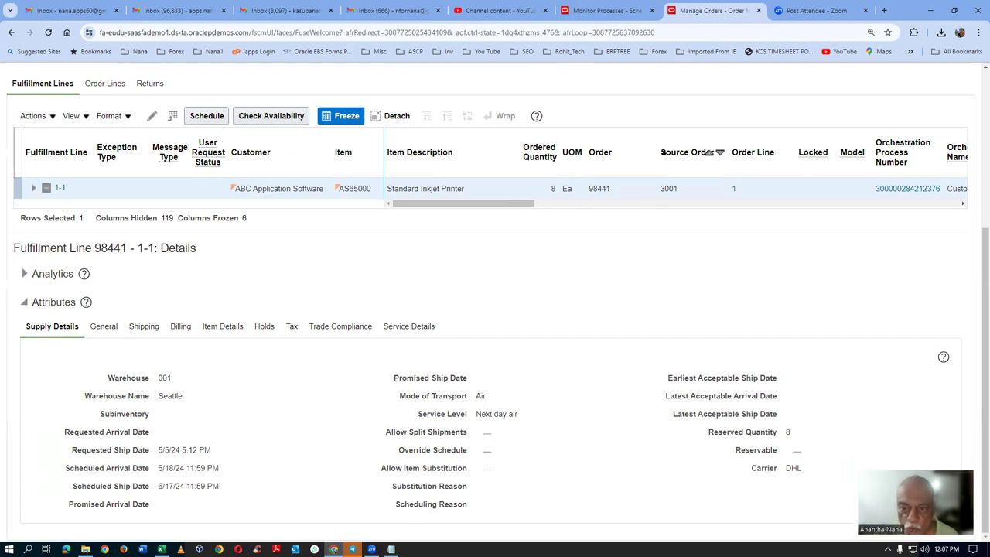
pyautogui.moveTo(490, 206); pyautogui.dragTo(921, 216)
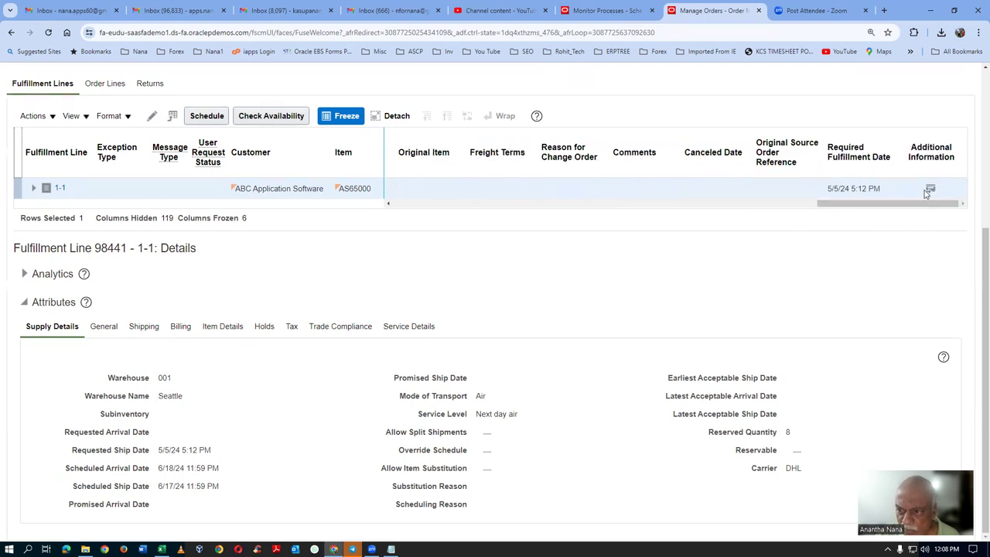
pyautogui.click(932, 191)
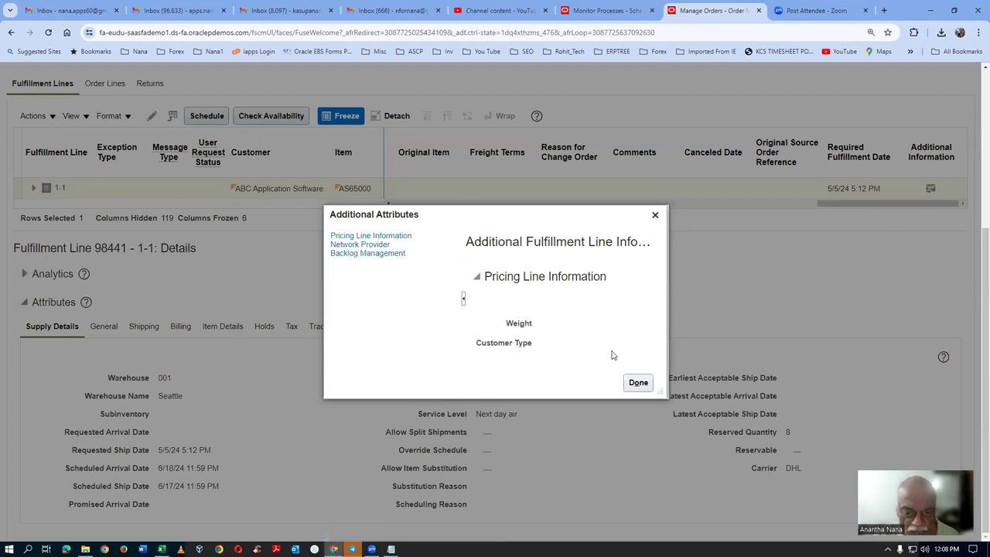
pyautogui.click(638, 383)
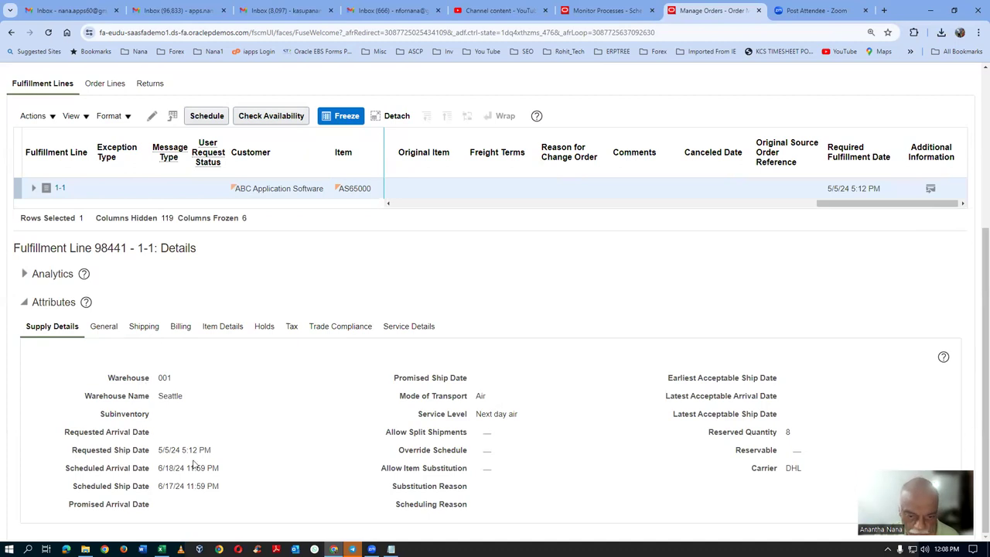
# - Review the fulfillment line's General attributes and highlight the unit selling price
pyautogui.click(104, 327)
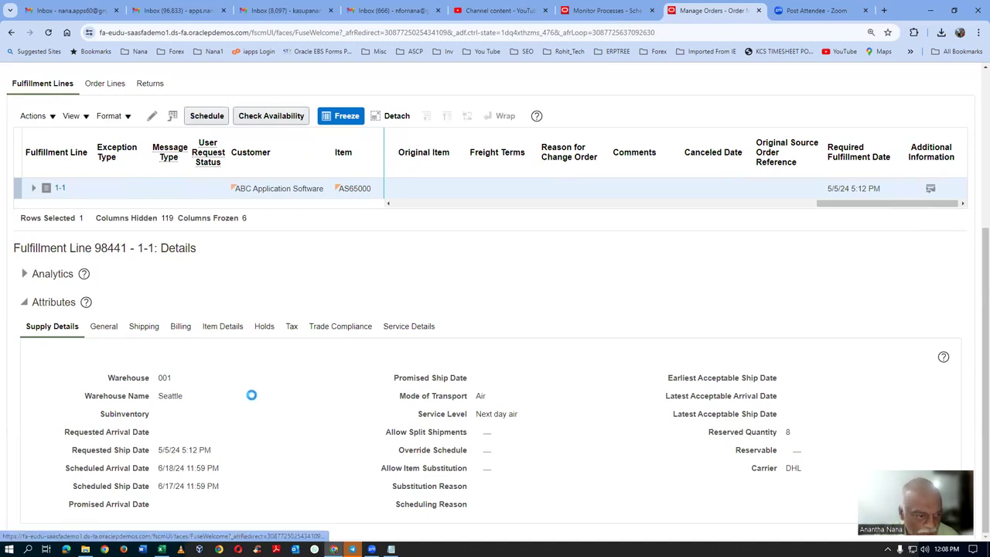
pyautogui.scroll(-3, 252, 399)
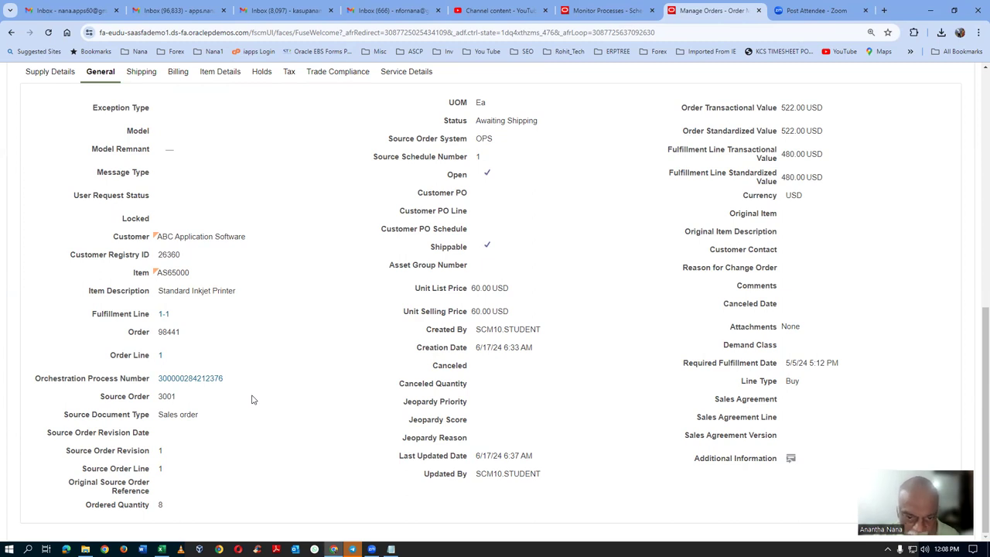
pyautogui.moveTo(471, 311); pyautogui.dragTo(510, 314)
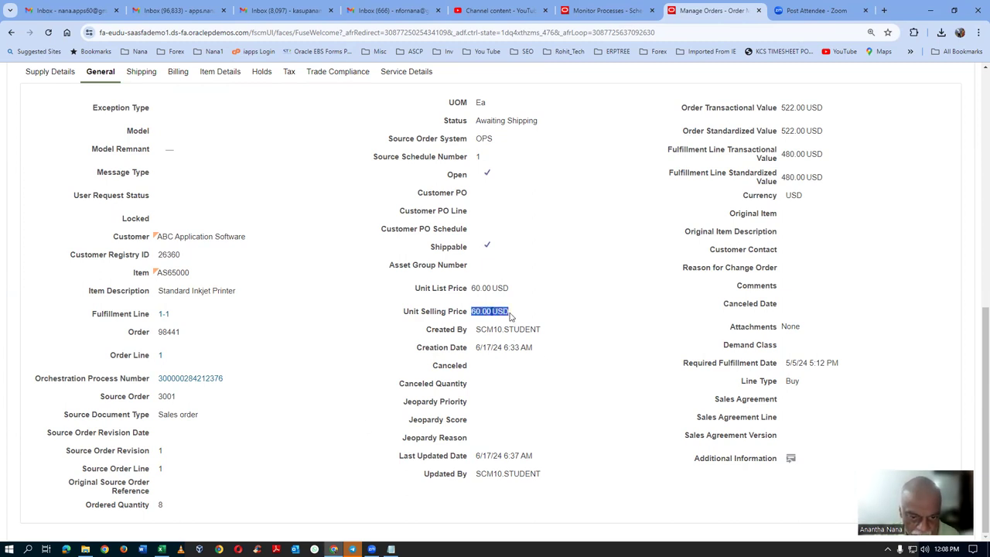
pyautogui.click(543, 416)
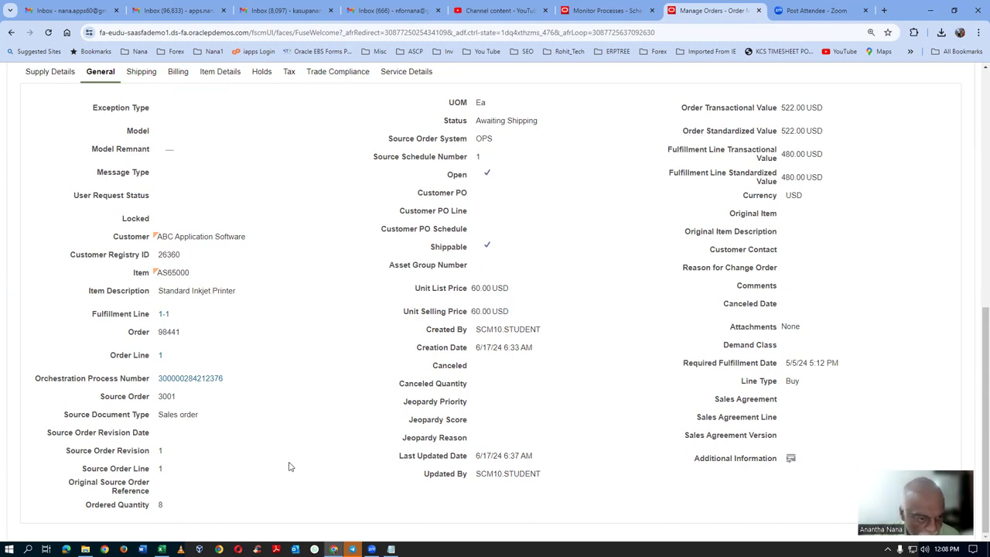
pyautogui.scroll(3, 290, 466)
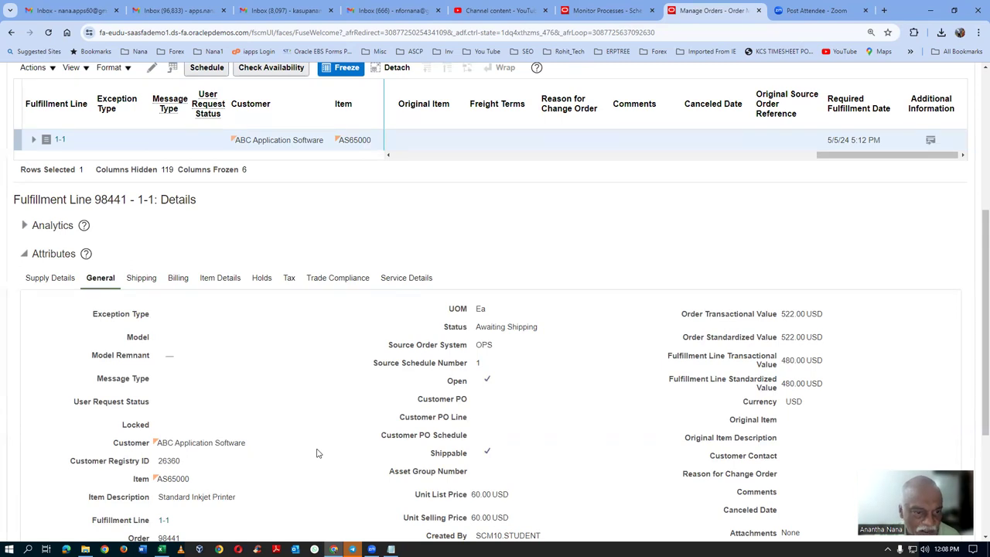
# - Check the fulfillment line's Shipping attributes, recheck the General attributes, and return to the Supply Details
pyautogui.click(142, 282)
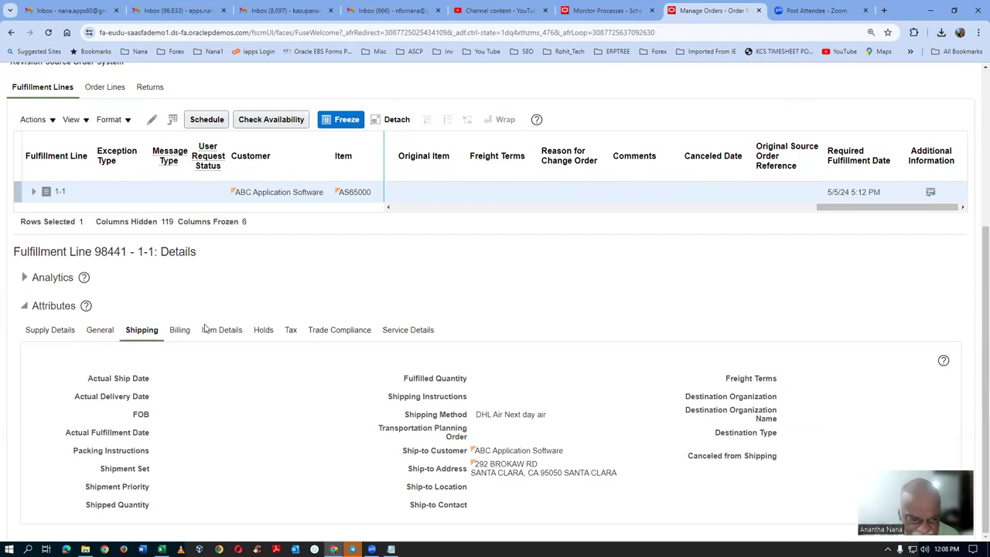
pyautogui.click(109, 333)
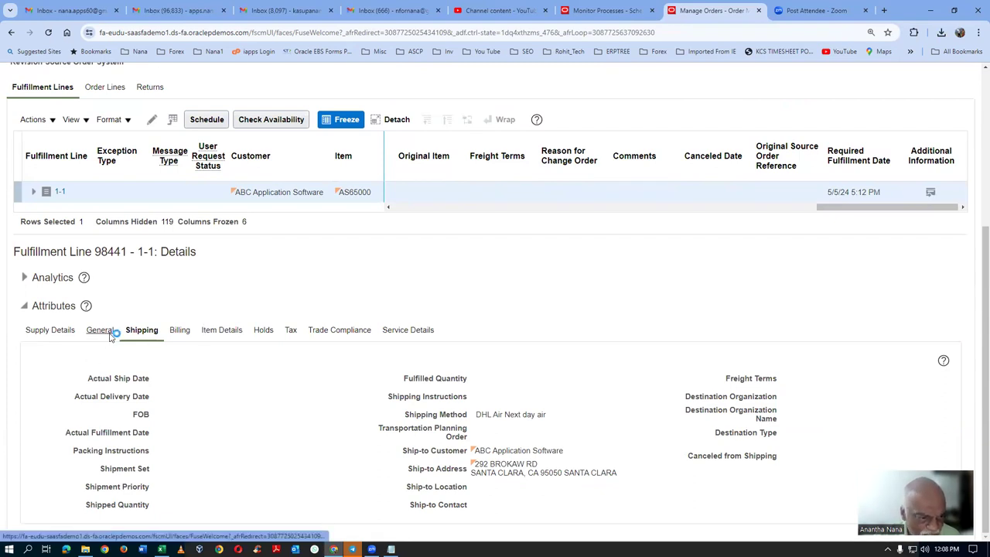
pyautogui.scroll(-1, 565, 352)
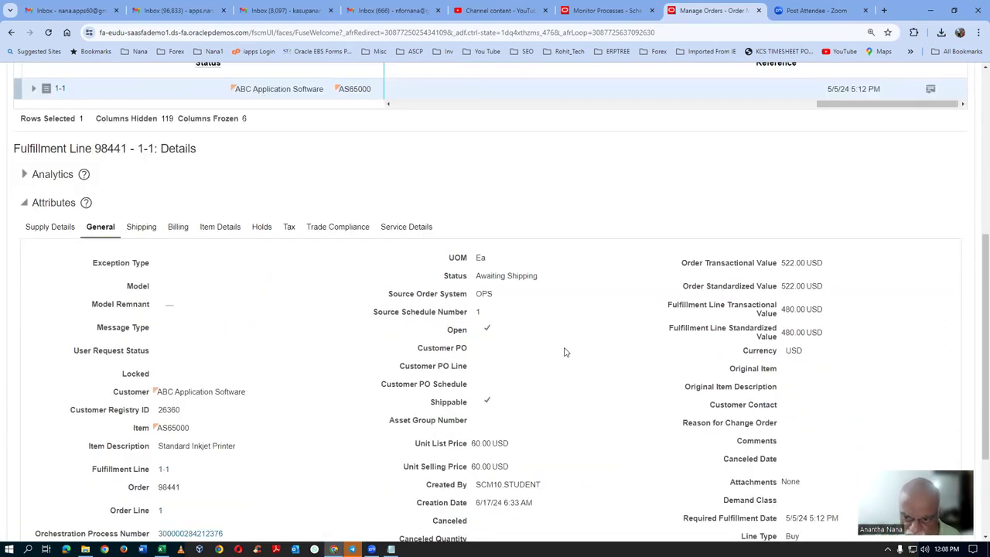
pyautogui.scroll(-1, 565, 352)
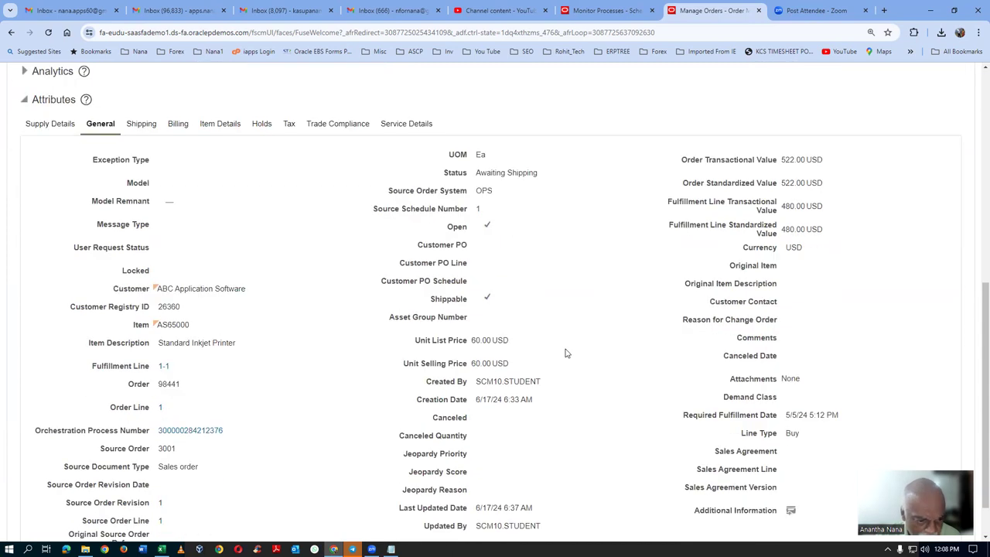
pyautogui.scroll(-1, 565, 353)
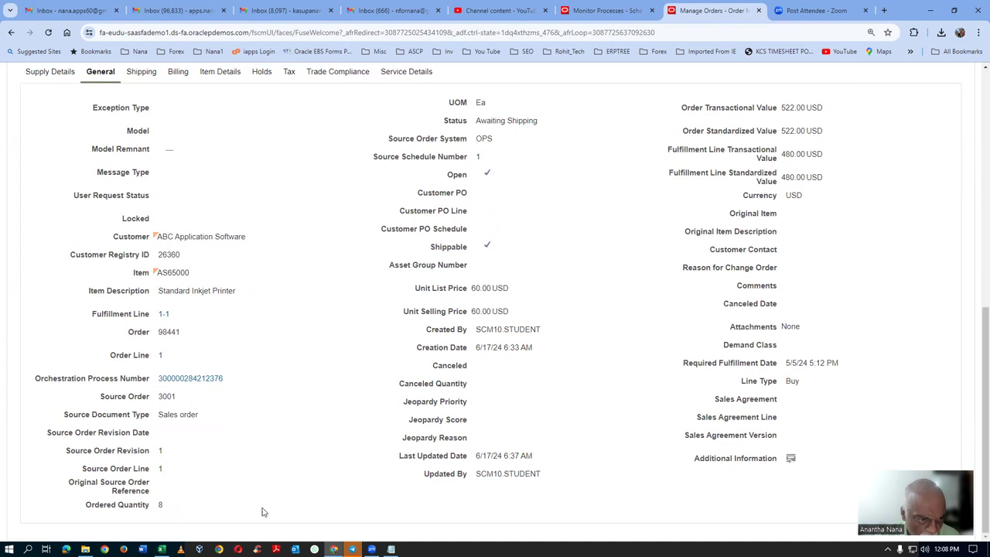
pyautogui.scroll(2, 262, 512)
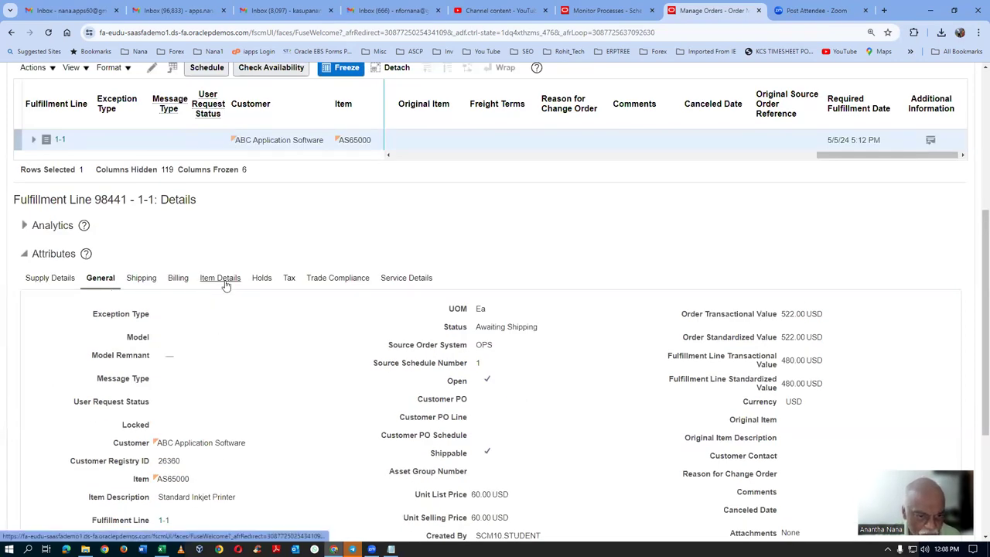
pyautogui.click(54, 280)
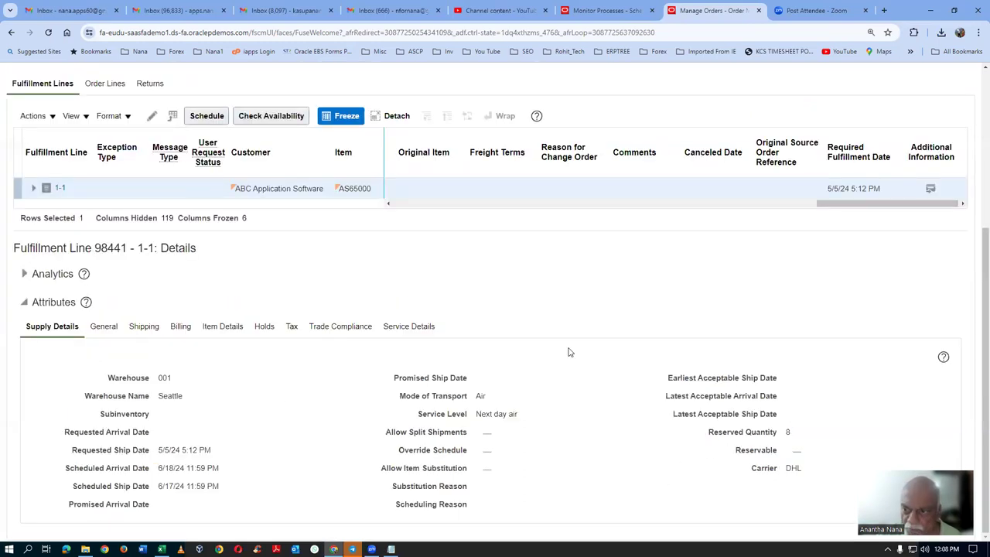
# - Examine the list of available columns for the fulfillment lines table, then check the line's value, warehouse and business unit columns
pyautogui.scroll(2, 575, 349)
pyautogui.moveTo(899, 358); pyautogui.dragTo(453, 382)
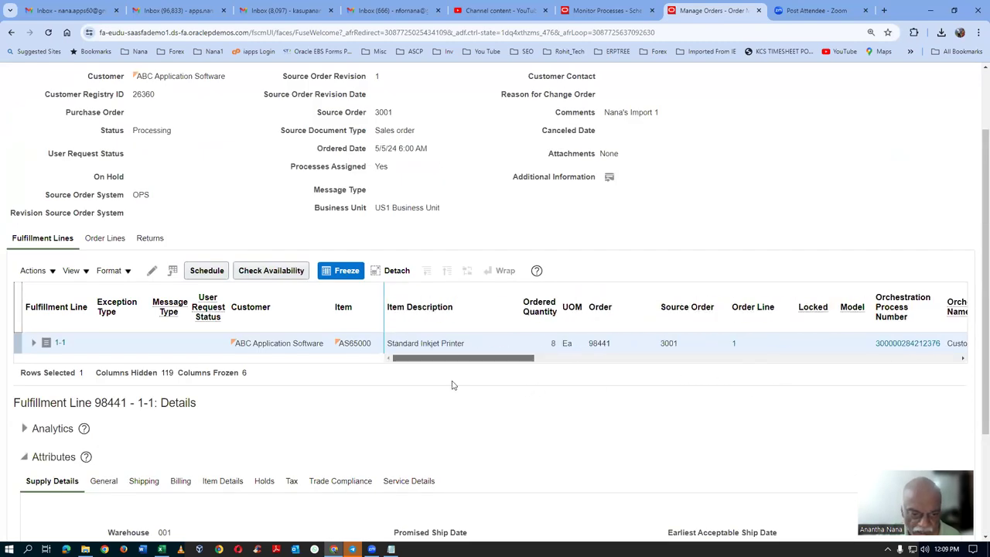
pyautogui.click(71, 270)
pyautogui.moveTo(94, 292)
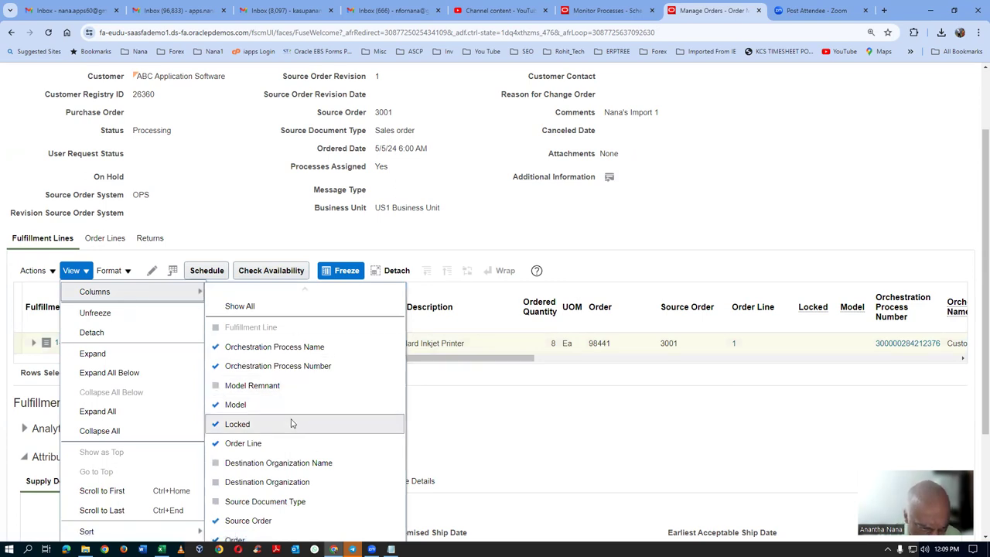
pyautogui.scroll(-2, 292, 423)
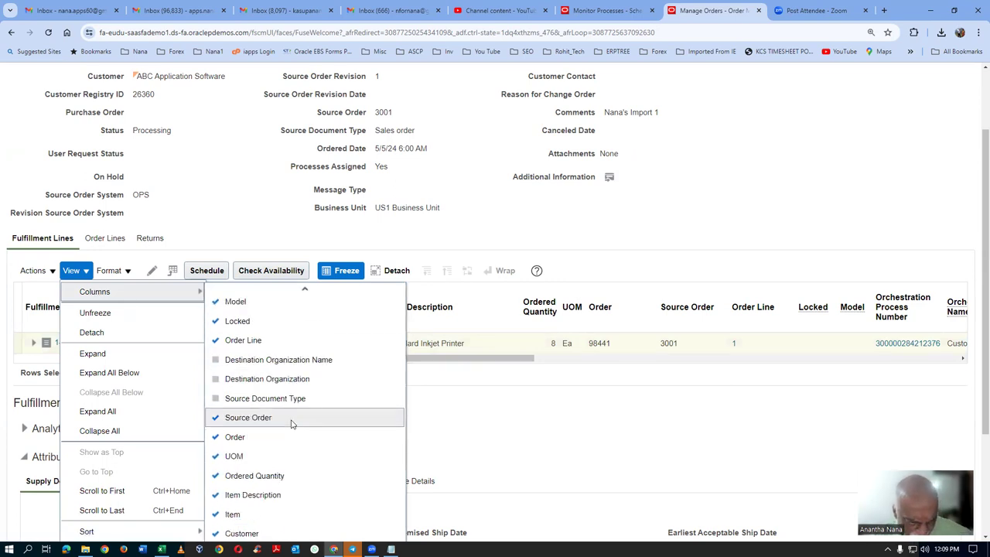
pyautogui.scroll(-2, 292, 423)
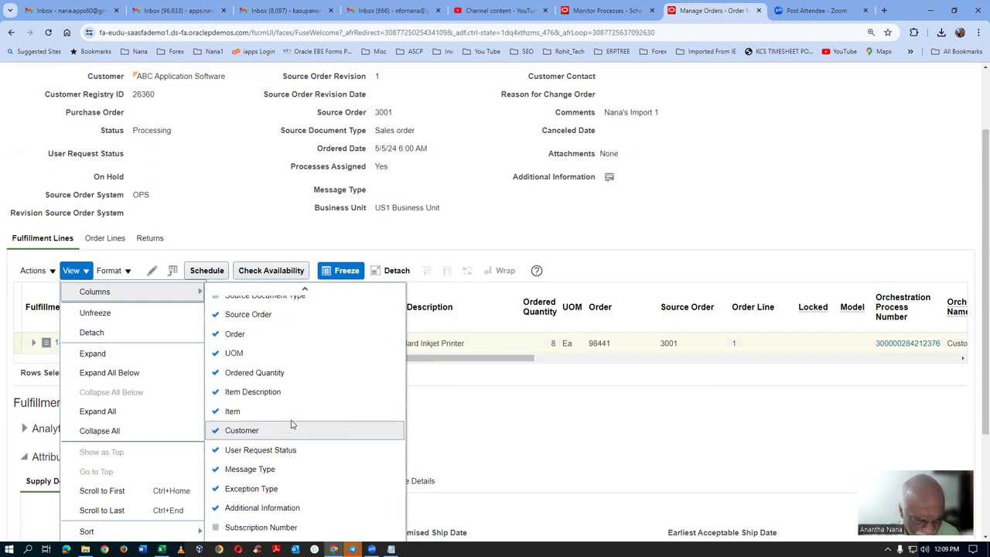
pyautogui.scroll(-2, 290, 433)
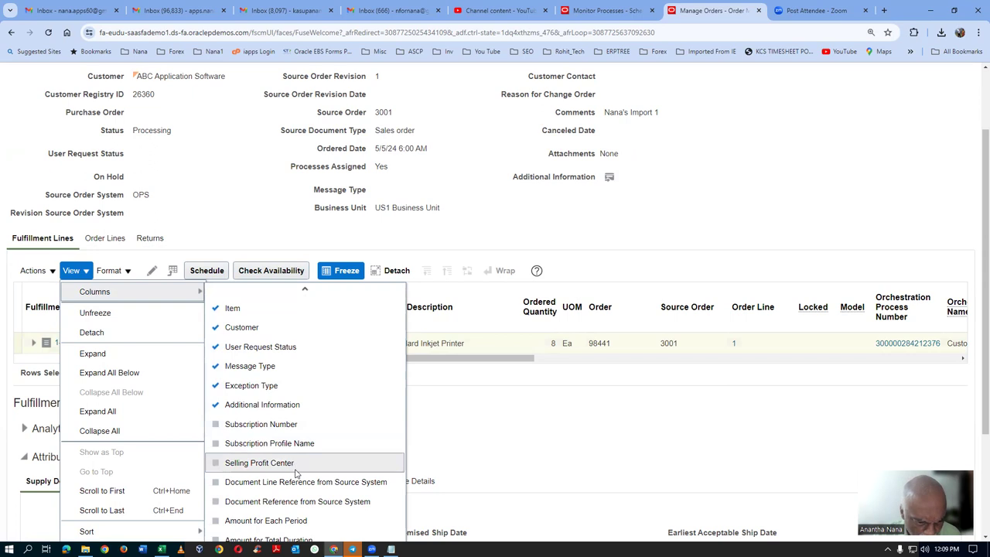
pyautogui.scroll(-1, 296, 473)
pyautogui.scroll(-2, 320, 473)
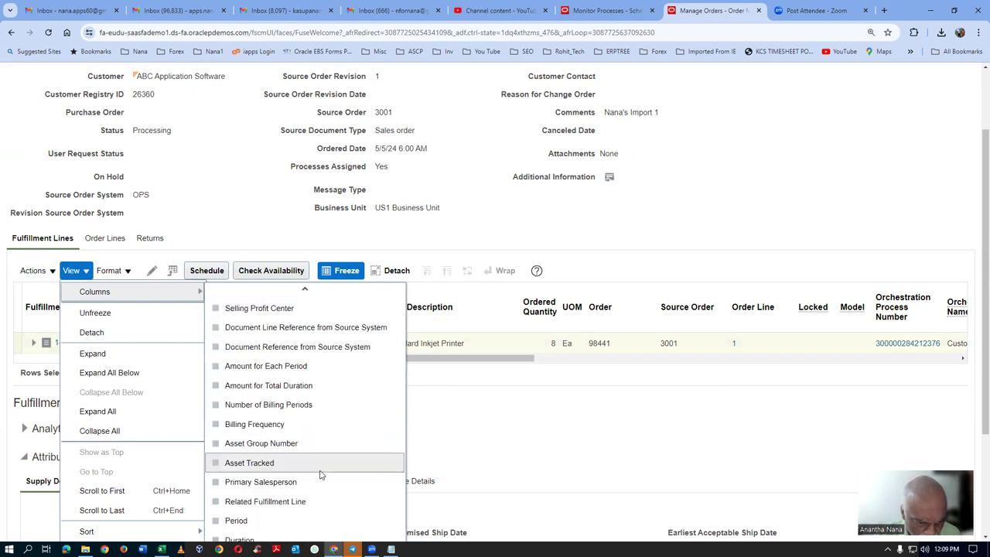
pyautogui.scroll(-1, 321, 474)
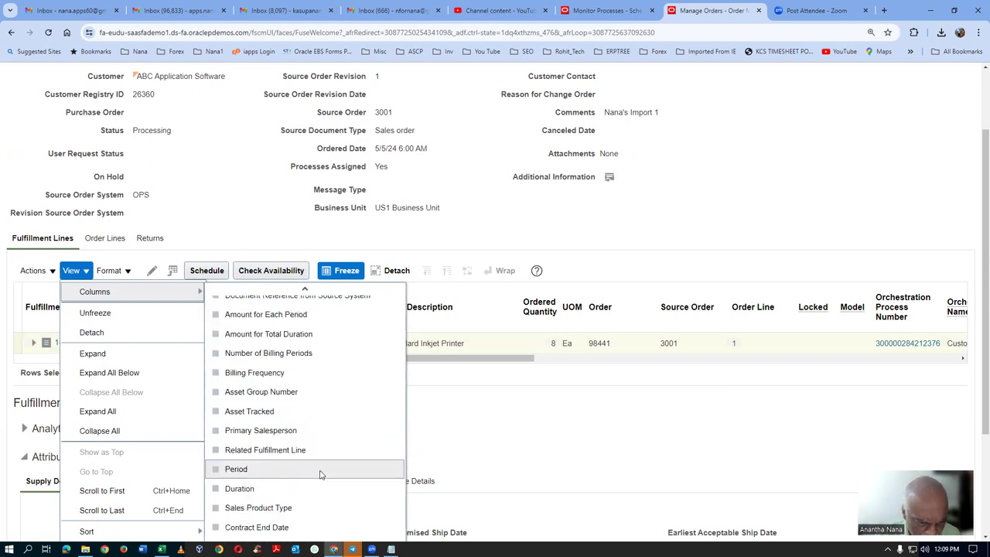
pyautogui.scroll(-2, 321, 475)
pyautogui.scroll(-2, 321, 475)
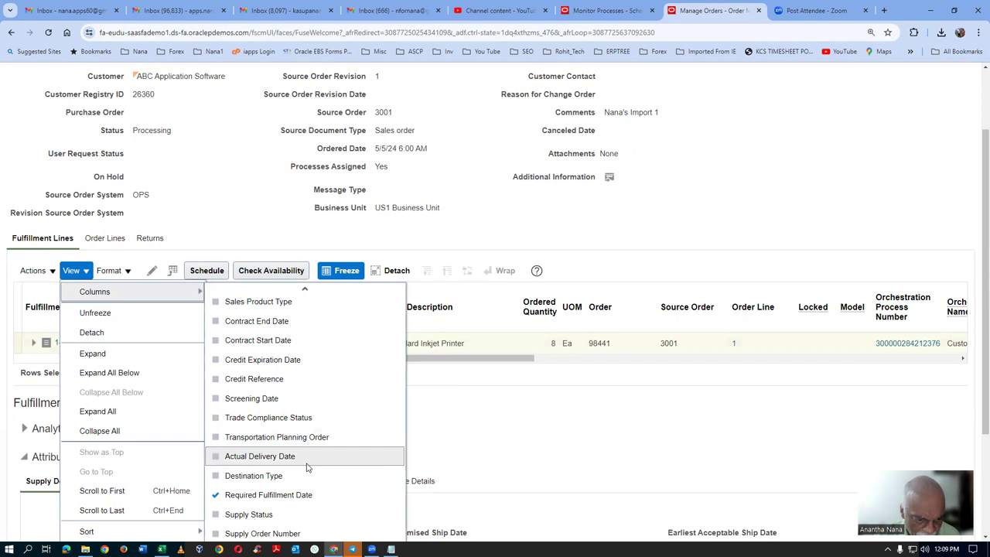
pyautogui.scroll(-3, 306, 467)
pyautogui.scroll(-4, 306, 467)
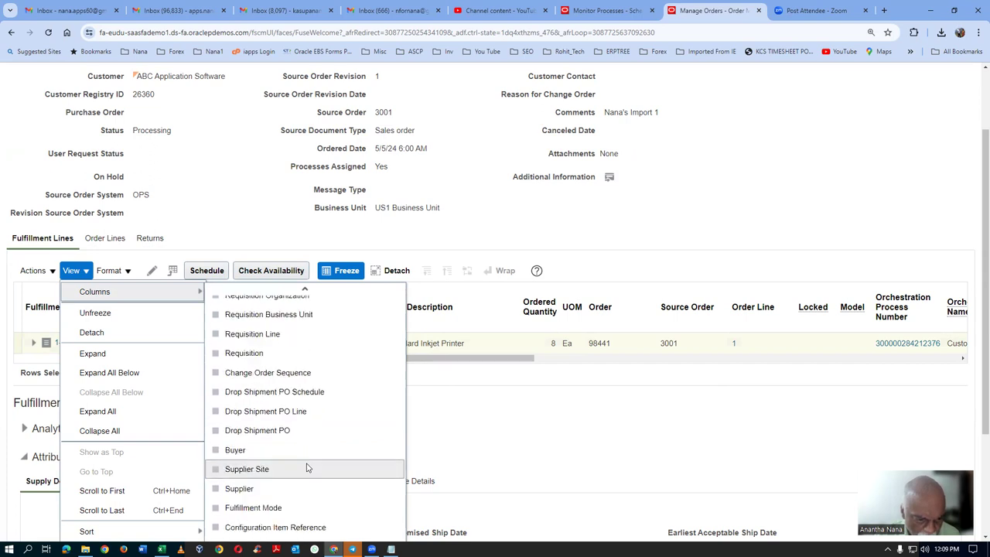
pyautogui.scroll(-2, 306, 468)
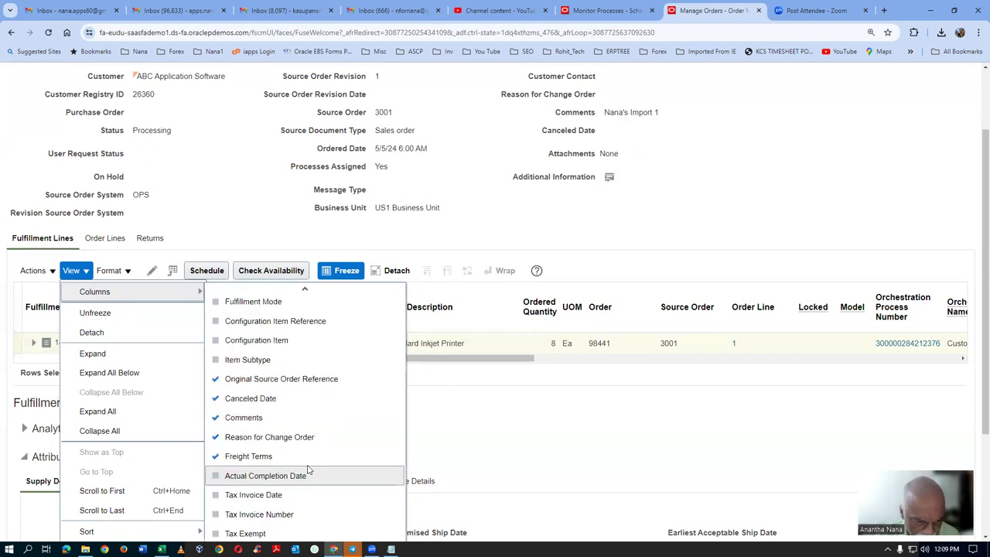
pyautogui.scroll(-2, 307, 469)
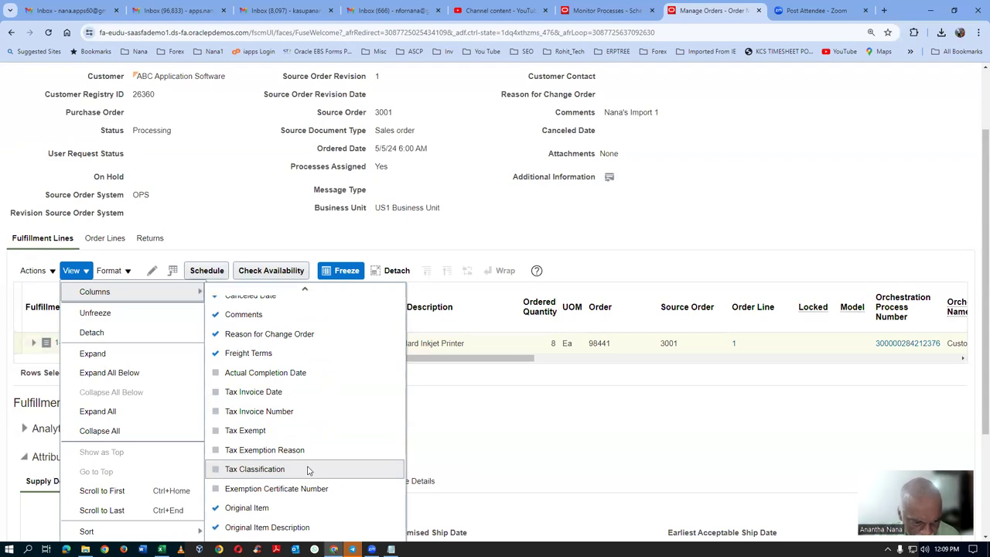
pyautogui.scroll(-2, 307, 469)
pyautogui.scroll(-2, 308, 472)
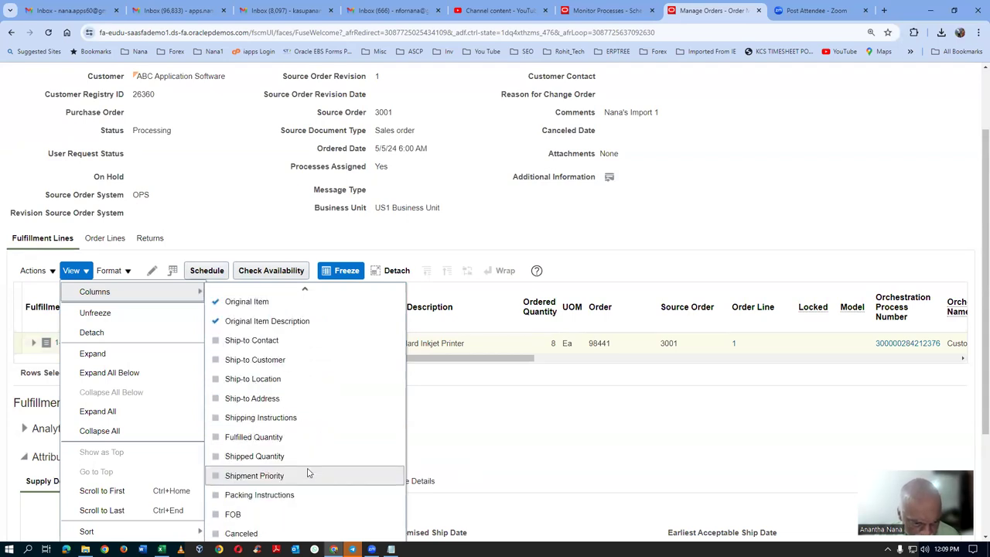
pyautogui.scroll(-1, 308, 473)
pyautogui.scroll(-1, 308, 471)
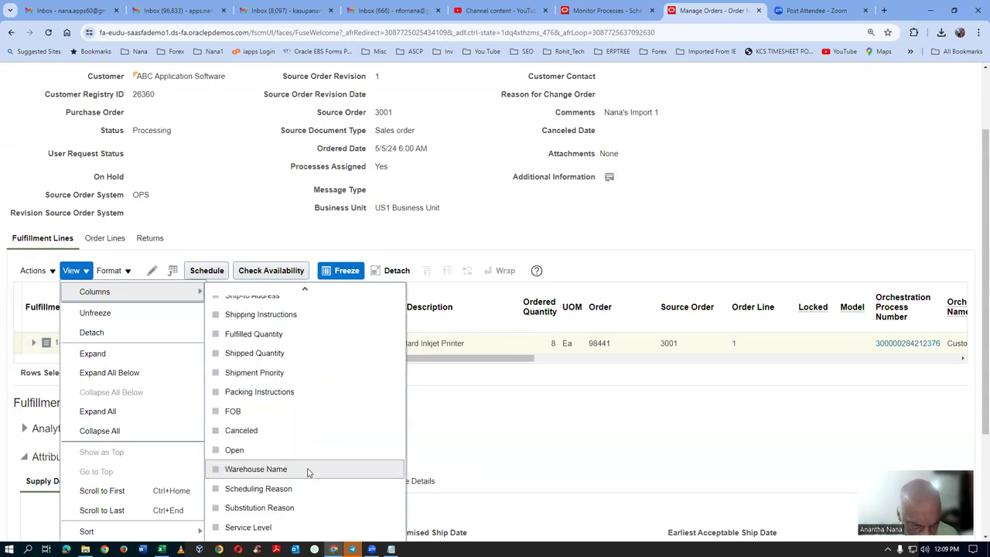
pyautogui.scroll(-4, 308, 473)
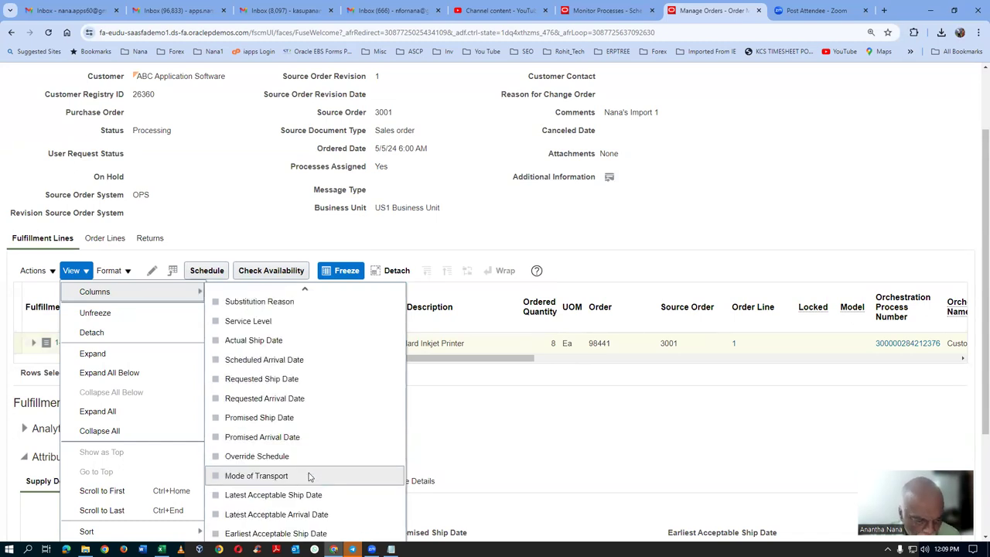
pyautogui.scroll(-2, 309, 475)
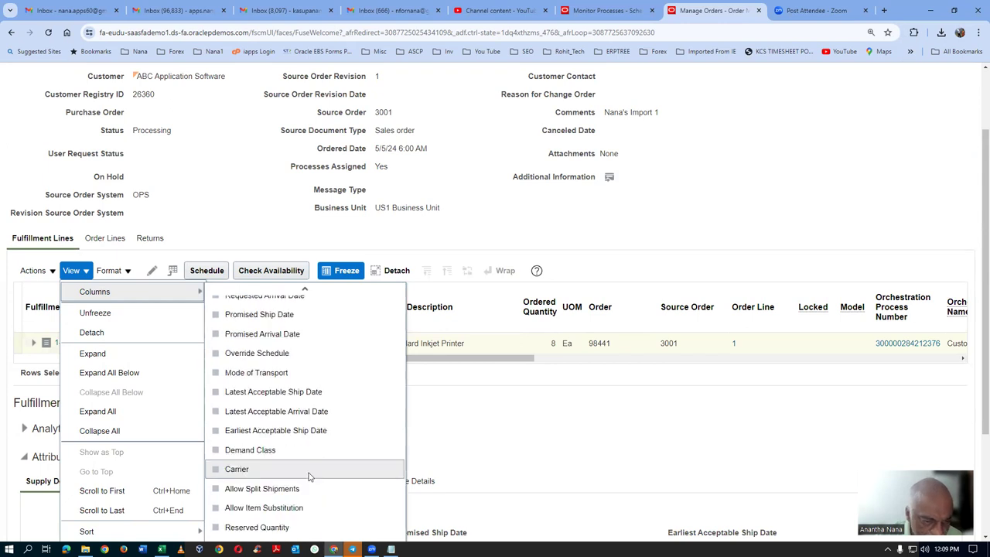
pyautogui.scroll(-4, 309, 476)
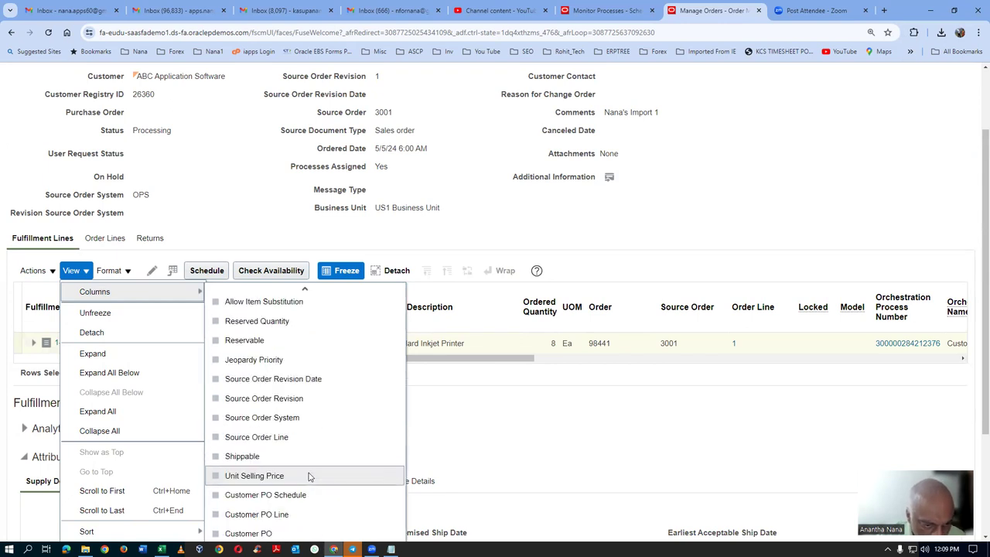
pyautogui.scroll(-2, 308, 476)
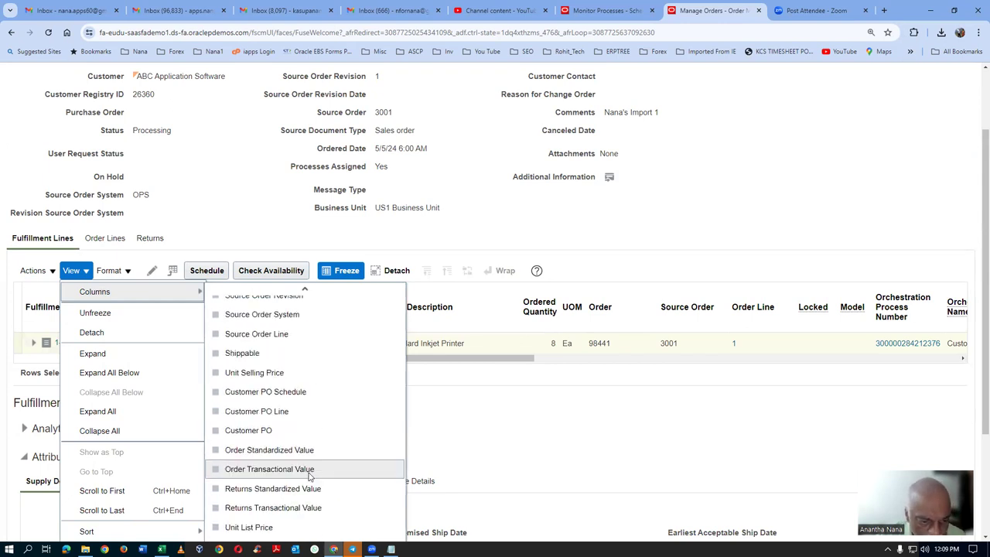
pyautogui.scroll(-2, 309, 476)
pyautogui.scroll(-1, 308, 475)
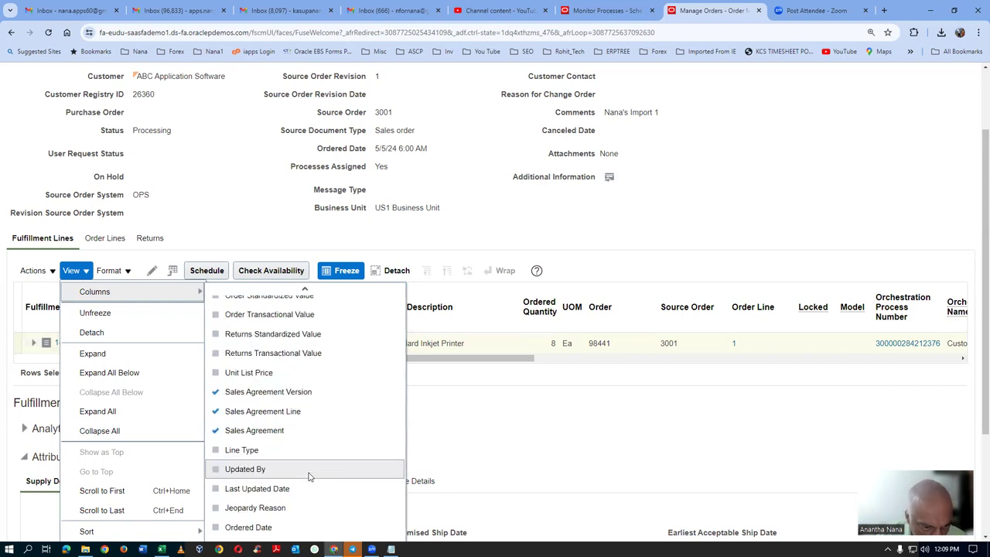
pyautogui.scroll(-1, 309, 476)
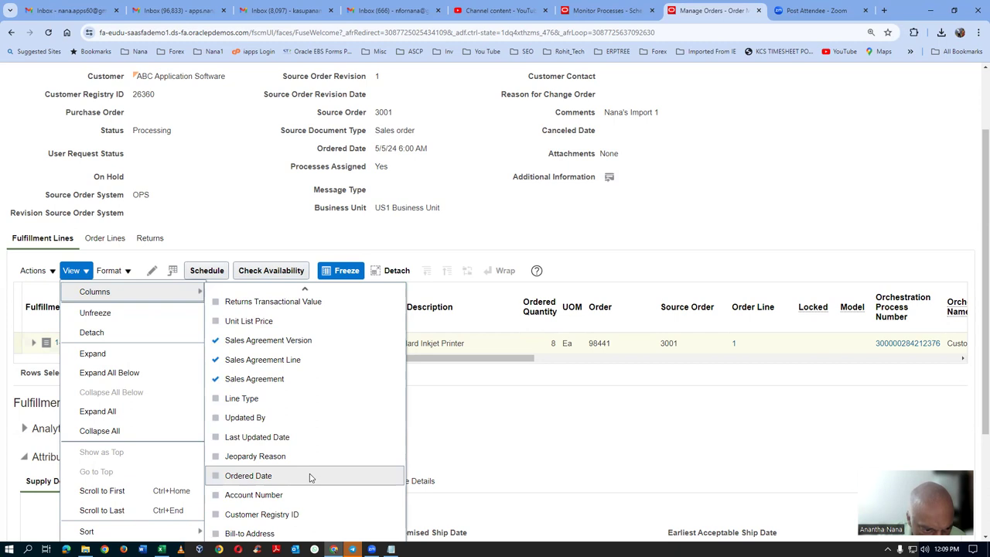
pyautogui.scroll(-2, 311, 477)
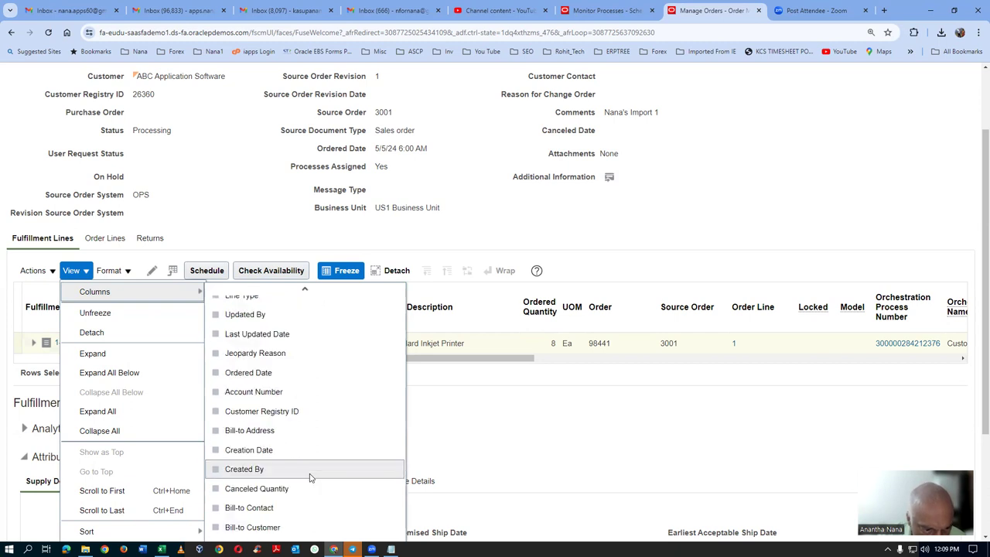
pyautogui.scroll(-3, 310, 478)
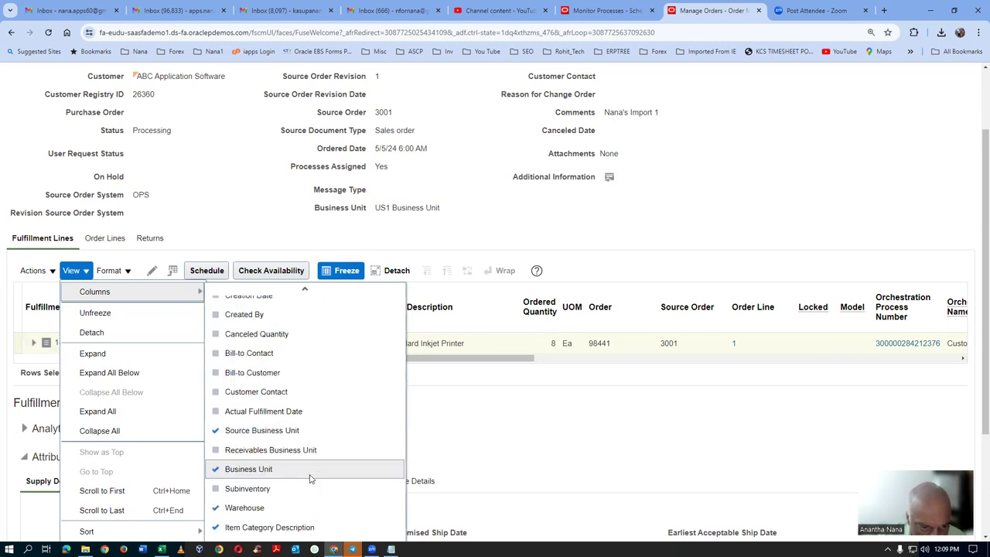
pyautogui.scroll(-1, 310, 478)
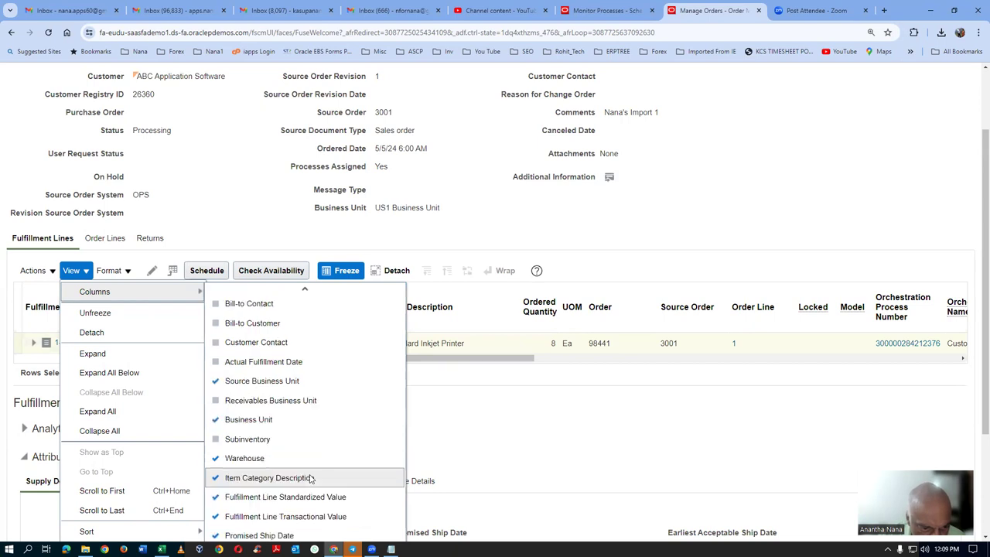
pyautogui.scroll(8, 311, 479)
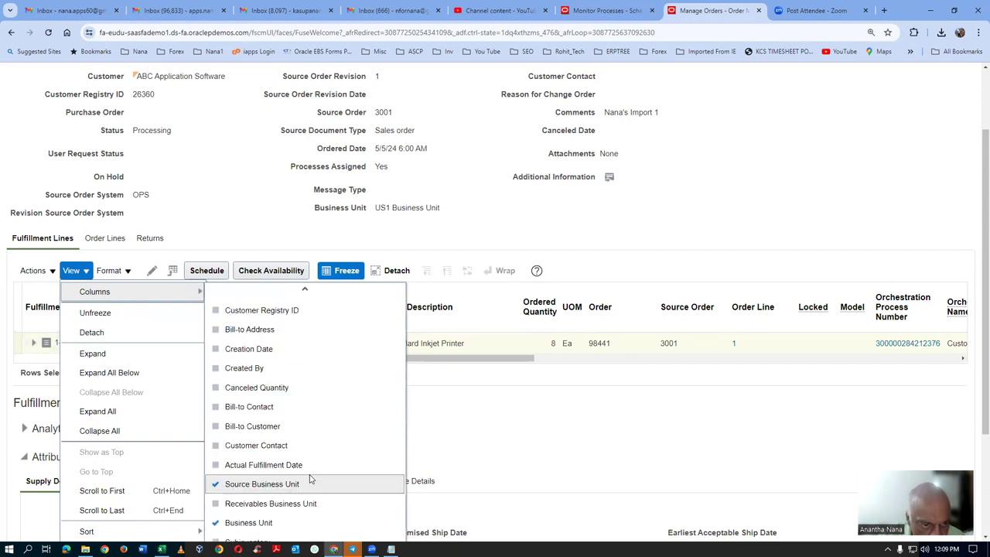
pyautogui.scroll(5, 311, 479)
pyautogui.scroll(10, 311, 479)
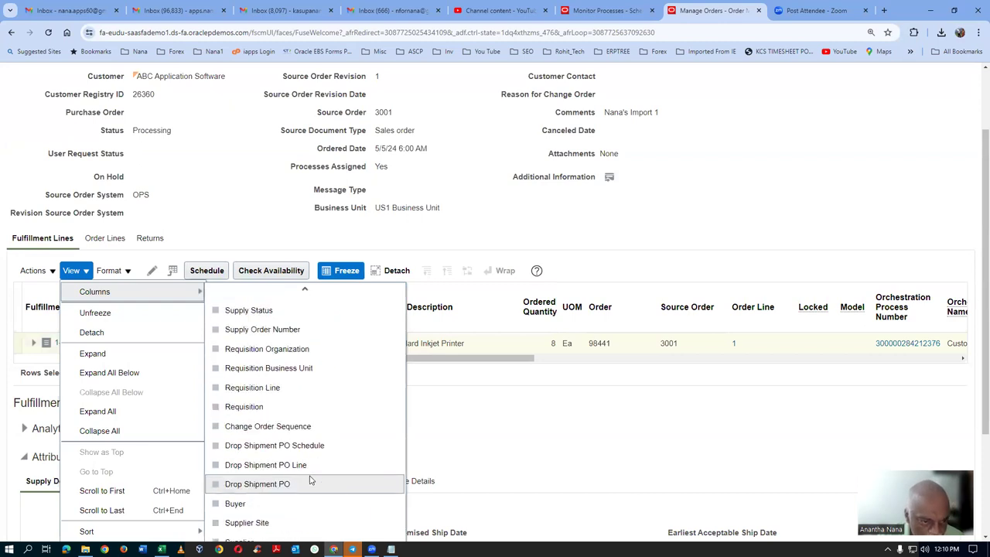
pyautogui.scroll(12, 311, 481)
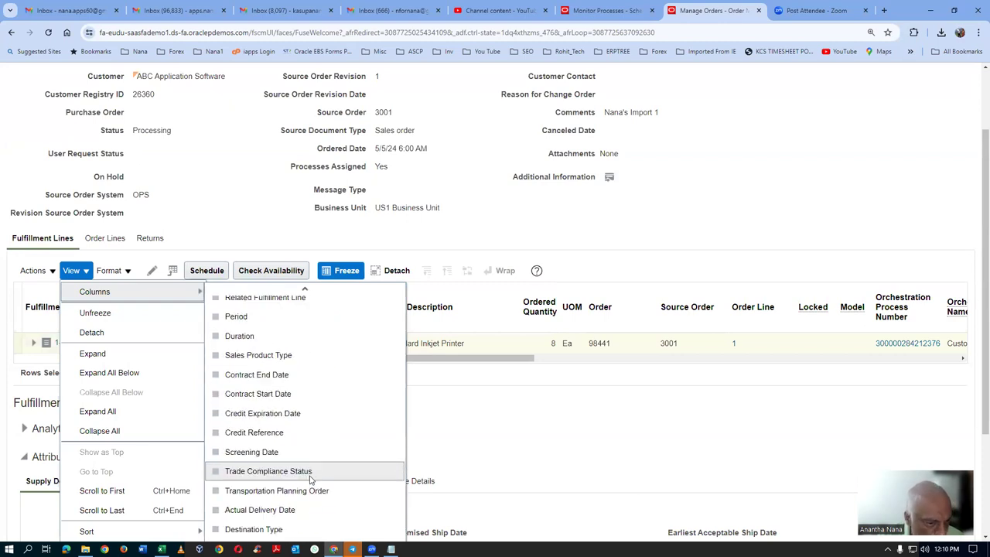
pyautogui.scroll(5, 311, 480)
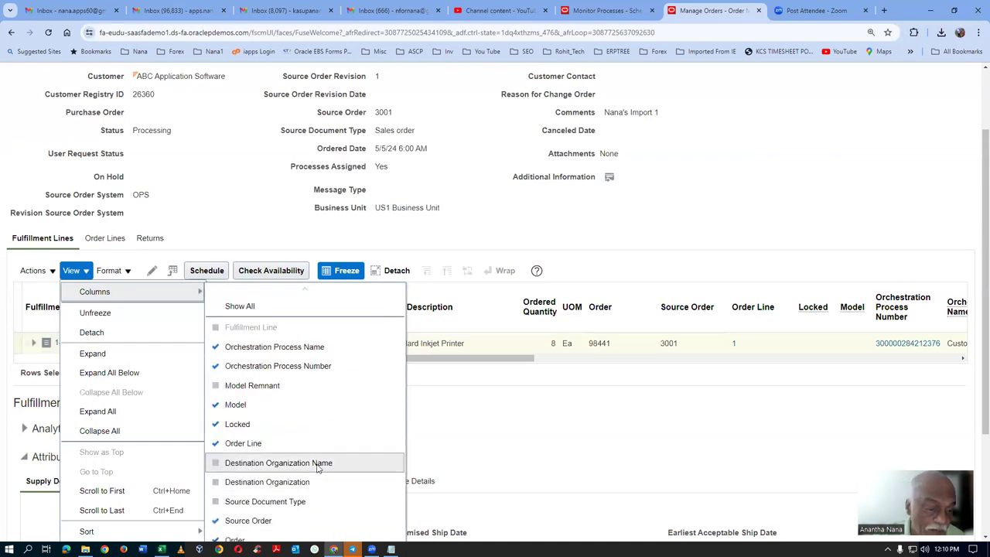
pyautogui.click(516, 427)
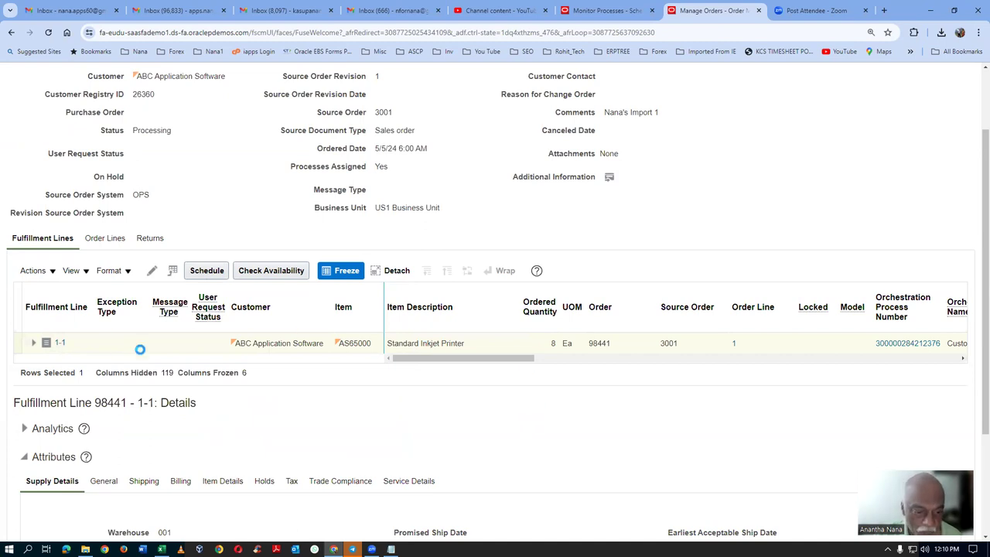
pyautogui.moveTo(418, 361); pyautogui.dragTo(150, 437)
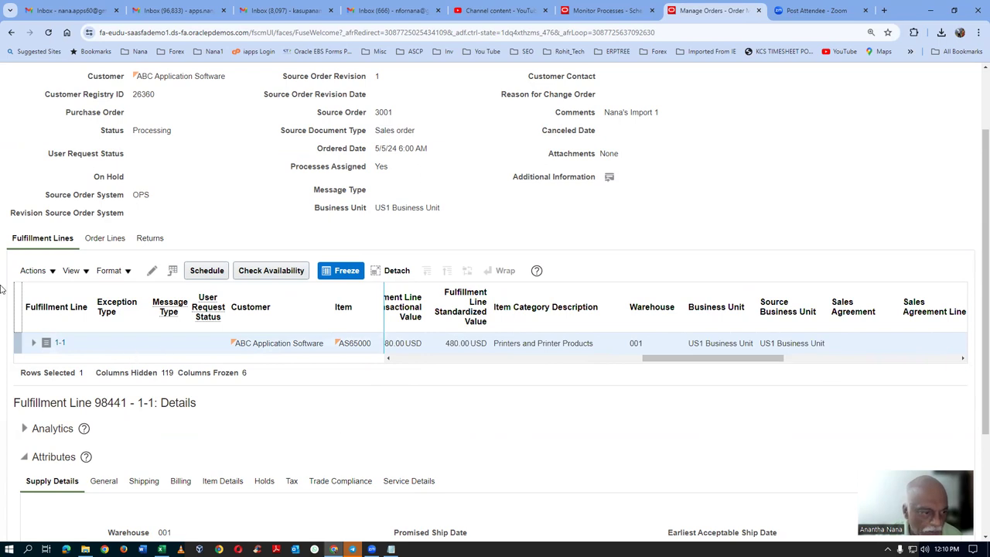
# - Review order line 1 for the Standard Inkjet Printer, view its additional information, and close it
pyautogui.click(113, 239)
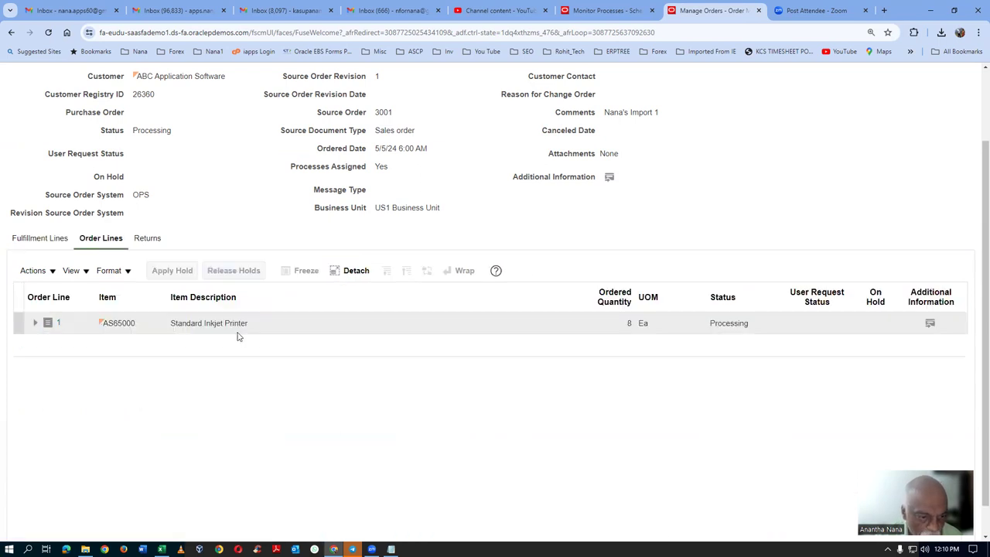
pyautogui.click(929, 325)
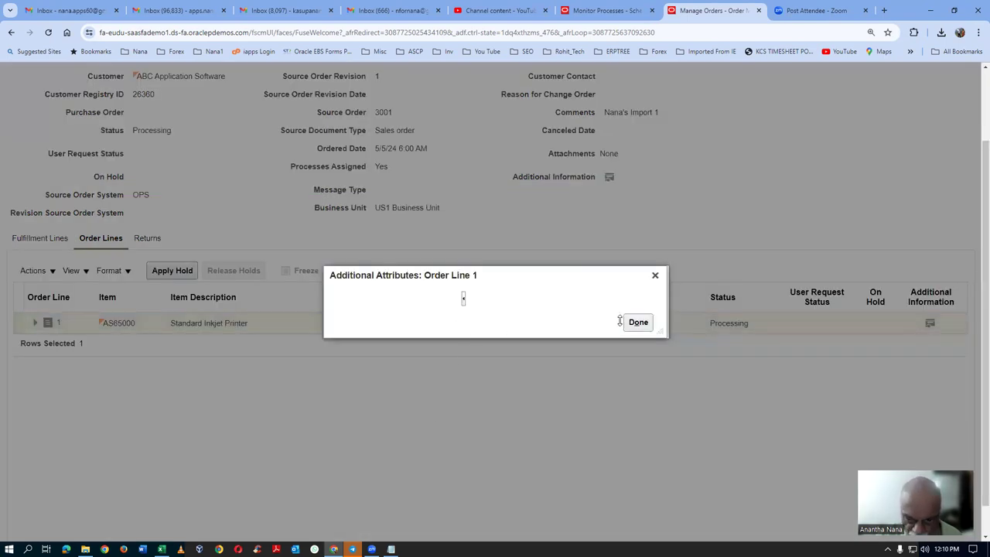
pyautogui.click(5, 383)
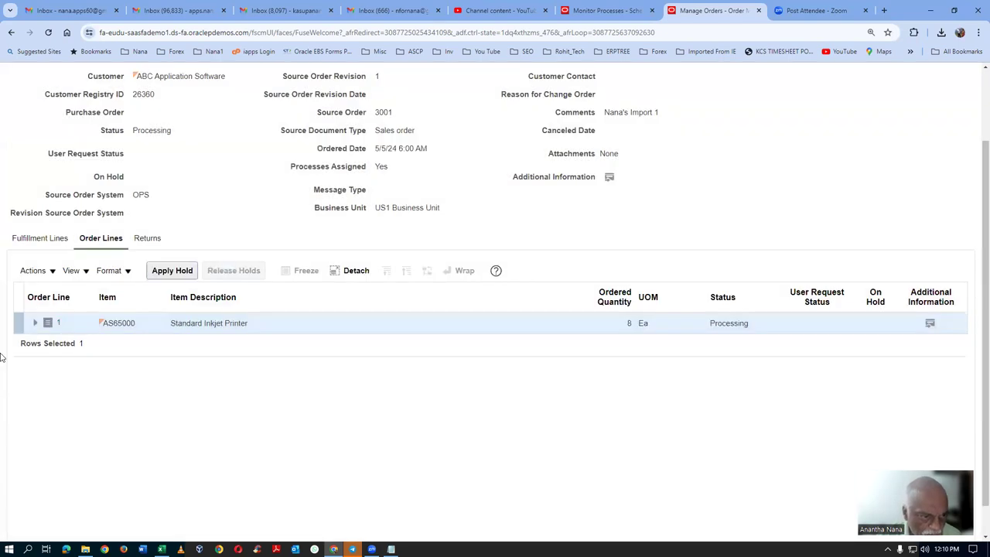
# - Leave the fulfillment view and show all columns in the order's Order Lines table, then look through them
pyautogui.scroll(2, 781, 262)
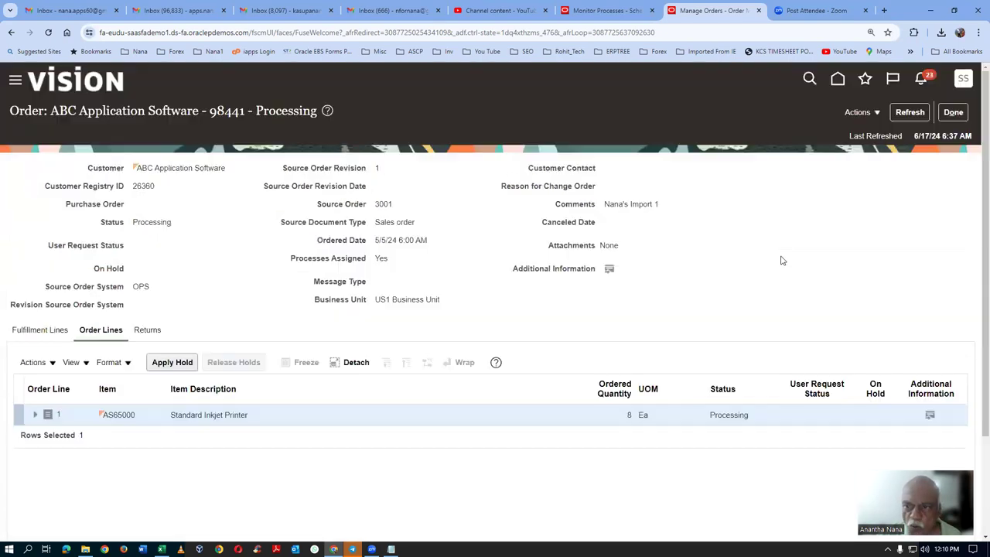
pyautogui.click(954, 116)
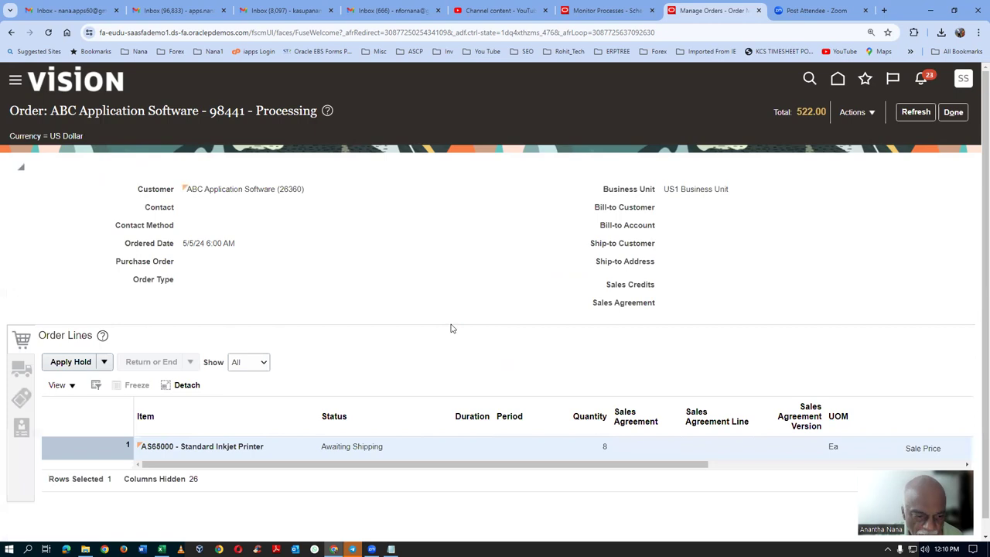
pyautogui.moveTo(360, 465); pyautogui.dragTo(399, 487)
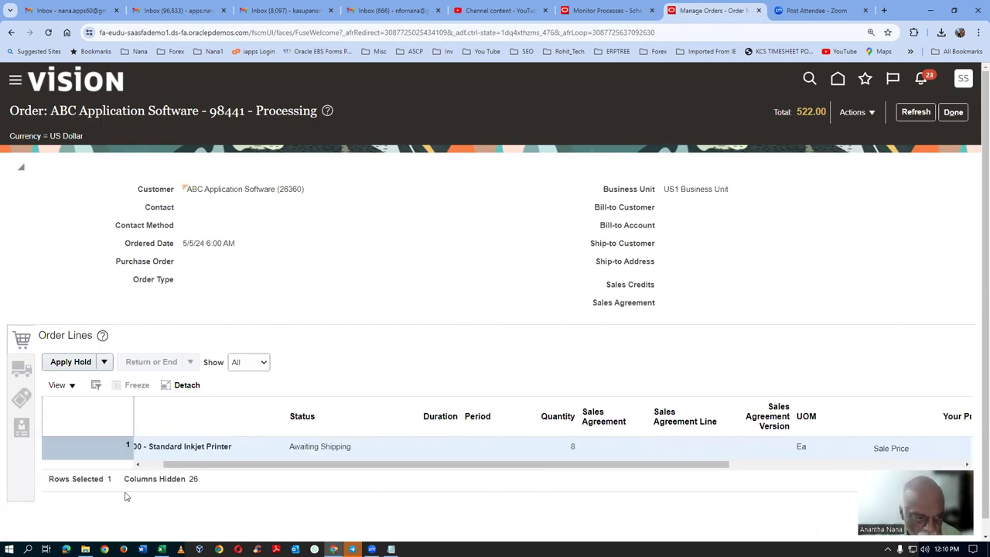
pyautogui.click(61, 386)
pyautogui.moveTo(101, 406)
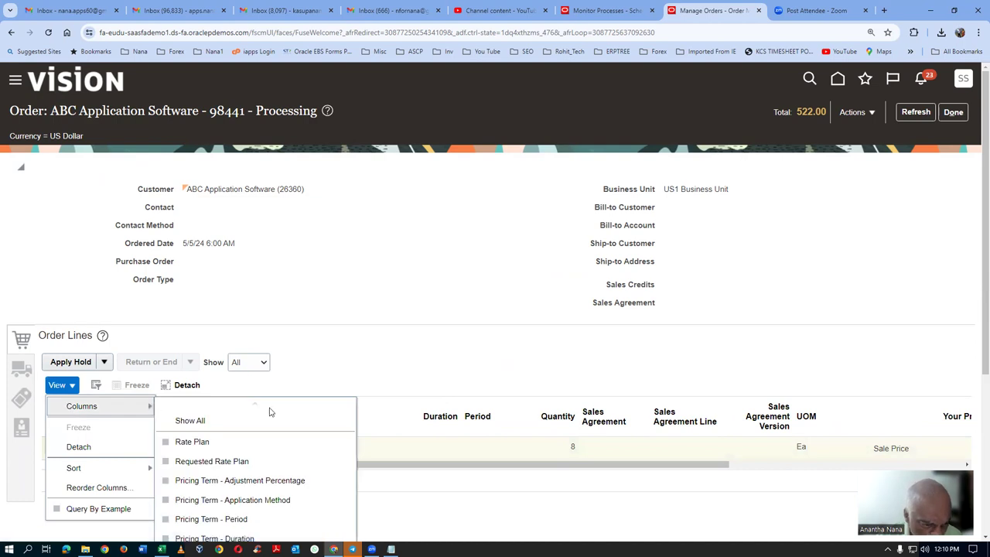
pyautogui.click(211, 421)
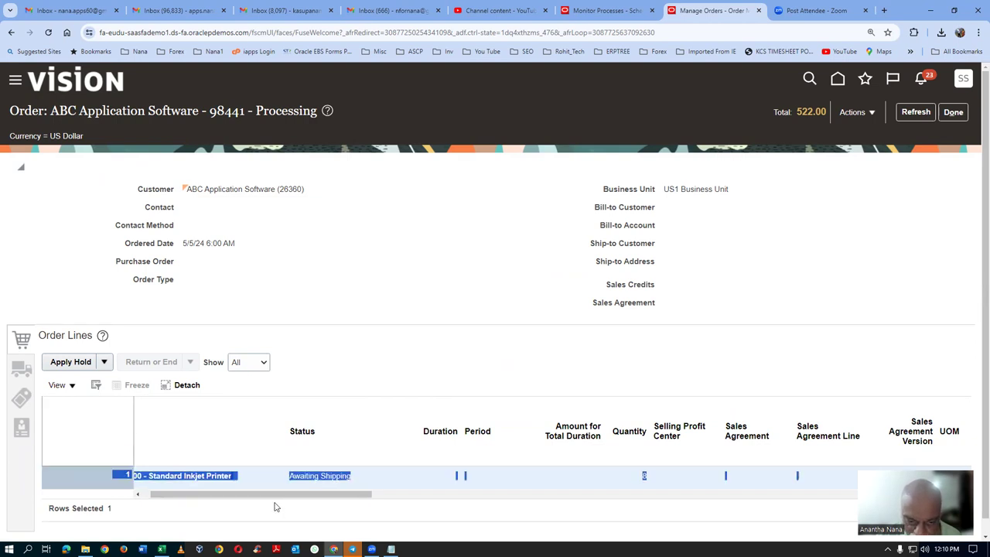
pyautogui.moveTo(271, 507)
pyautogui.mouseDown()
pyautogui.moveTo(676, 511)
pyautogui.moveTo(754, 503)
pyautogui.moveTo(805, 481)
pyautogui.mouseUp()
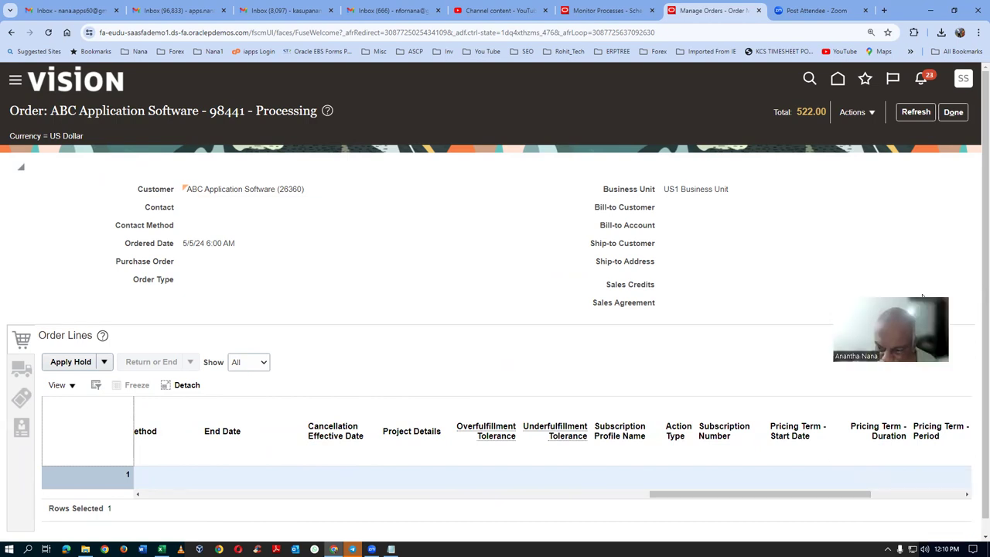
pyautogui.moveTo(854, 497); pyautogui.dragTo(363, 524)
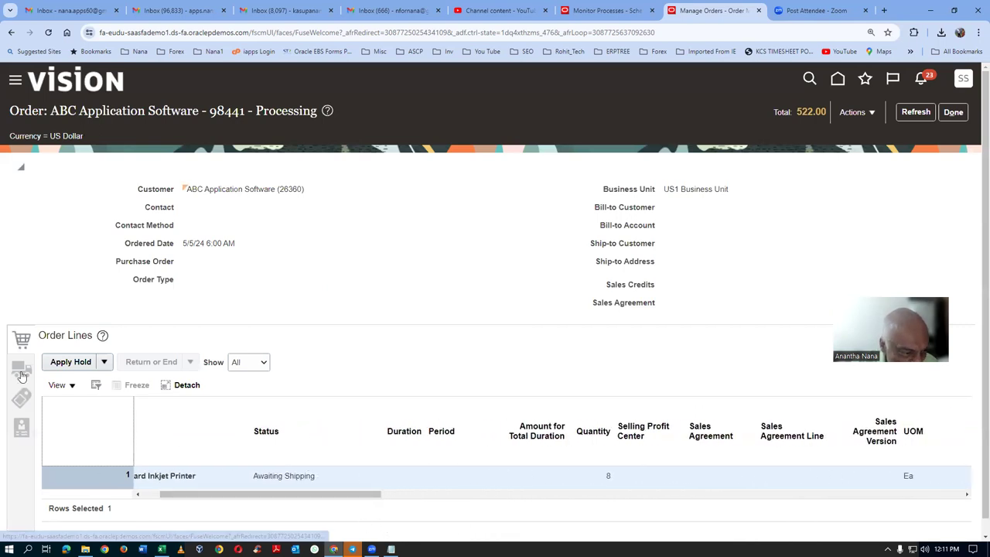
# - Review the order's Shipment Details under General, Shipping and Supply, then recheck the item and status in Order Lines
pyautogui.click(22, 371)
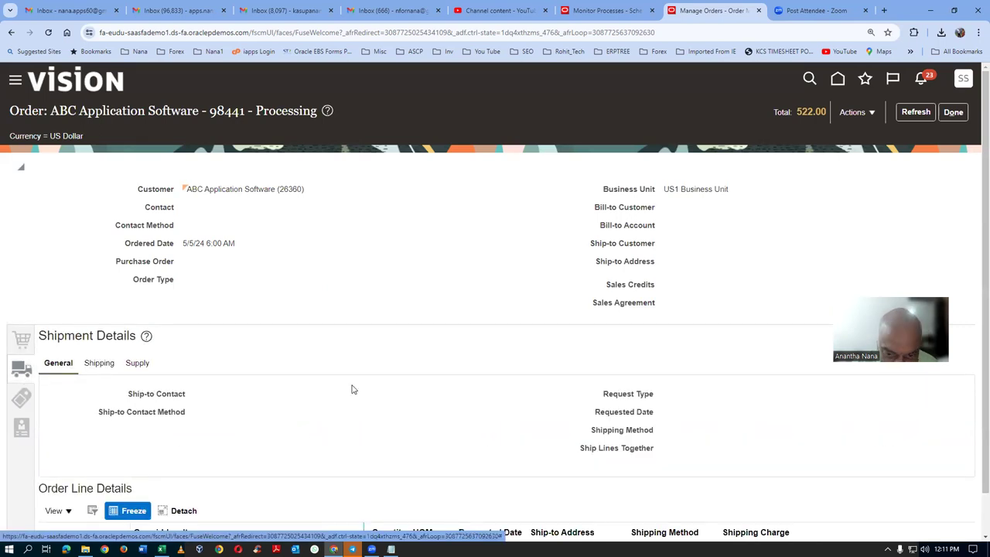
pyautogui.scroll(-1, 350, 391)
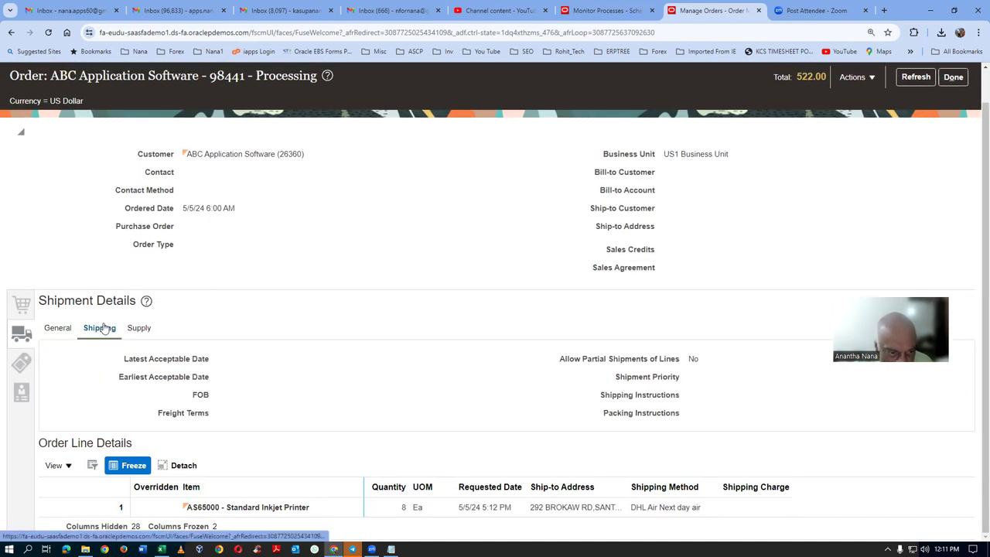
pyautogui.click(136, 330)
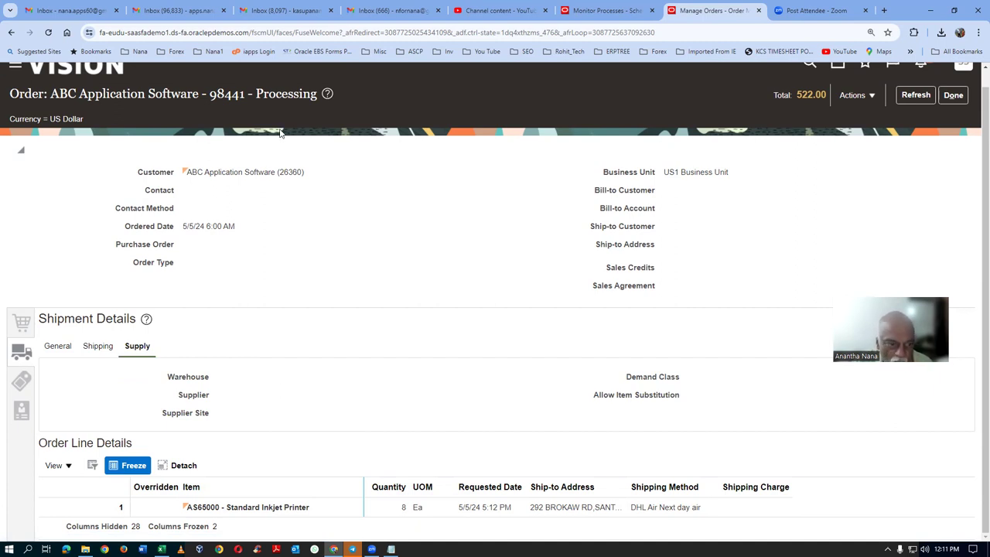
pyautogui.click(15, 317)
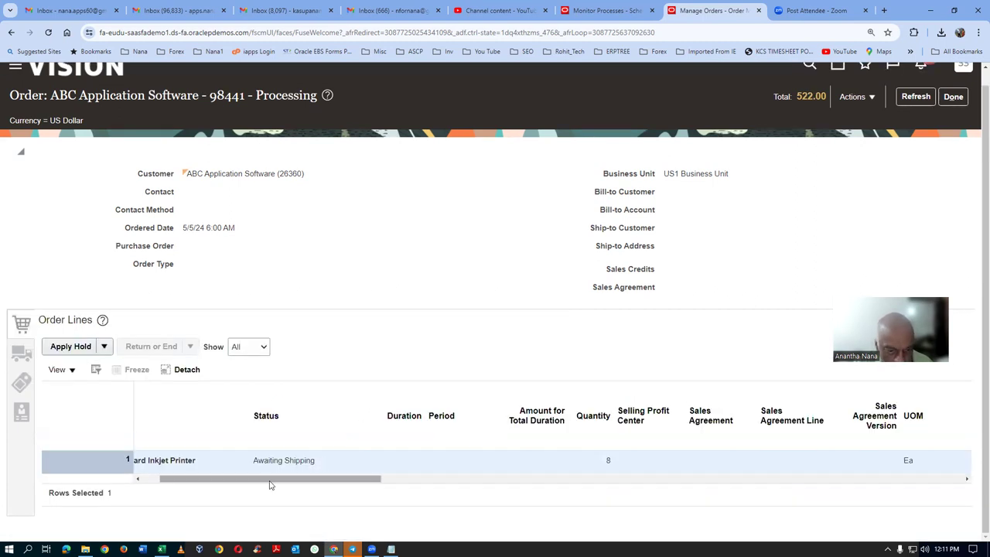
pyautogui.moveTo(270, 484); pyautogui.dragTo(302, 495)
pyautogui.click(433, 501)
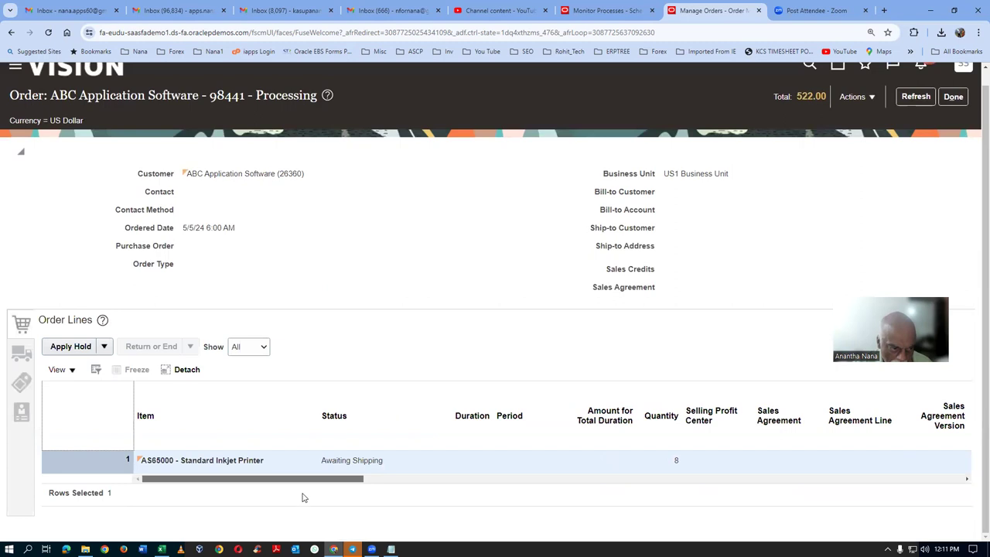
# - Select the Standard Inkjet Printer line in Shipment Details, examine the available Order Line Details columns, and close the order
pyautogui.click(25, 387)
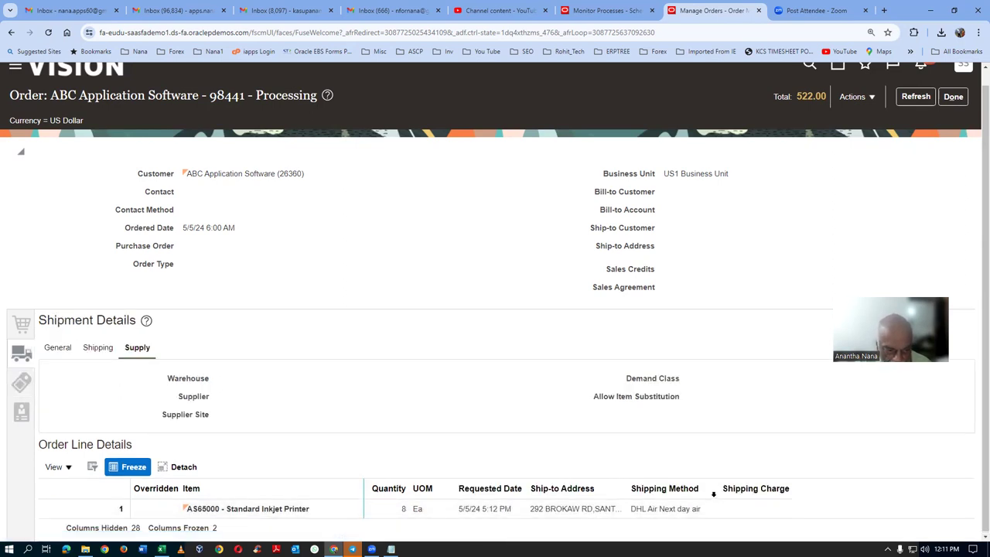
pyautogui.click(716, 510)
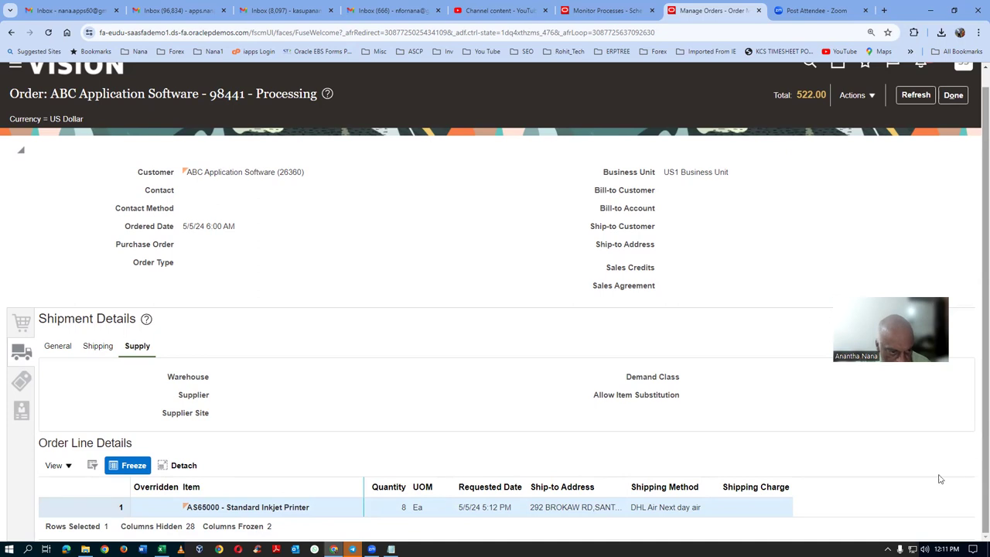
pyautogui.click(54, 465)
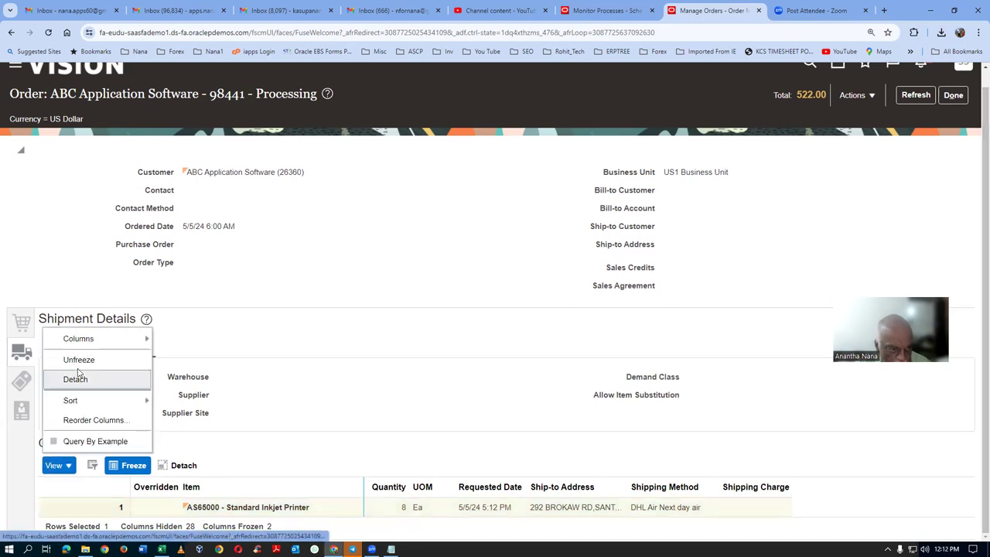
pyautogui.moveTo(87, 346)
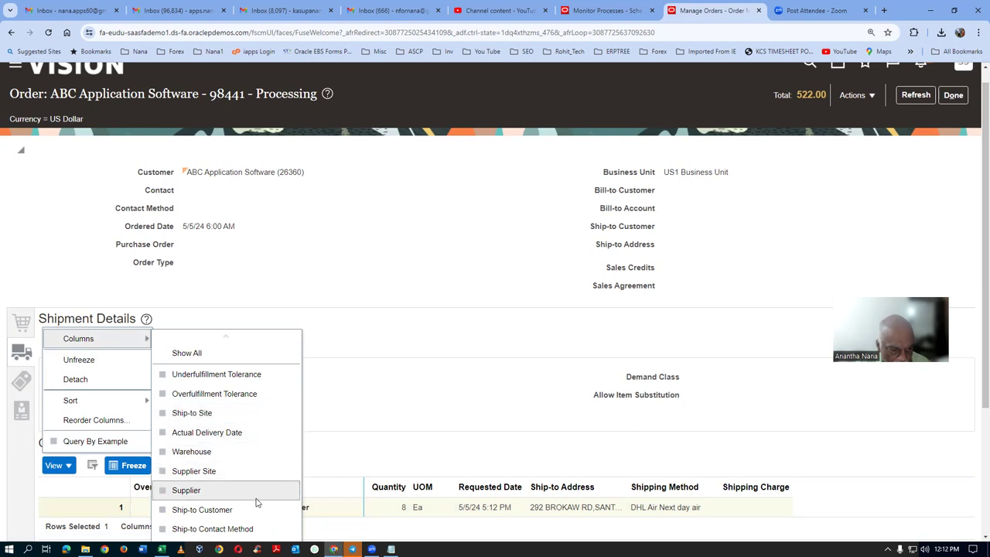
pyautogui.scroll(-3, 256, 525)
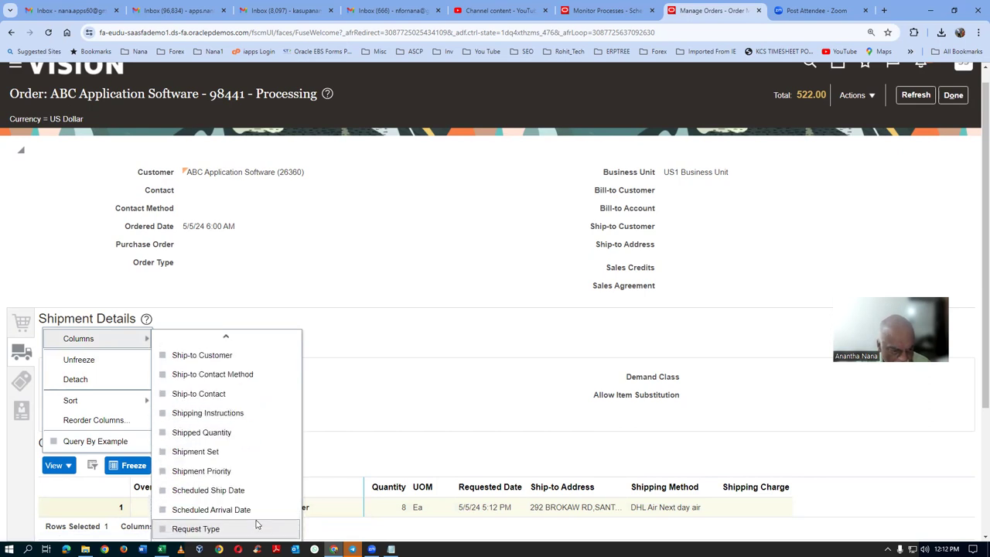
pyautogui.scroll(-2, 257, 526)
pyautogui.scroll(-3, 257, 525)
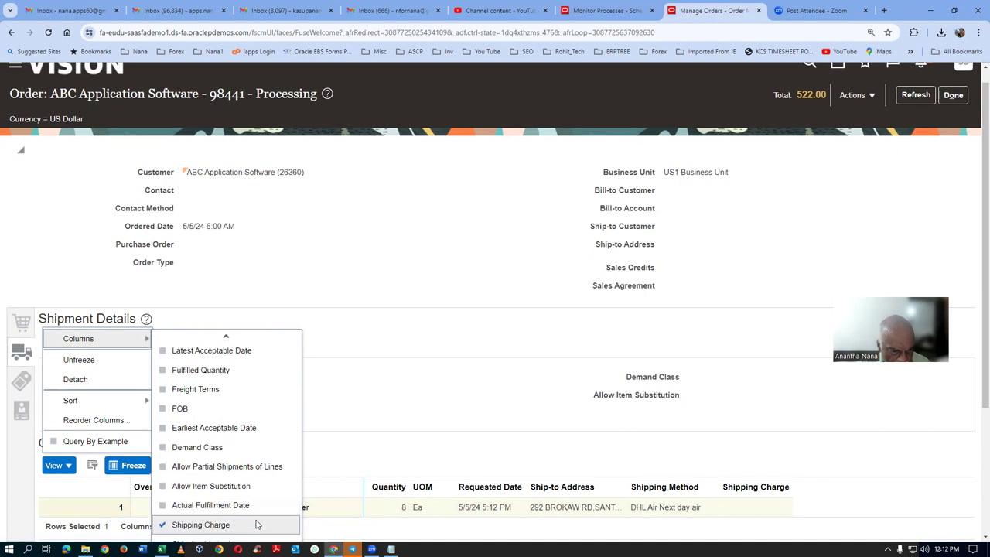
pyautogui.scroll(5, 257, 525)
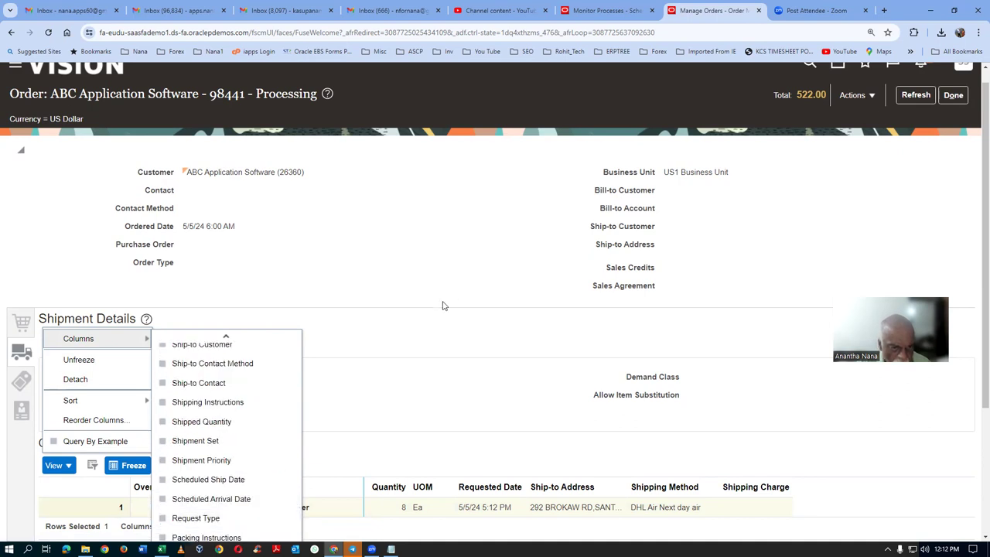
pyautogui.click(427, 339)
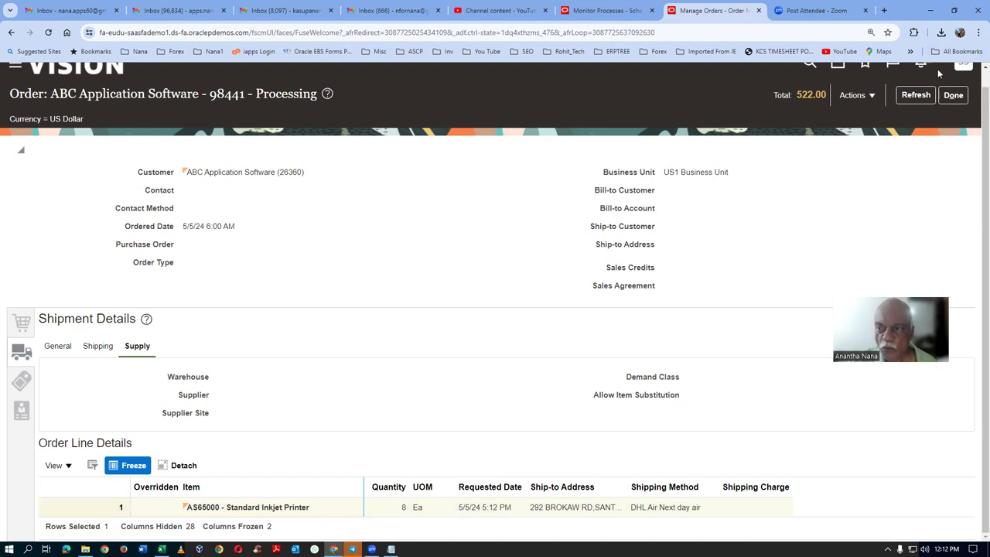
pyautogui.click(952, 95)
# - In File Explorer, rename SourceSalesOrderImportTemplate in the Vision Import folder as SourceSalesOrderImportTemplate_Final
pyautogui.moveTo(85, 550)
pyautogui.click(87, 512)
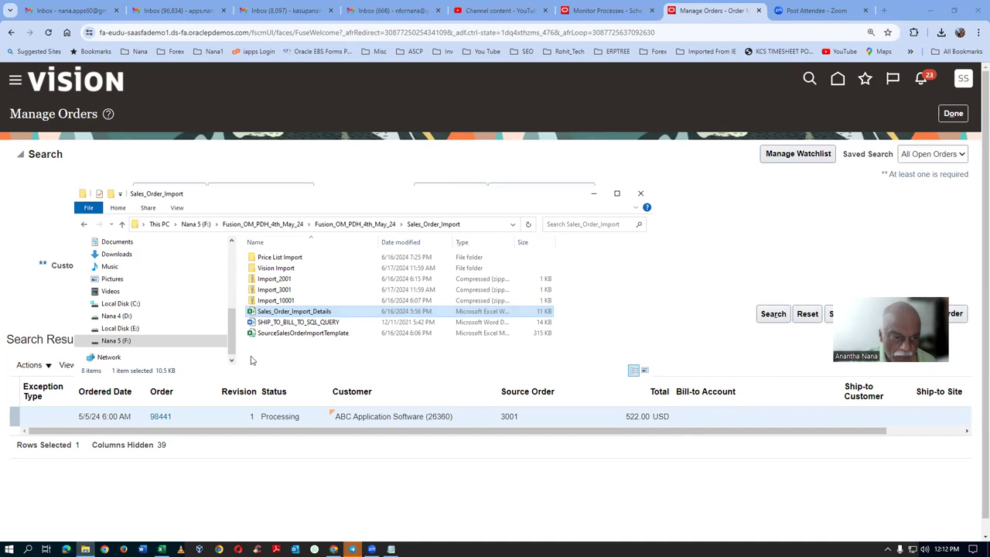
pyautogui.doubleClick(270, 271)
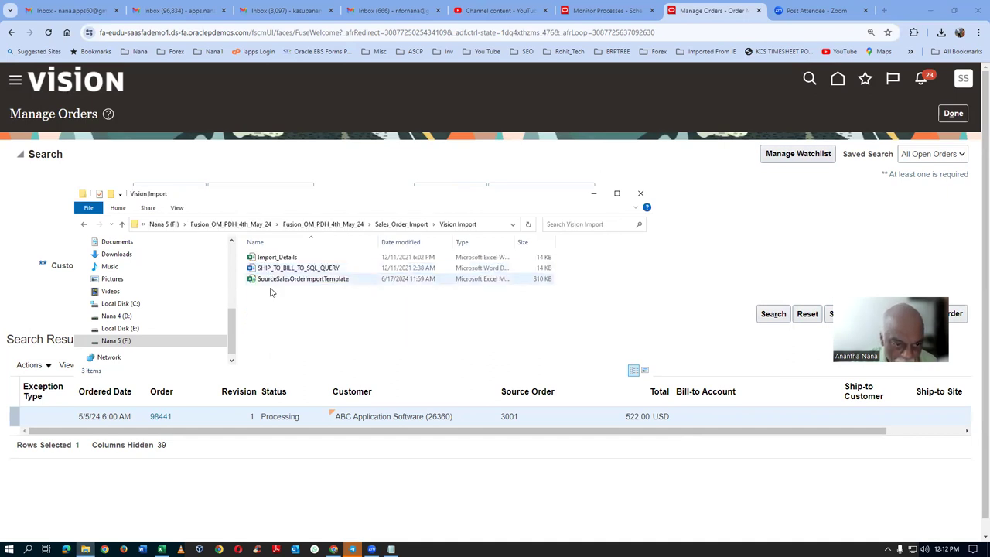
pyautogui.click(283, 282)
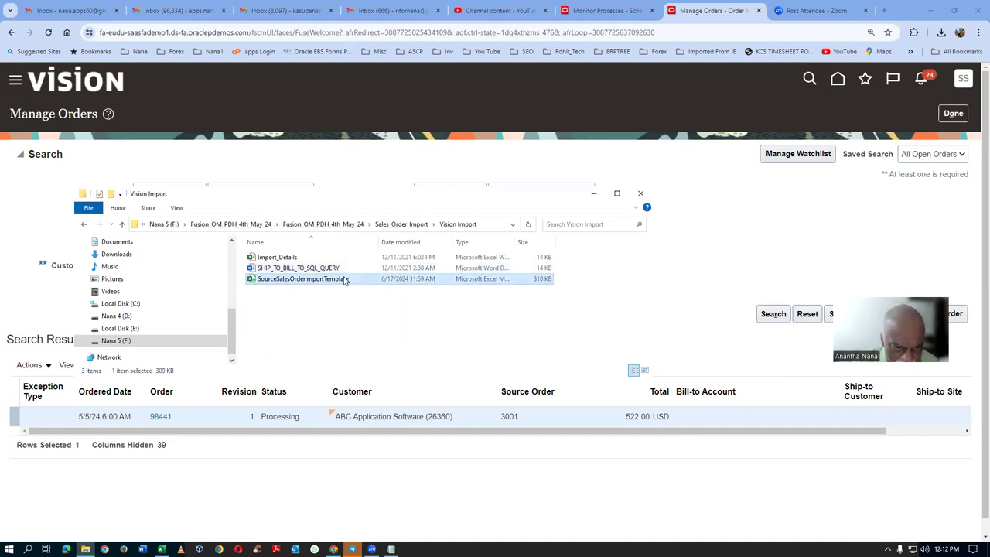
pyautogui.rightClick(345, 281)
pyautogui.click(379, 439)
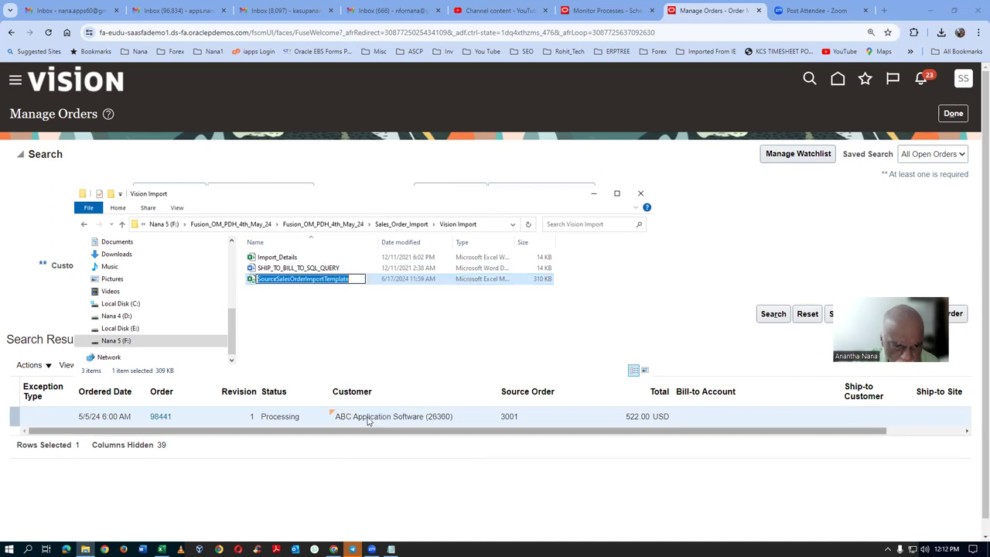
pyautogui.click(353, 280)
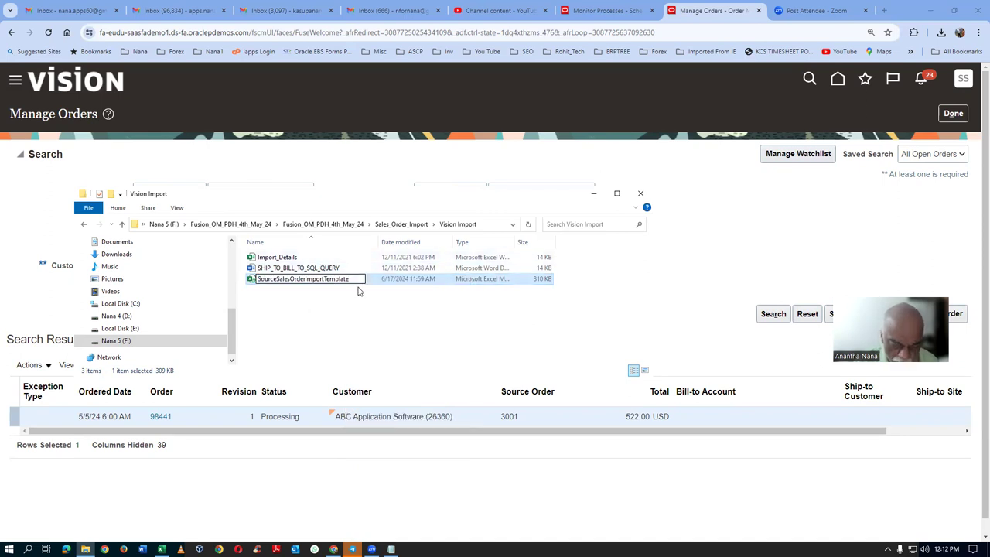
pyautogui.write('_Final')
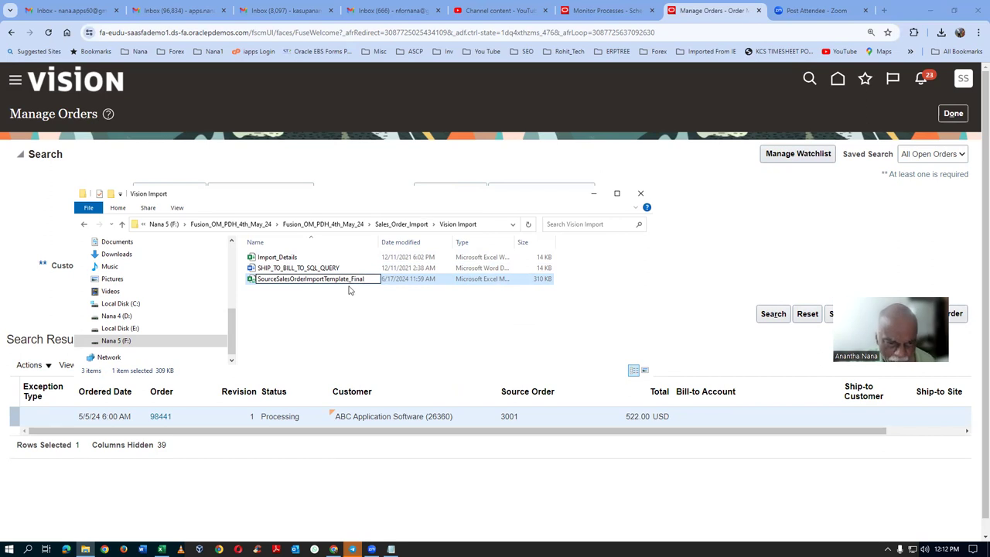
pyautogui.press('Return')
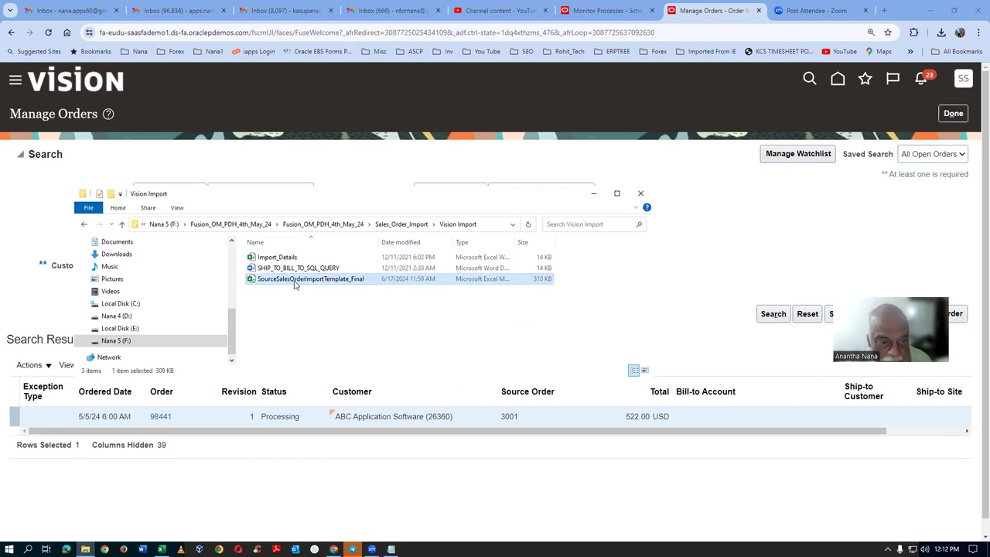
# - Copy SourceSalesOrderImportTemplate_Final into the parent Sales_Order_Import folder
pyautogui.click(403, 225)
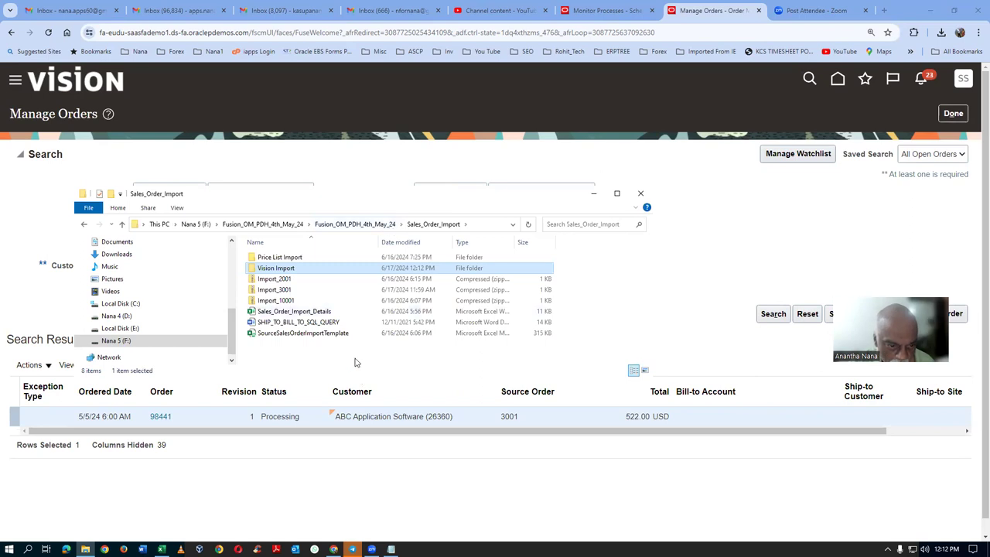
pyautogui.hotkey('ctrl', 'v')
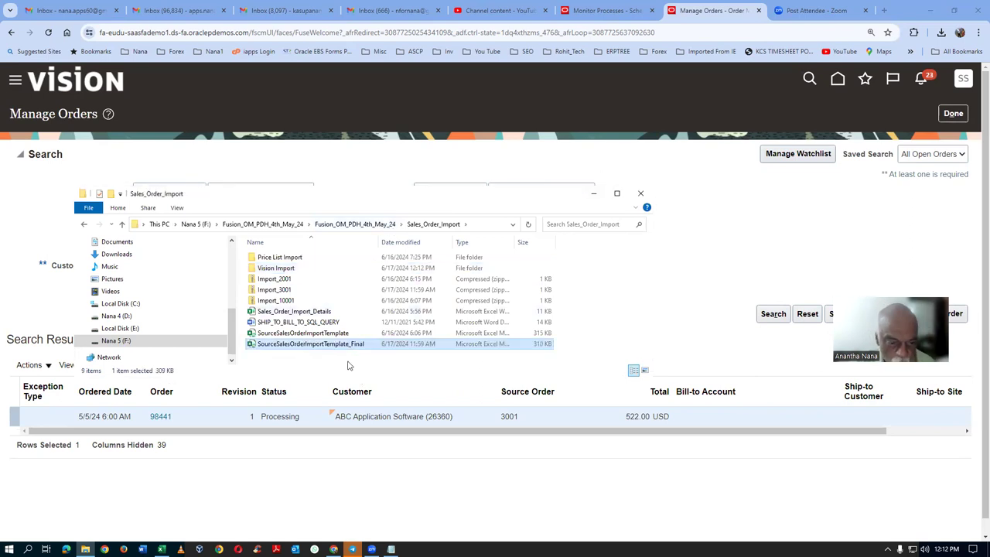
pyautogui.click(345, 368)
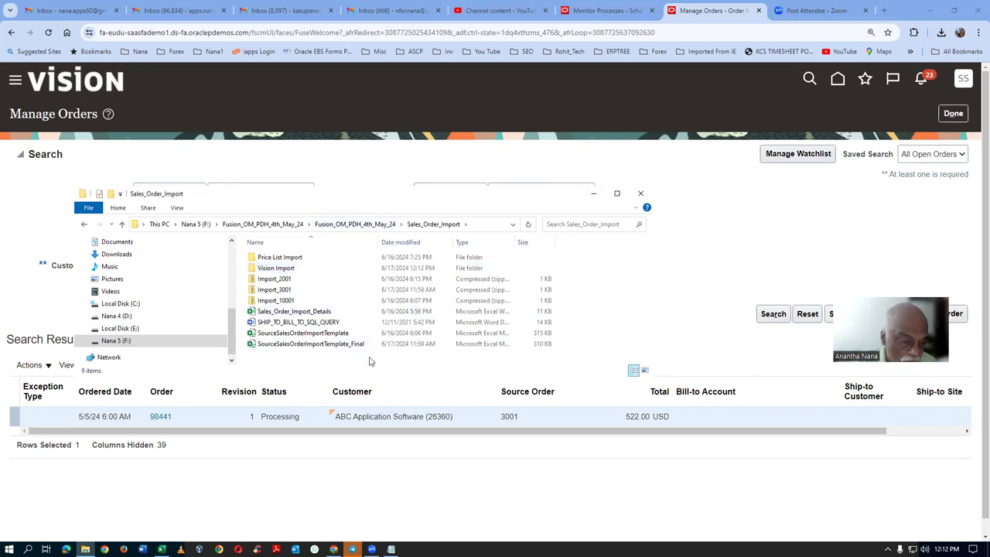
# - Go over both template files, SHIP_TO_BILL_TO_SQL_QUERY and Sales_Order_Import_Details in the folder, then switch to the Zoom page
pyautogui.click(340, 334)
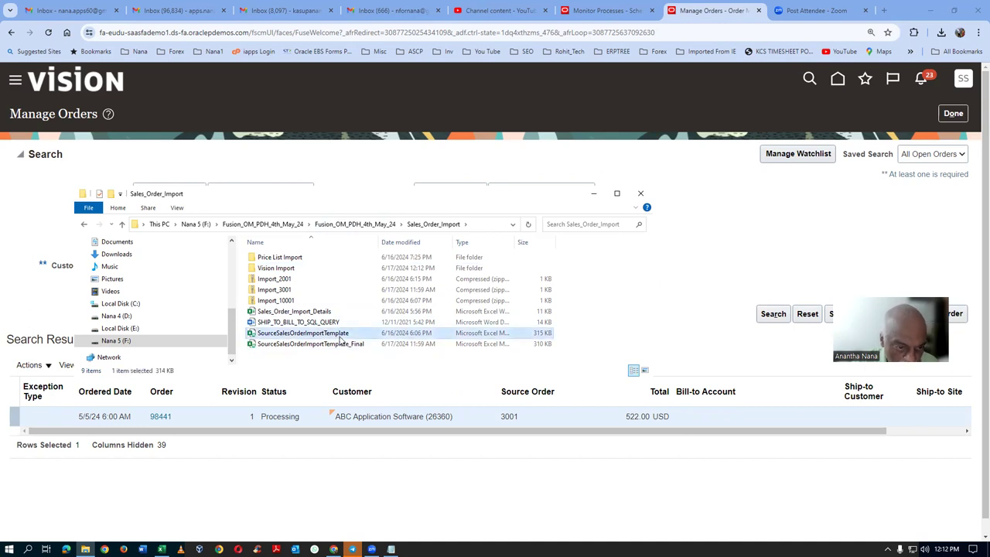
pyautogui.click(340, 345)
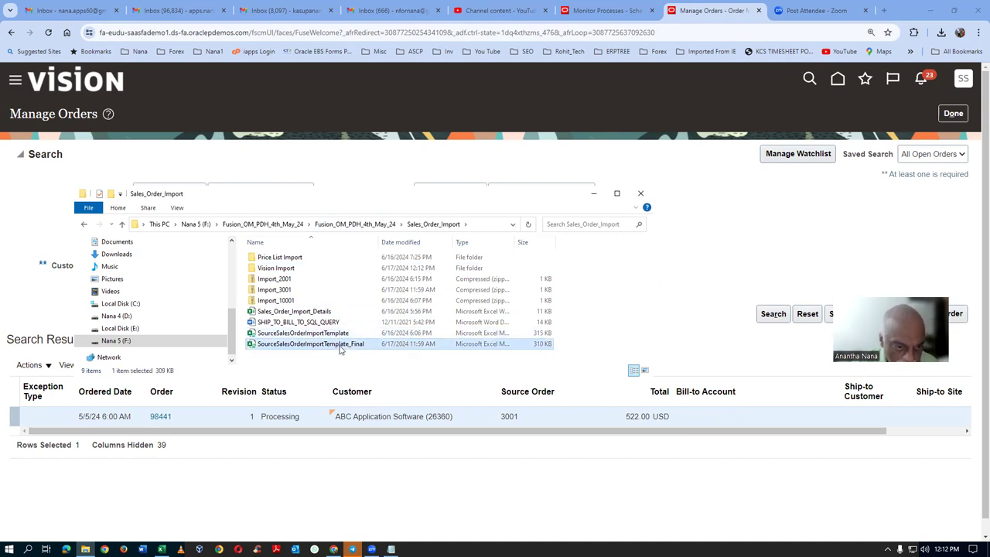
pyautogui.click(301, 323)
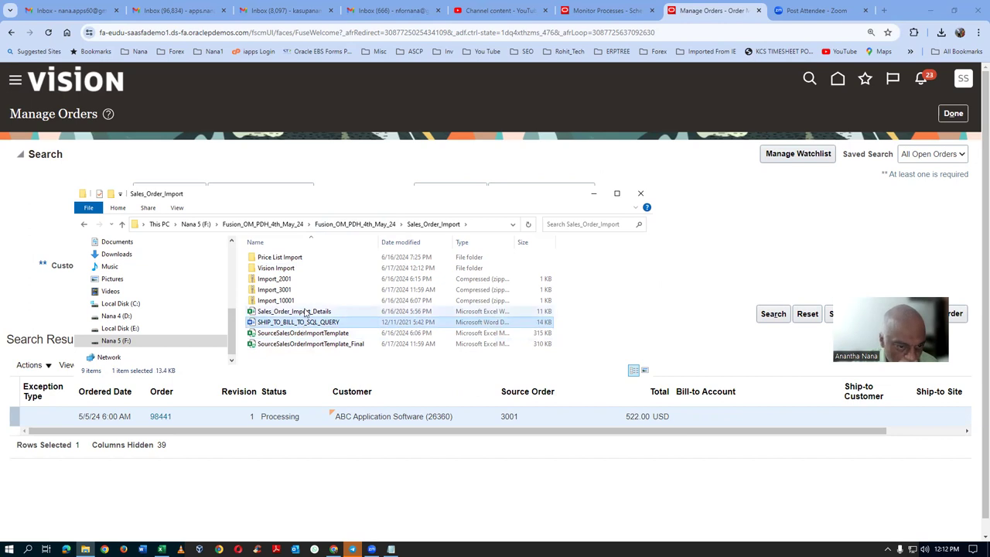
pyautogui.click(306, 313)
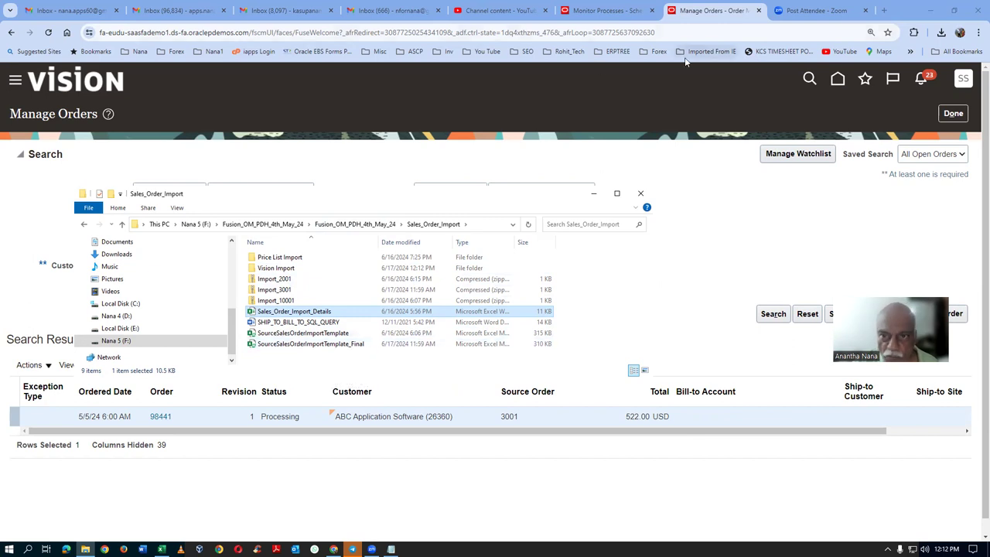
pyautogui.click(812, 11)
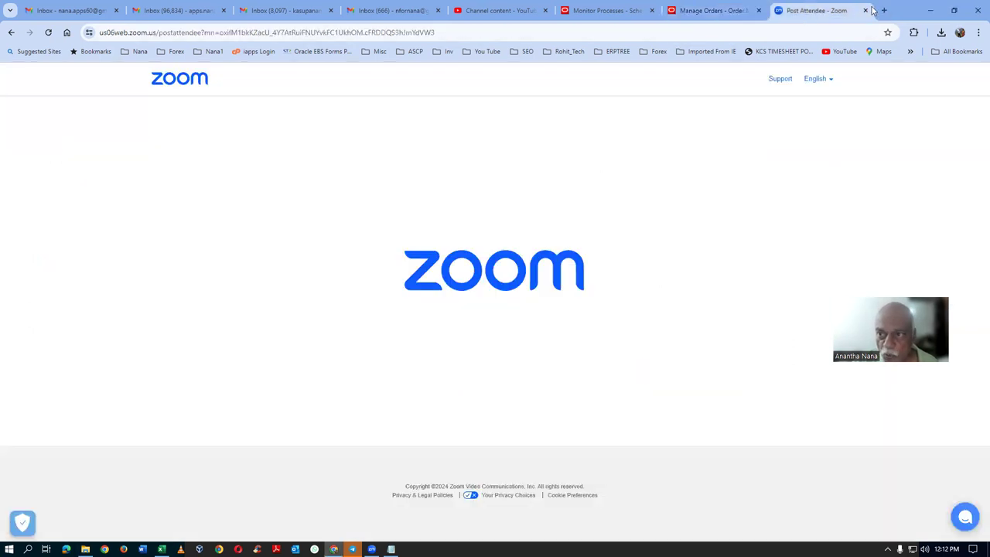
# - Close the Zoom page and open My Drive at drive.google.com on a new browser page
pyautogui.click(867, 11)
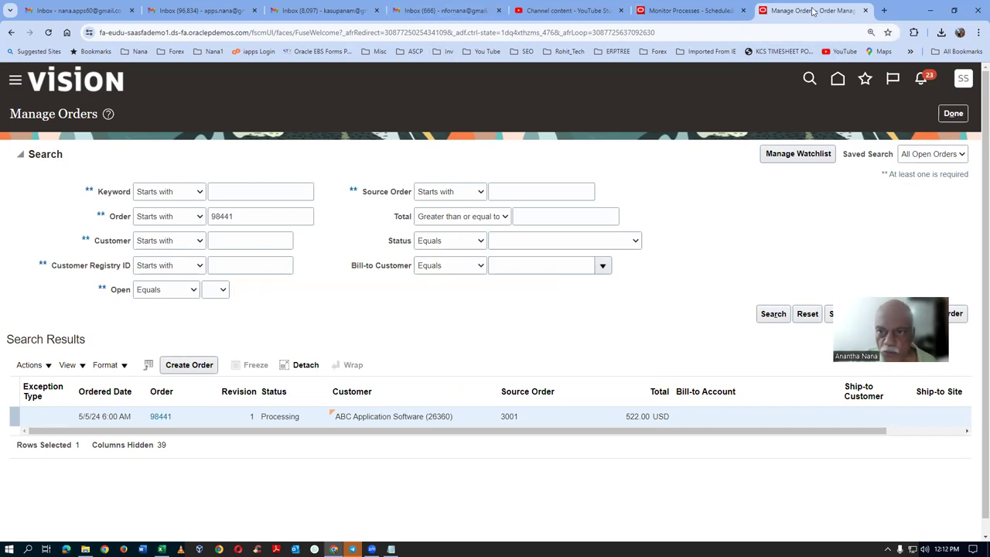
pyautogui.click(885, 10)
pyautogui.write('d')
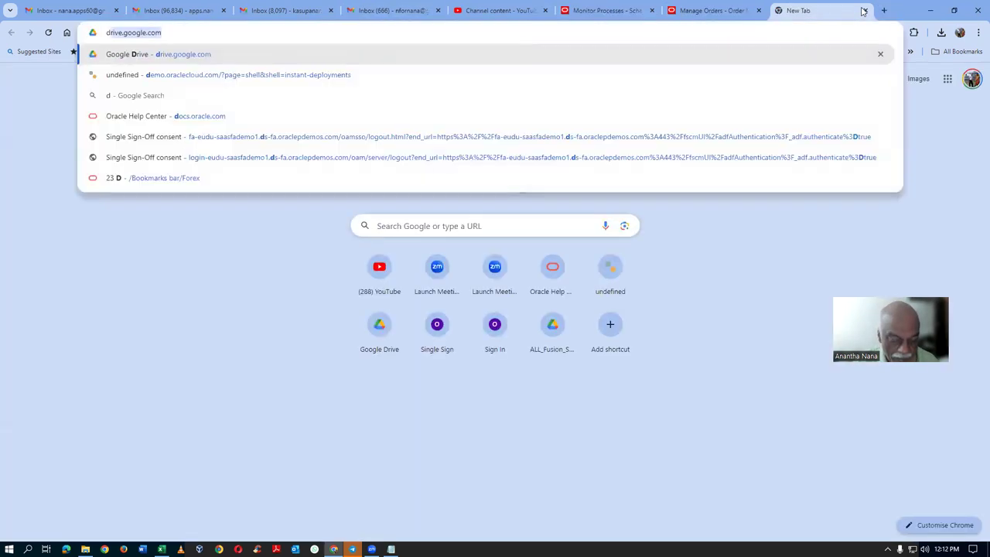
pyautogui.write('rive.google.com')
pyautogui.press('Return')
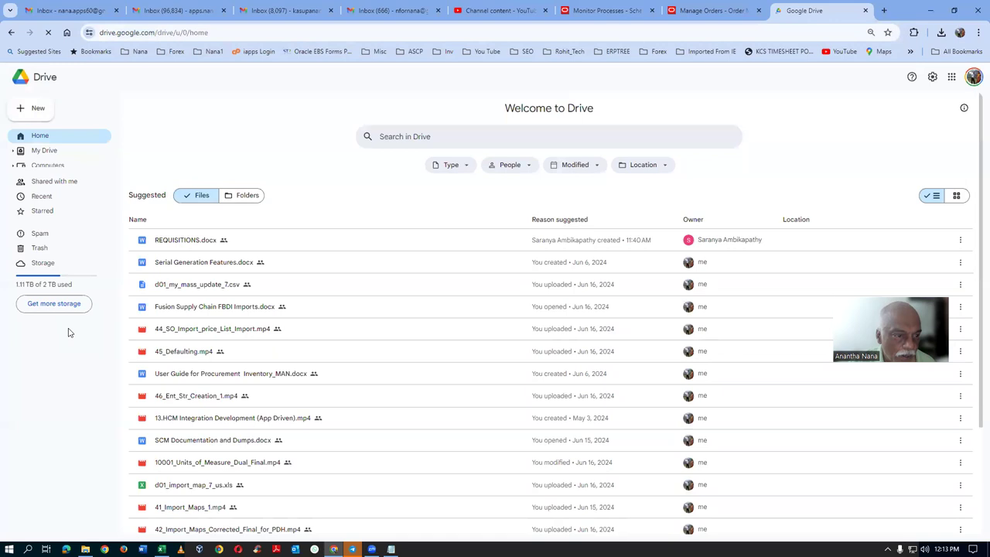
pyautogui.click(44, 150)
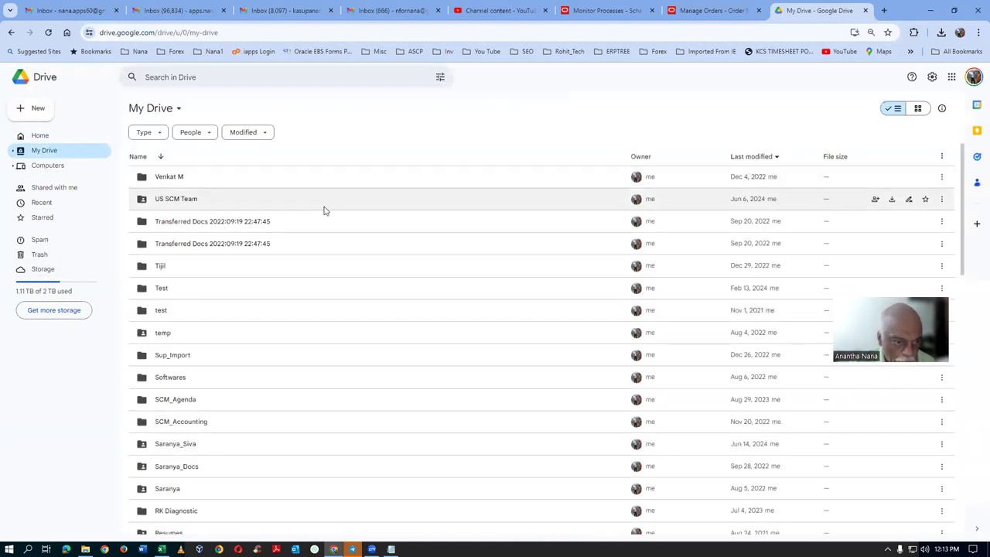
# - Sort My Drive by last modified, newest first, and open Fusion_OM_PDH_4th_May_24 down to its subfolder of the same name
pyautogui.click(765, 160)
pyautogui.click(764, 194)
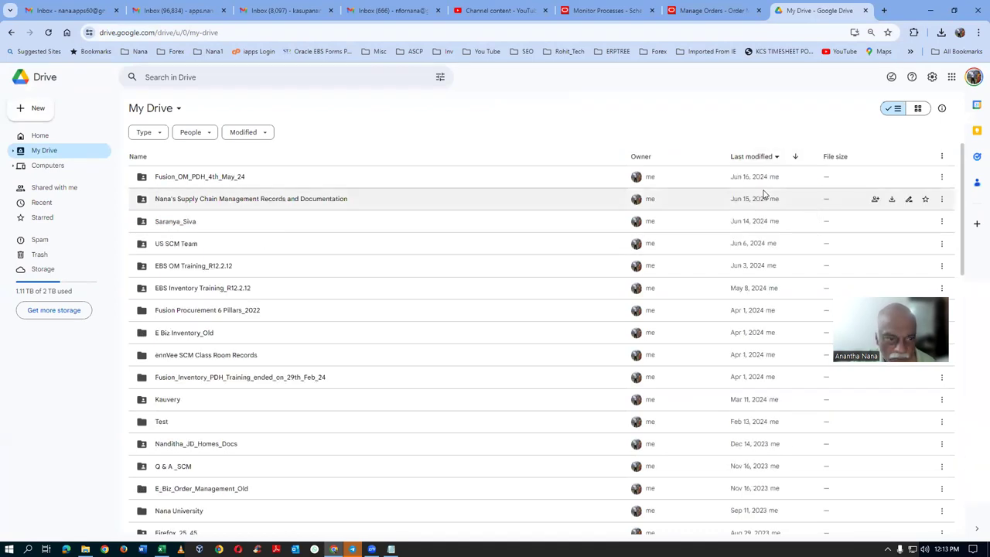
pyautogui.doubleClick(271, 184)
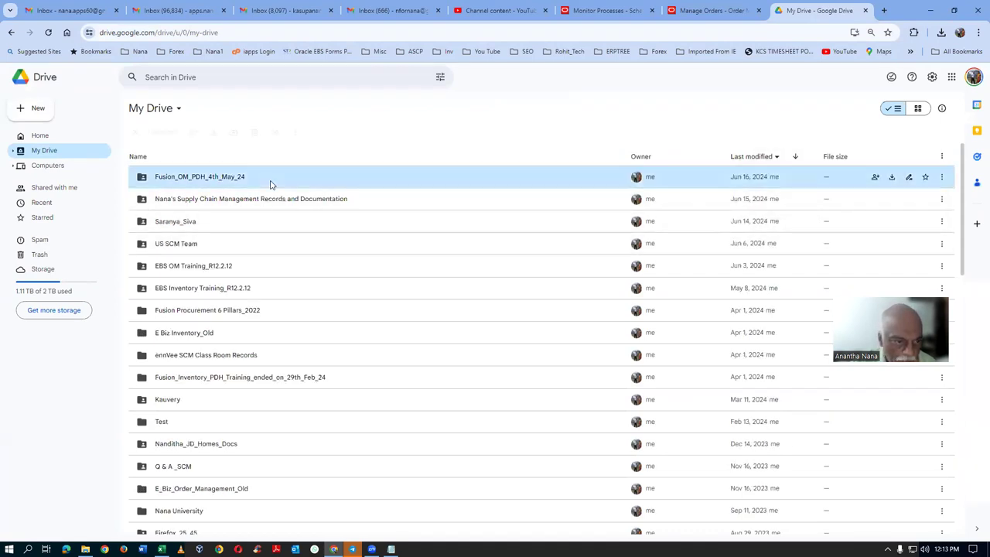
pyautogui.doubleClick(258, 184)
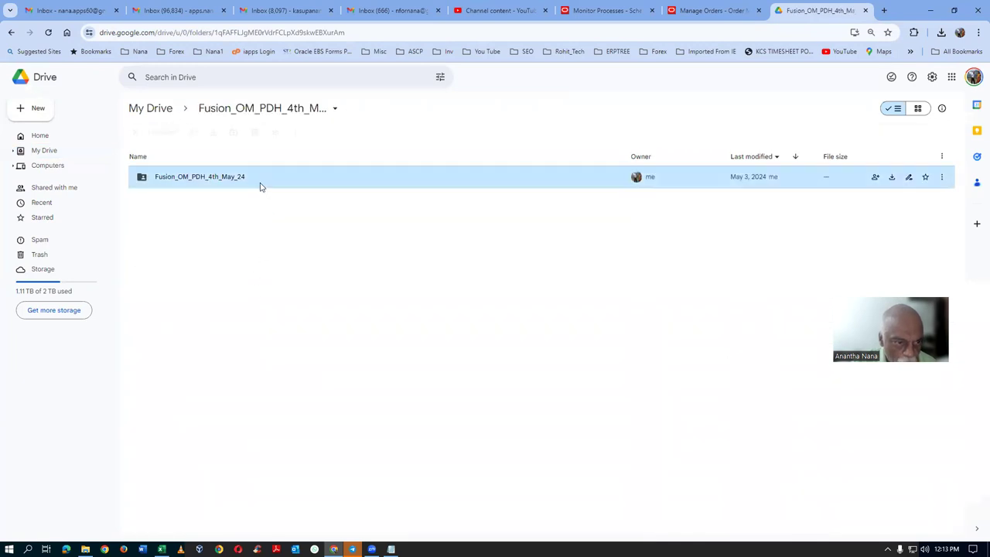
# - Upload the Sales_Order_Import folder from the local Fusion_OM_PDH_4th_May_24 directory into this Drive folder and select the uploaded folder
pyautogui.click(24, 113)
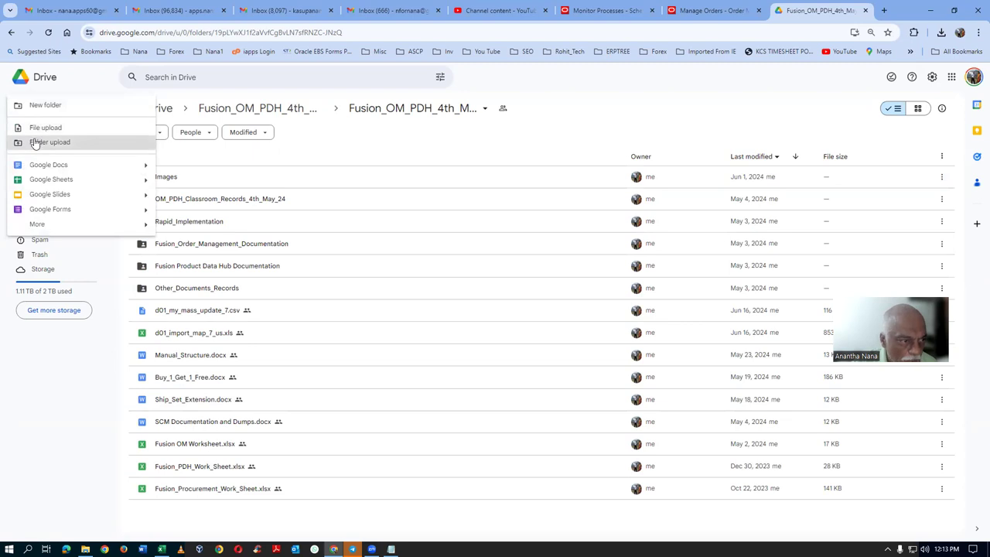
pyautogui.click(34, 141)
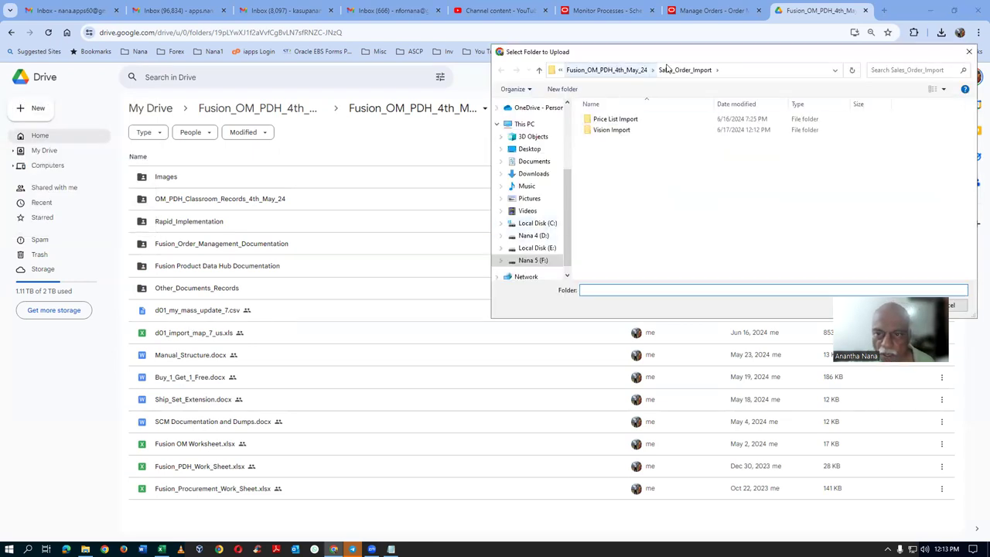
pyautogui.click(612, 75)
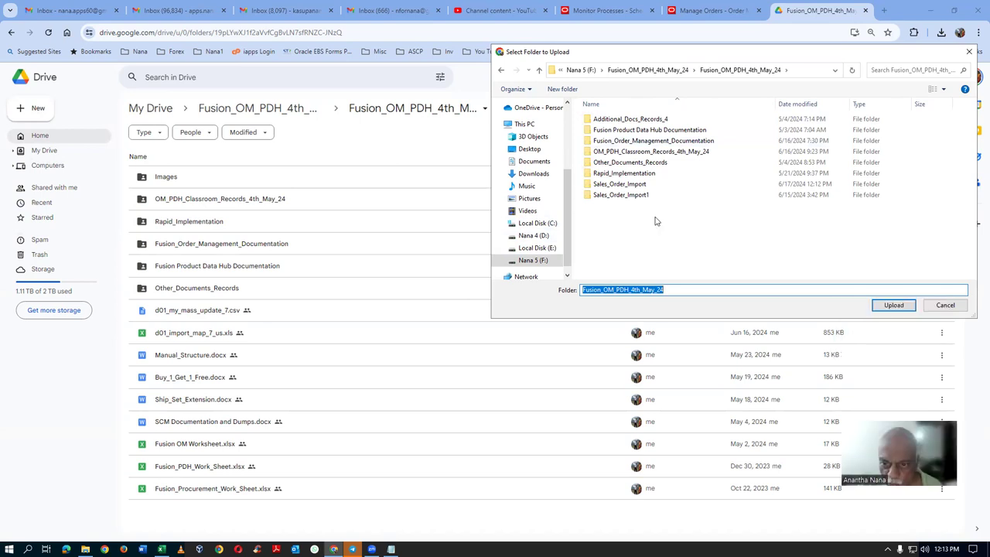
pyautogui.click(657, 184)
pyautogui.click(892, 308)
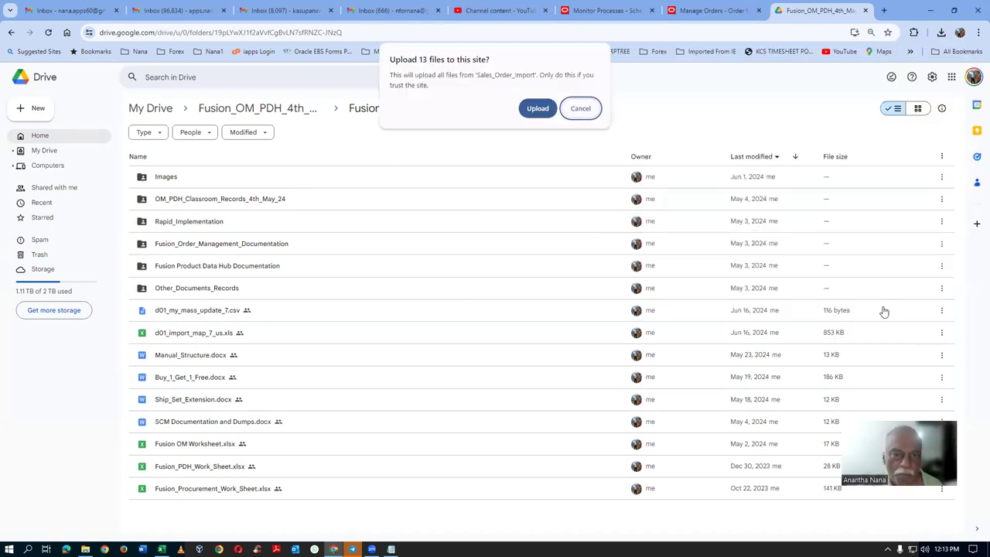
pyautogui.click(537, 112)
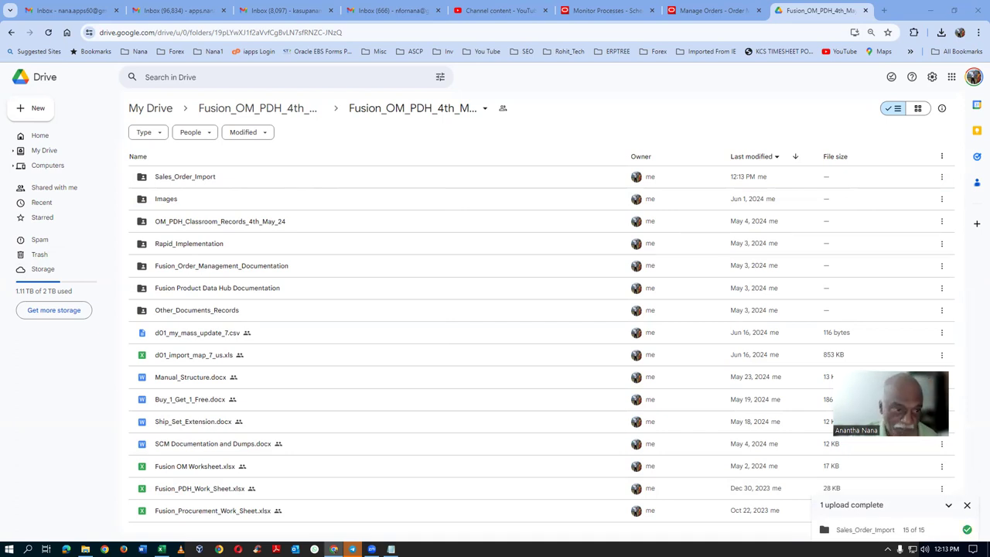
pyautogui.click(967, 505)
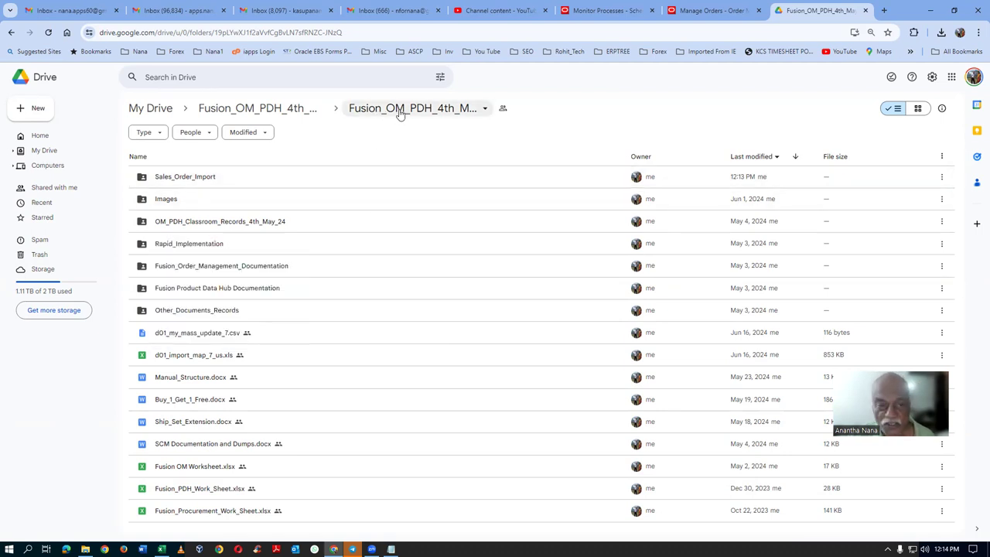
pyautogui.click(256, 177)
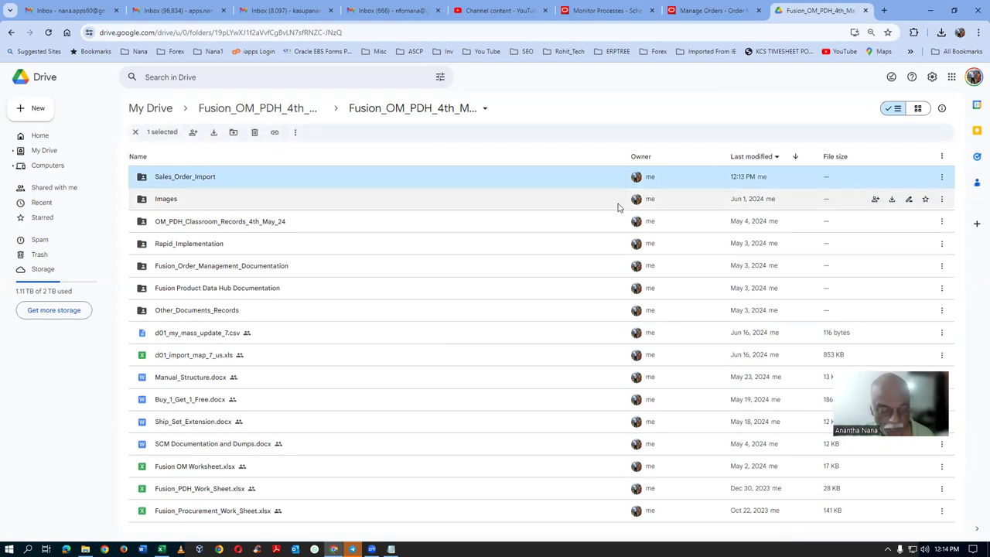